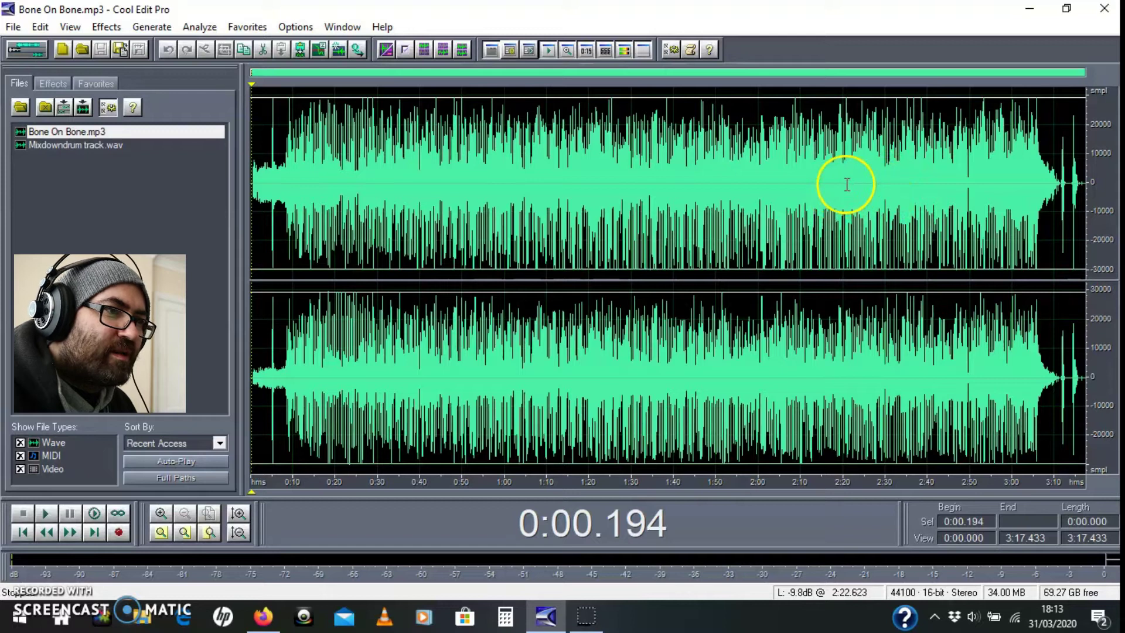
Audition the song's gap from 0:21.028 to about 0:25, stepping the start point back
left_click_drag(360, 181, 417, 202)
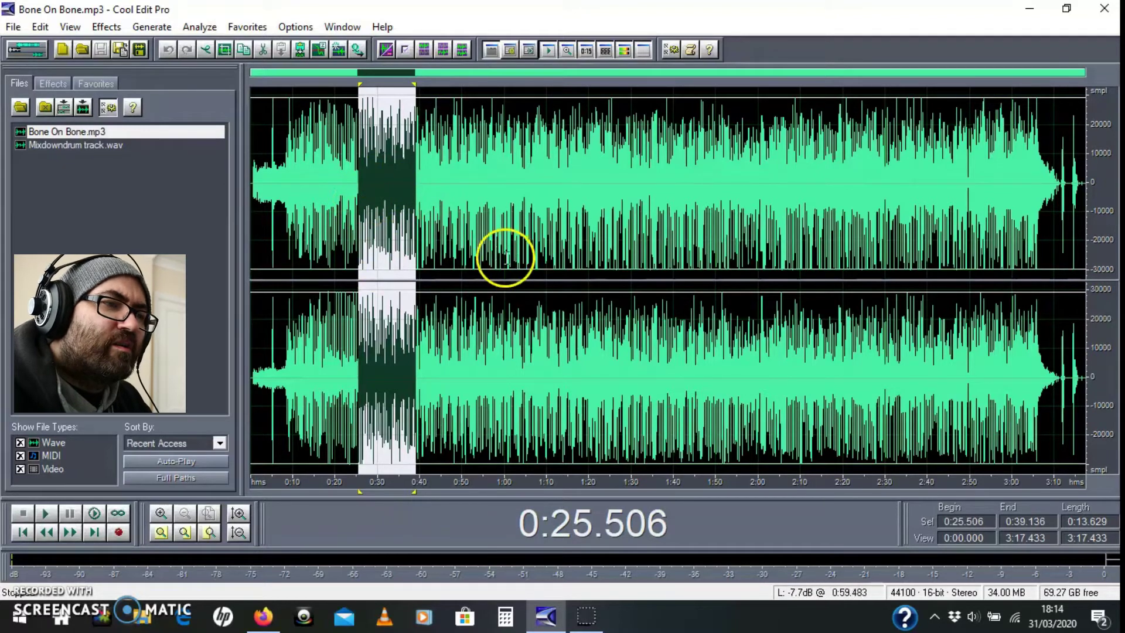
left_click(356, 237)
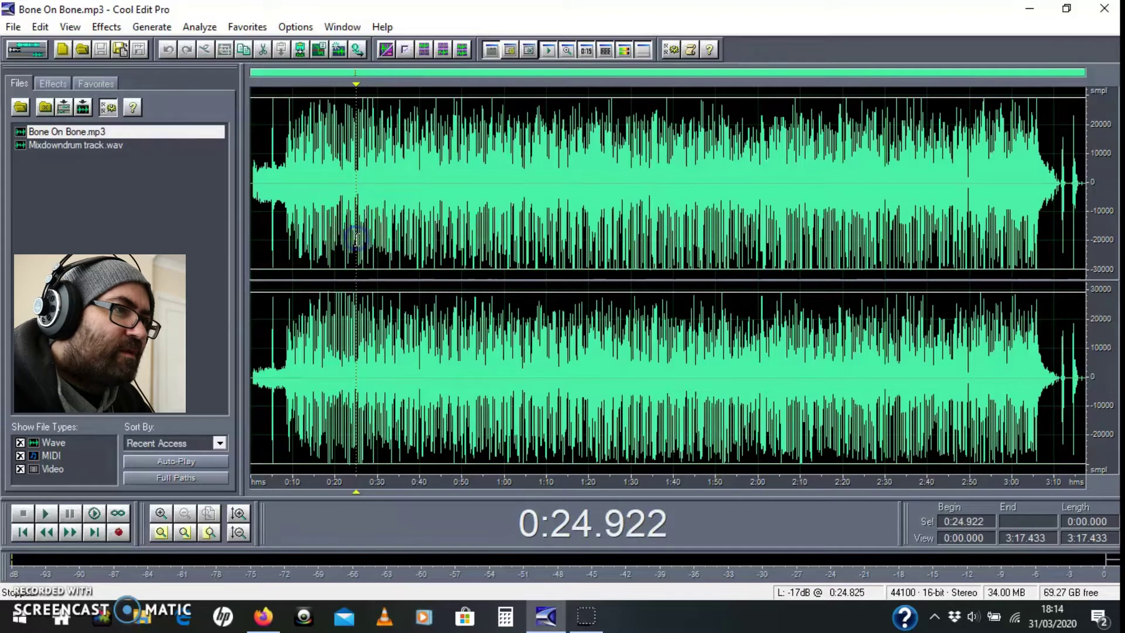
key("space")
key("space")
left_click(350, 176)
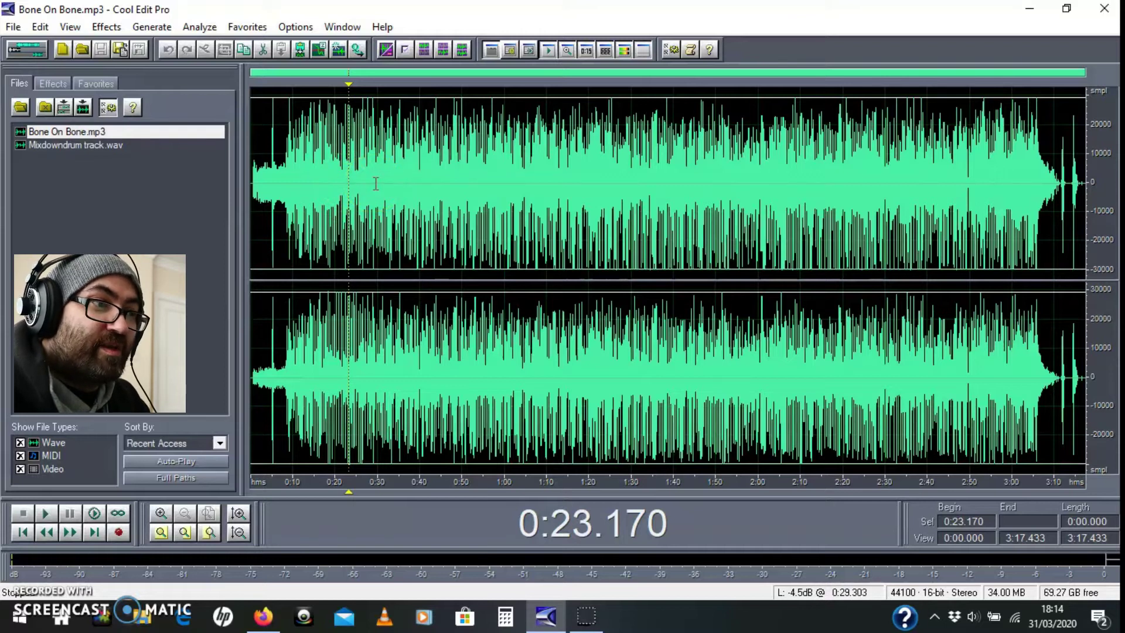
key("space")
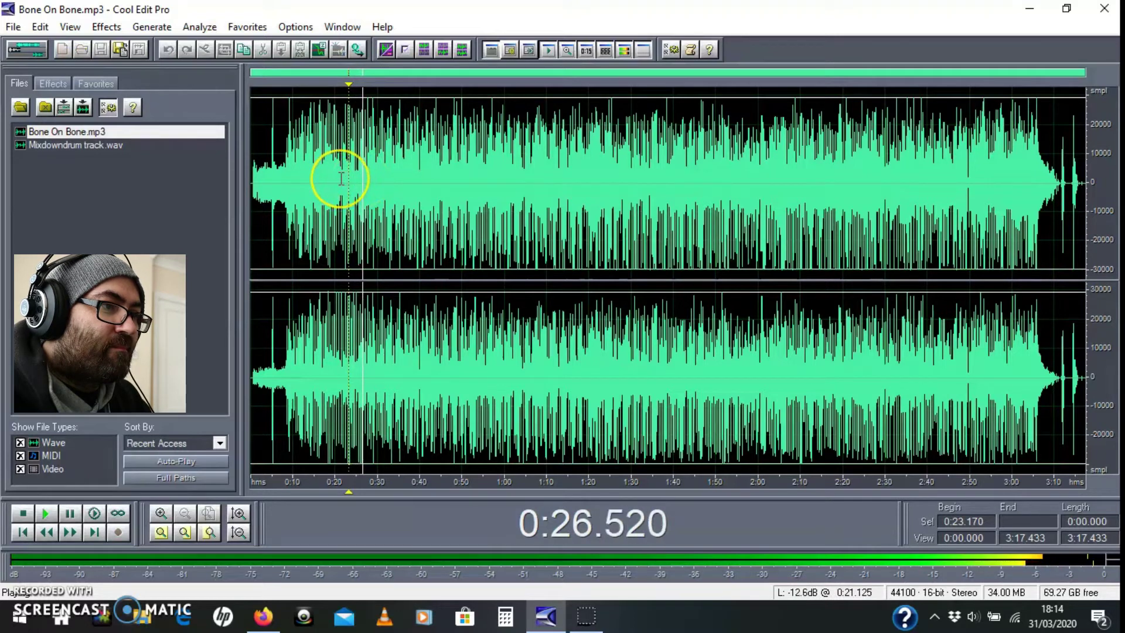
key("space")
left_click(340, 178)
key("space")
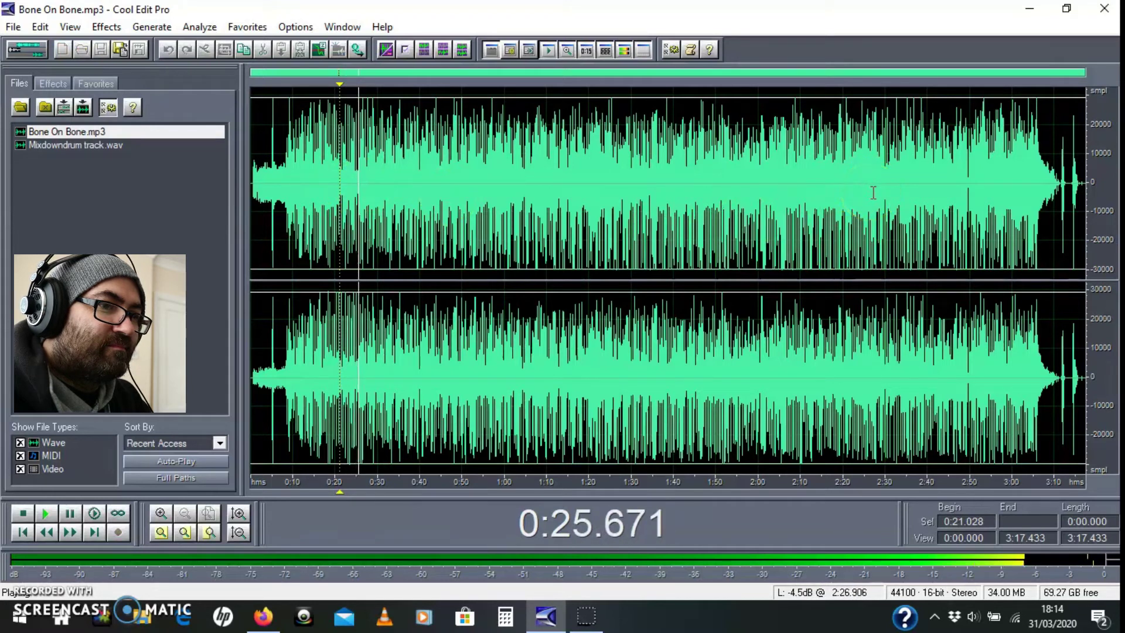
key("space")
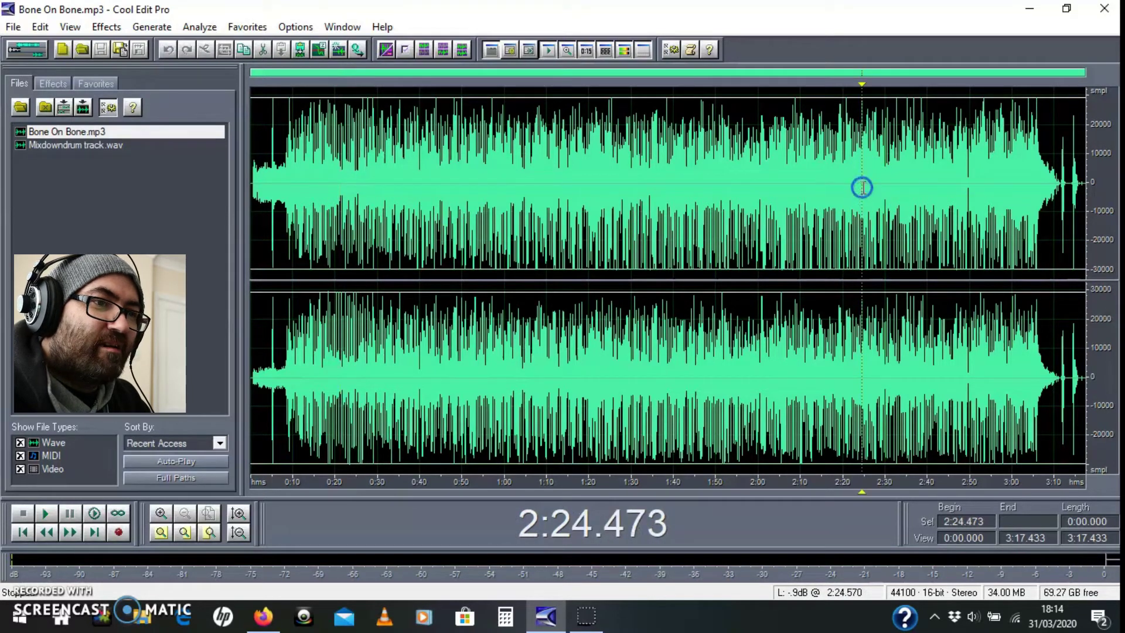
Audition the gap near 2:26, returning playback to 2:26.614 before stopping
key("space")
left_click(877, 186)
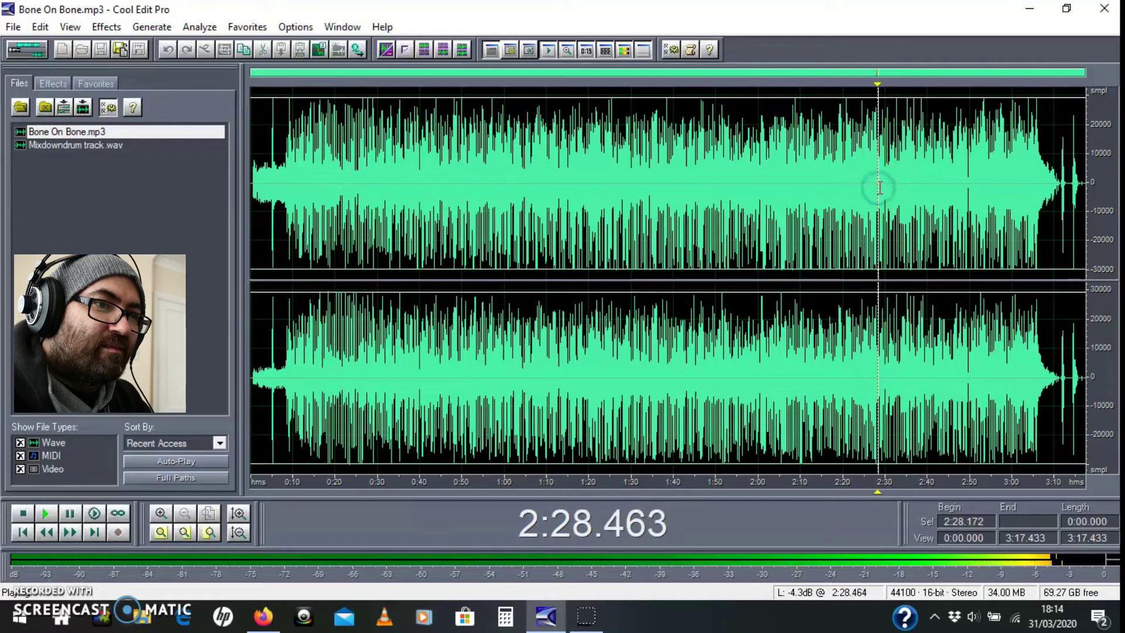
left_click(871, 186)
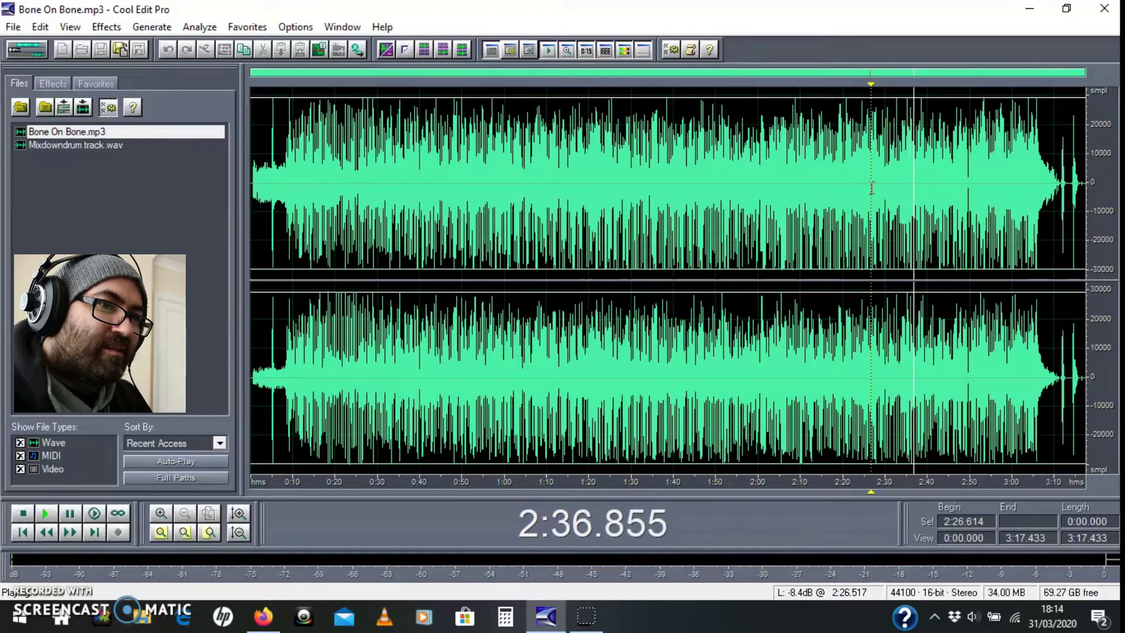
key("space")
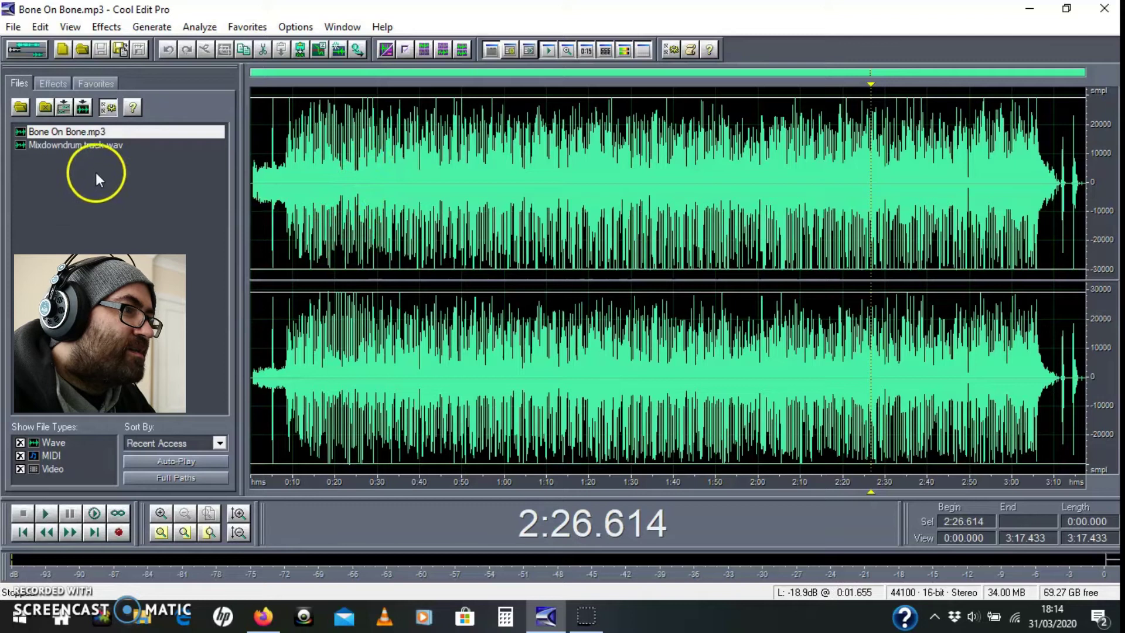
Place Bone On Bone.mp3 on Track 1 of the multitrack session, starting at 0:00
left_click(25, 49)
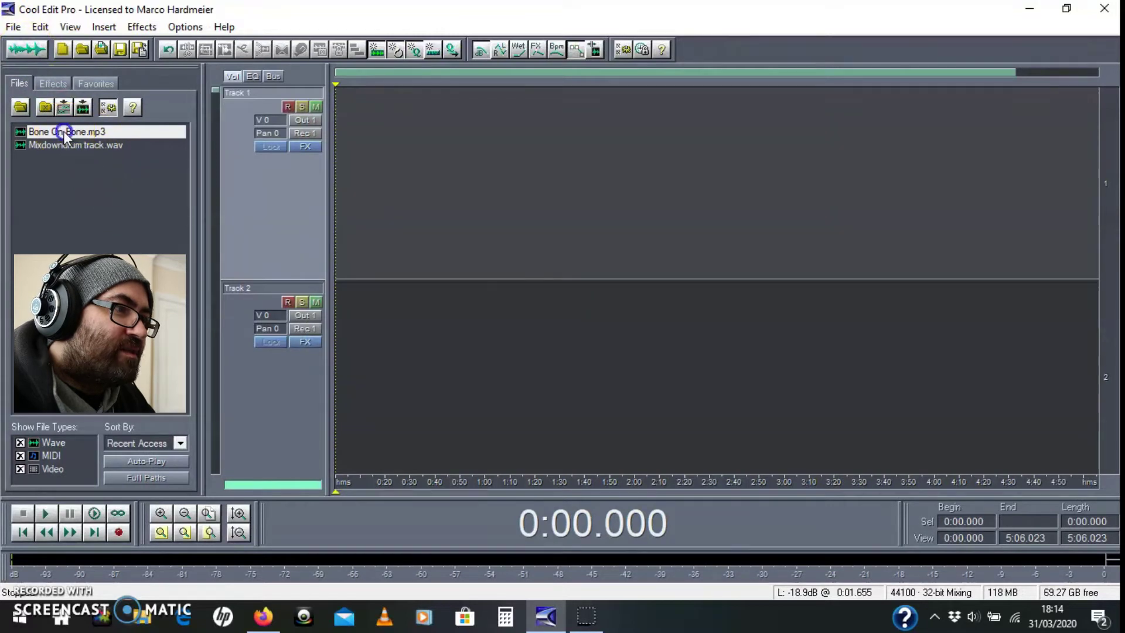
left_click_drag(63, 131, 567, 177)
left_click_drag(633, 243, 362, 250)
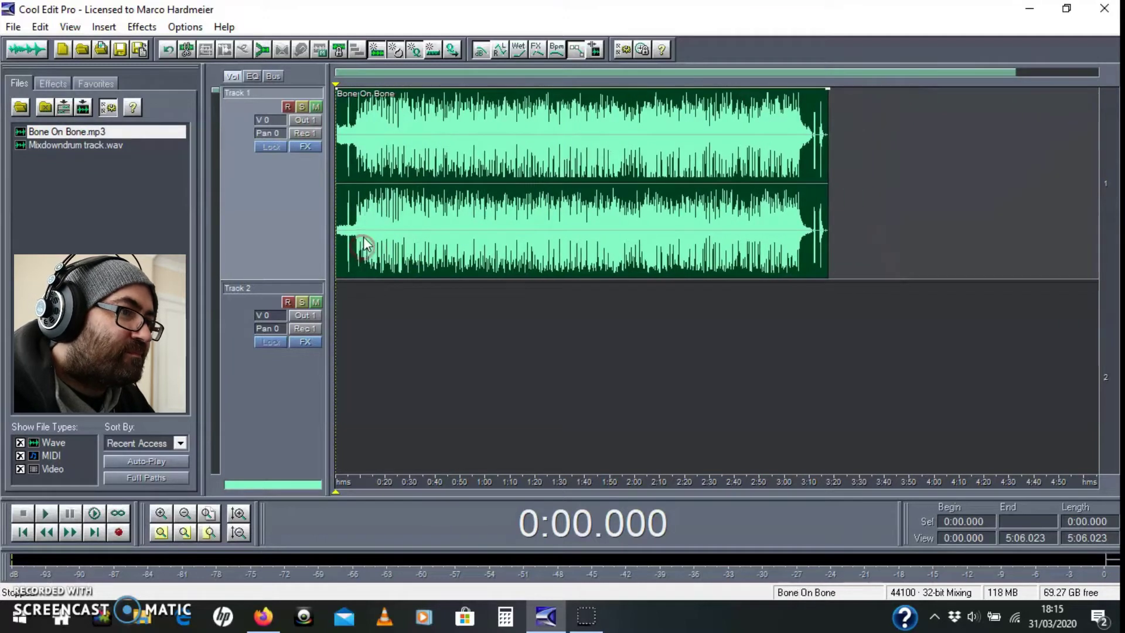
Zoom in and audition Track 1 around 0:15–0:22, stopping at 0:17.987
left_click(403, 225)
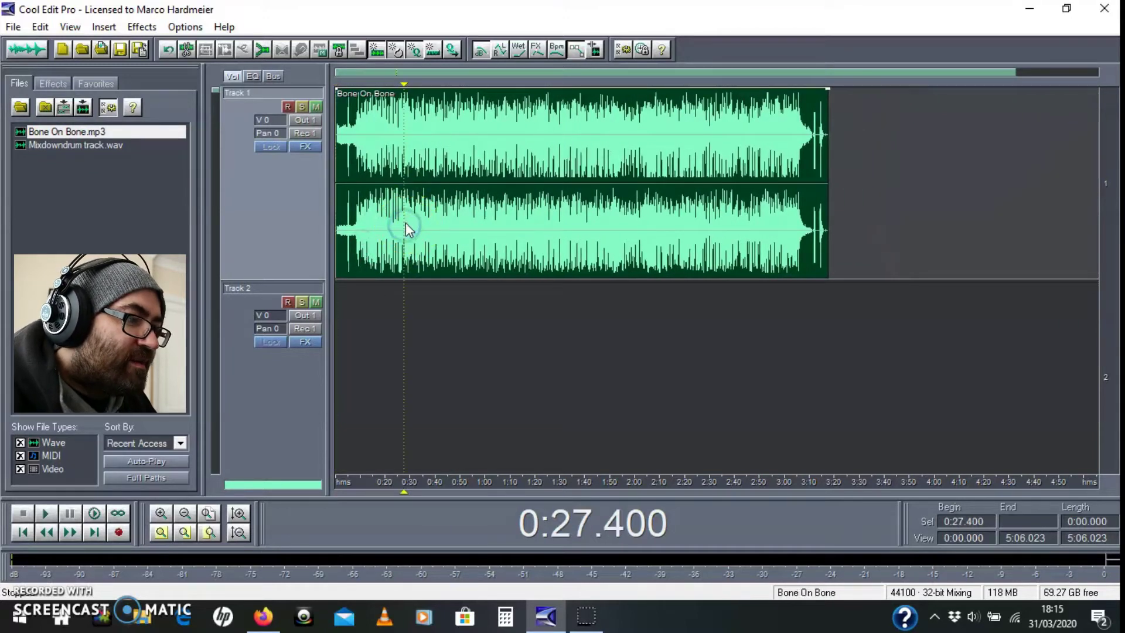
scroll(397, 181, "up", 1)
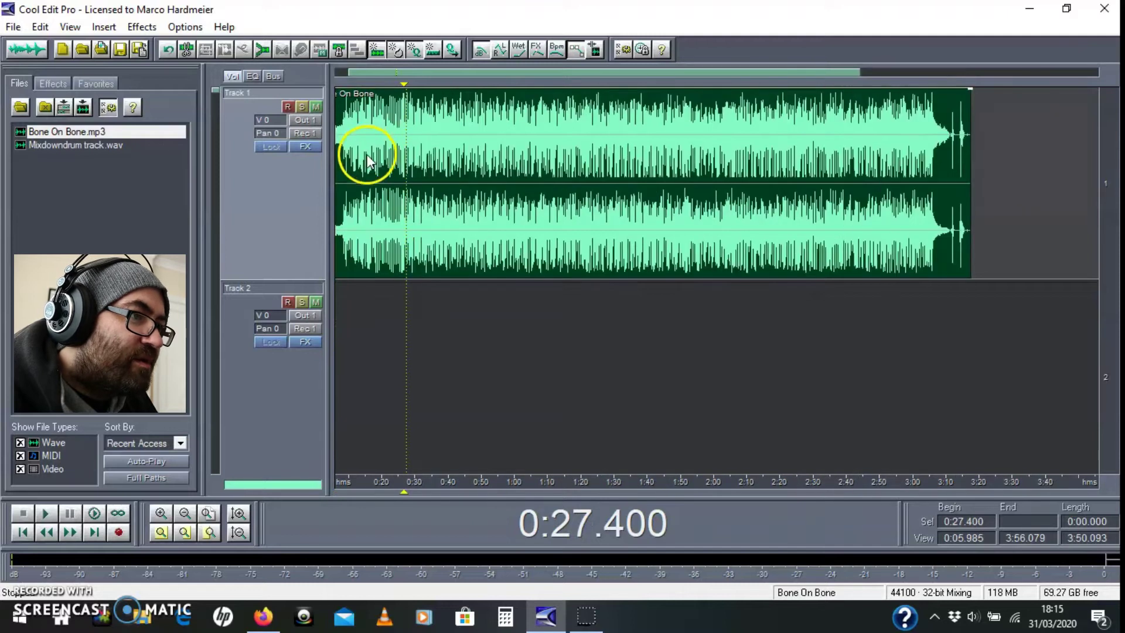
scroll(359, 167, "up", 3)
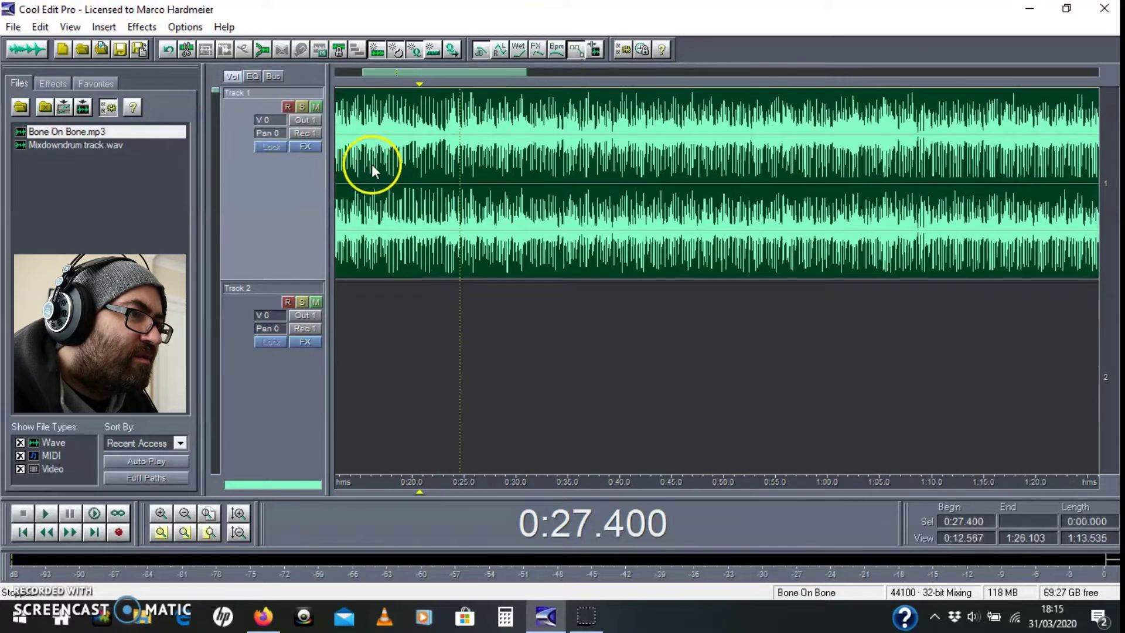
left_click(450, 188)
key("space")
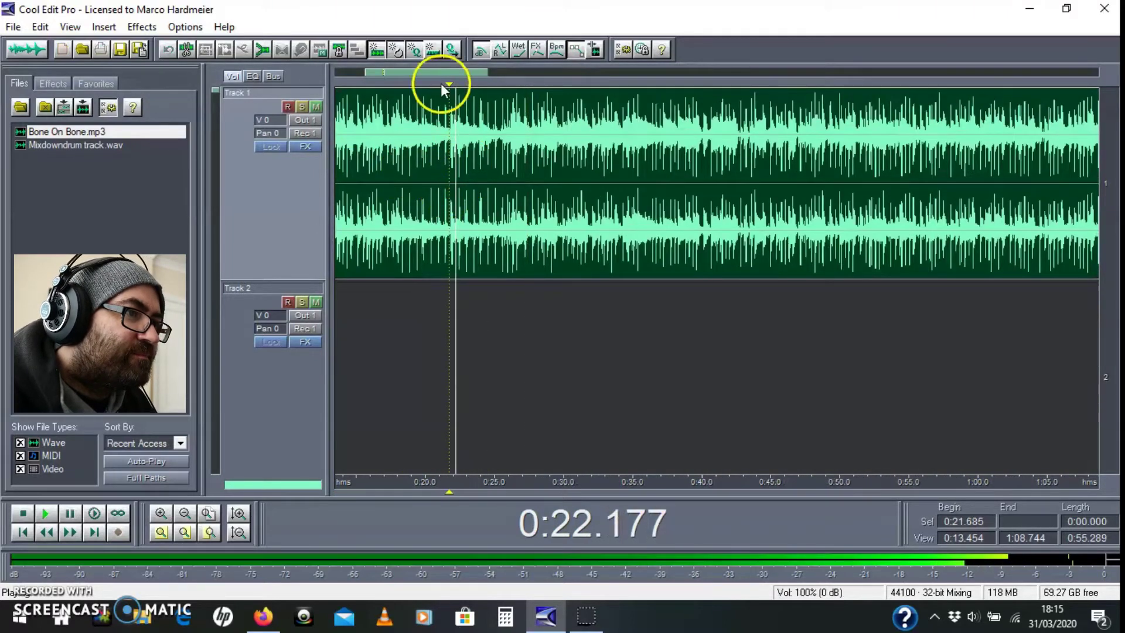
left_click(359, 160)
left_click_drag(394, 76, 401, 76)
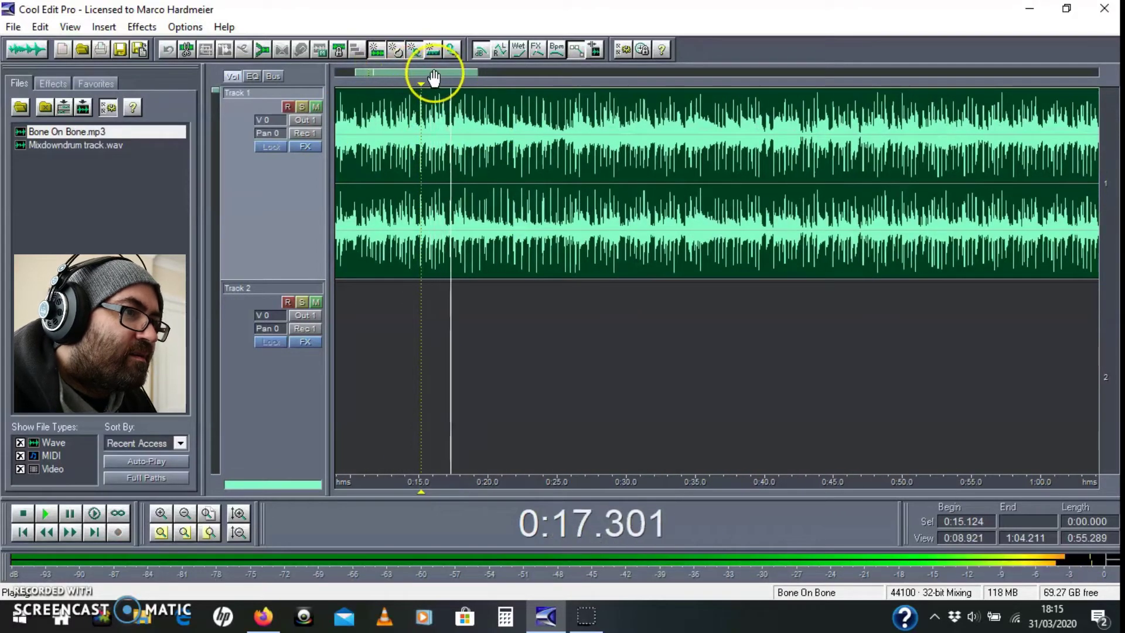
left_click(460, 122)
Zoom the timeline in and back out, then set a new position on Track 1
scroll(463, 170, "up", 4)
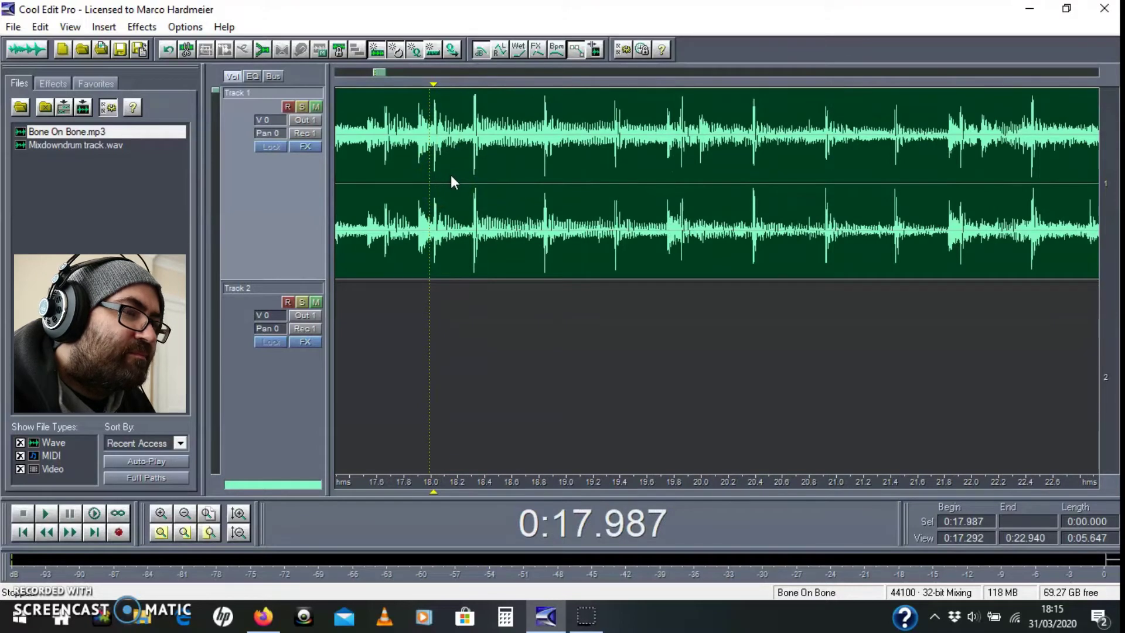
scroll(451, 175, "down", 1)
scroll(451, 176, "down", 1)
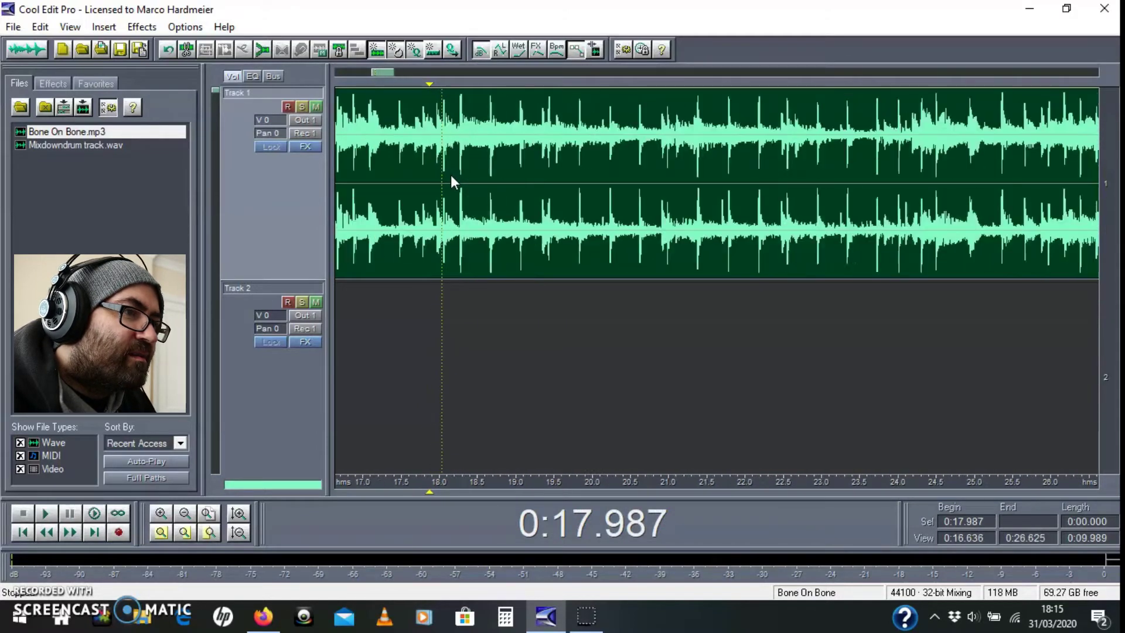
scroll(451, 188, "down", 3)
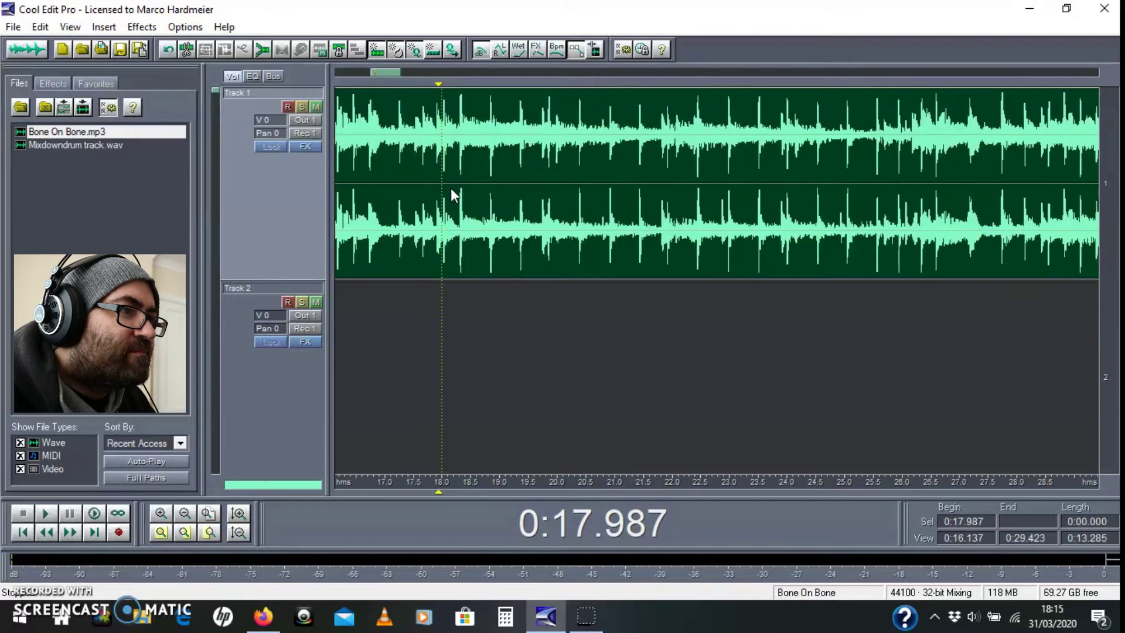
scroll(451, 188, "down", 7)
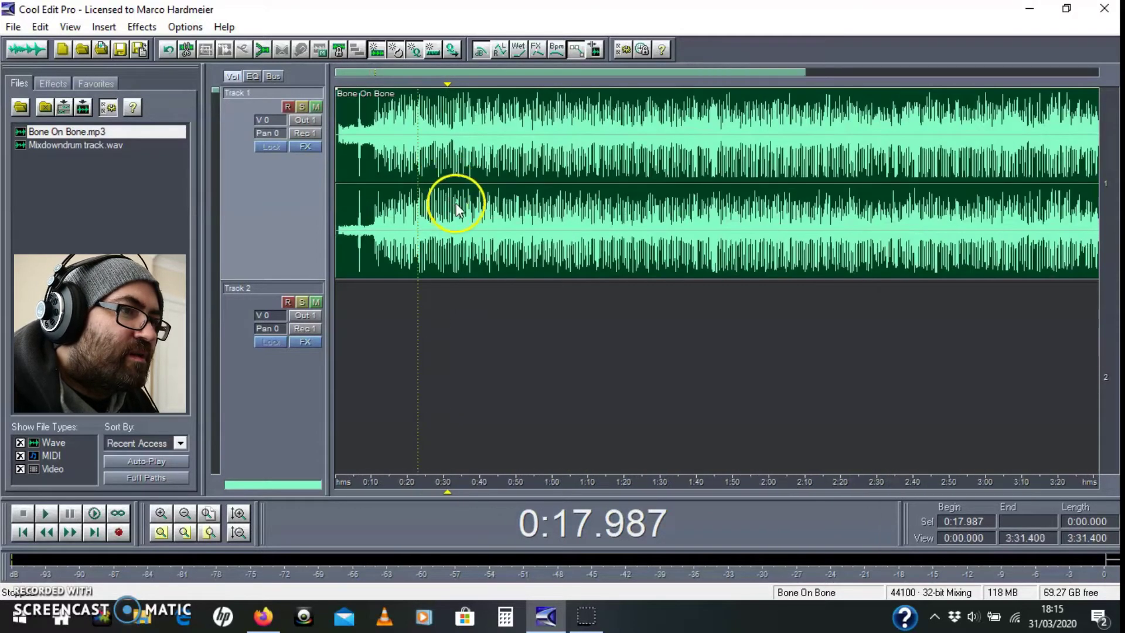
scroll(454, 202, "down", 1)
scroll(423, 205, "up", 2)
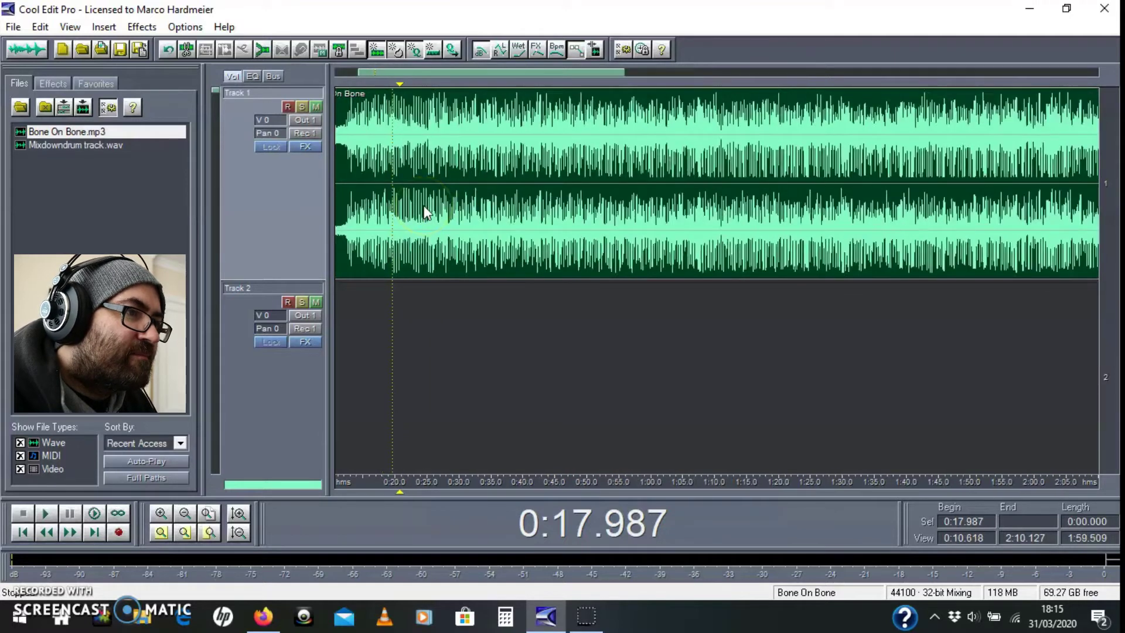
left_click(410, 201)
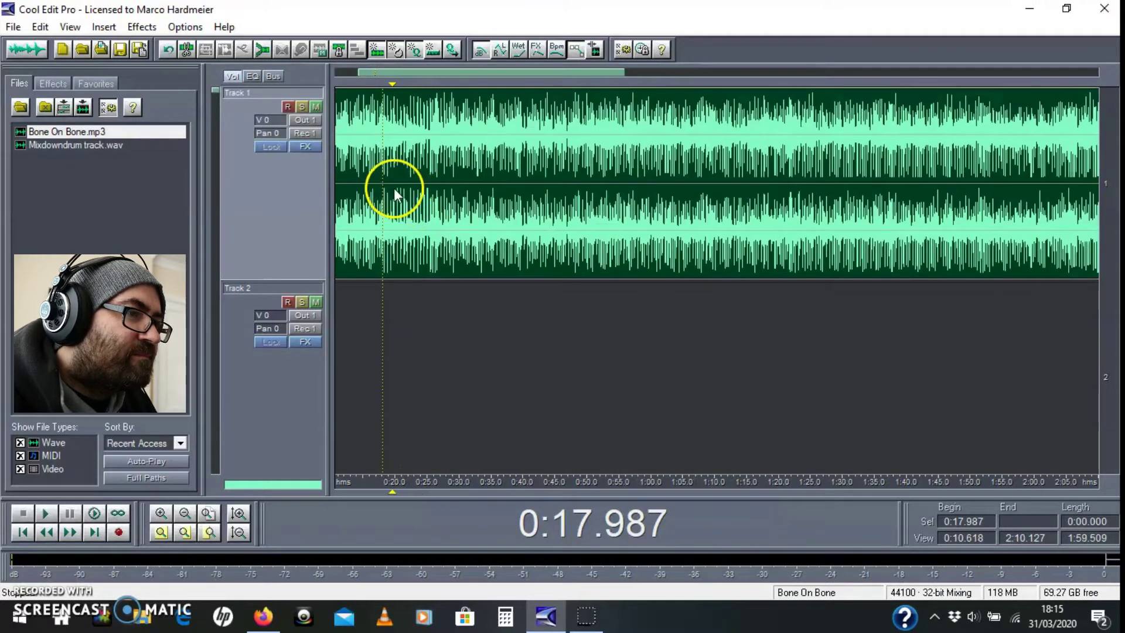
Add a second copy of Bone On Bone.mp3 to Track 2, moved earlier
left_click(57, 134)
left_click_drag(61, 132, 540, 385)
left_click_drag(688, 447, 352, 414)
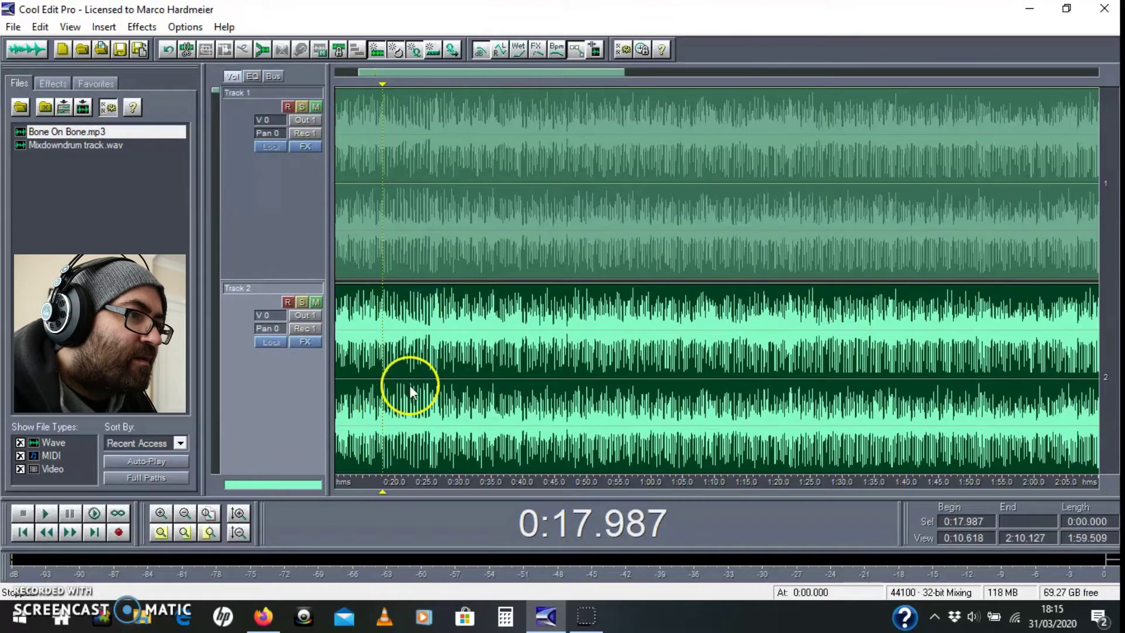
Mute Track 1 and audition Track 2 alone to find the cut point at 0:17.463
scroll(408, 382, "down", 3)
scroll(399, 403, "up", 3)
scroll(401, 395, "up", 3)
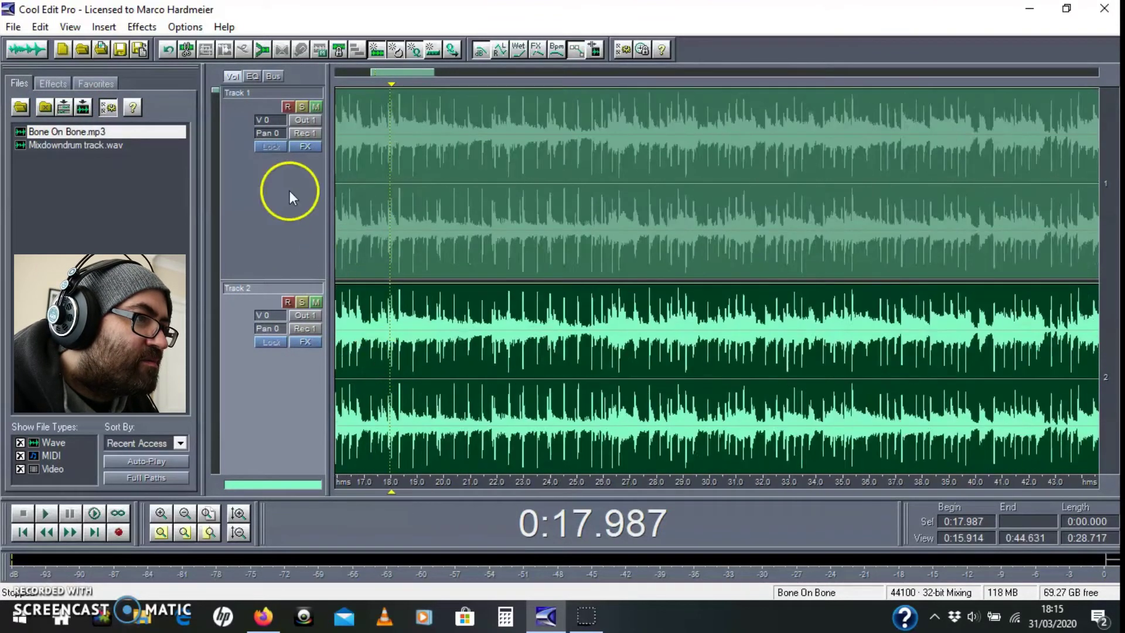
left_click(319, 106)
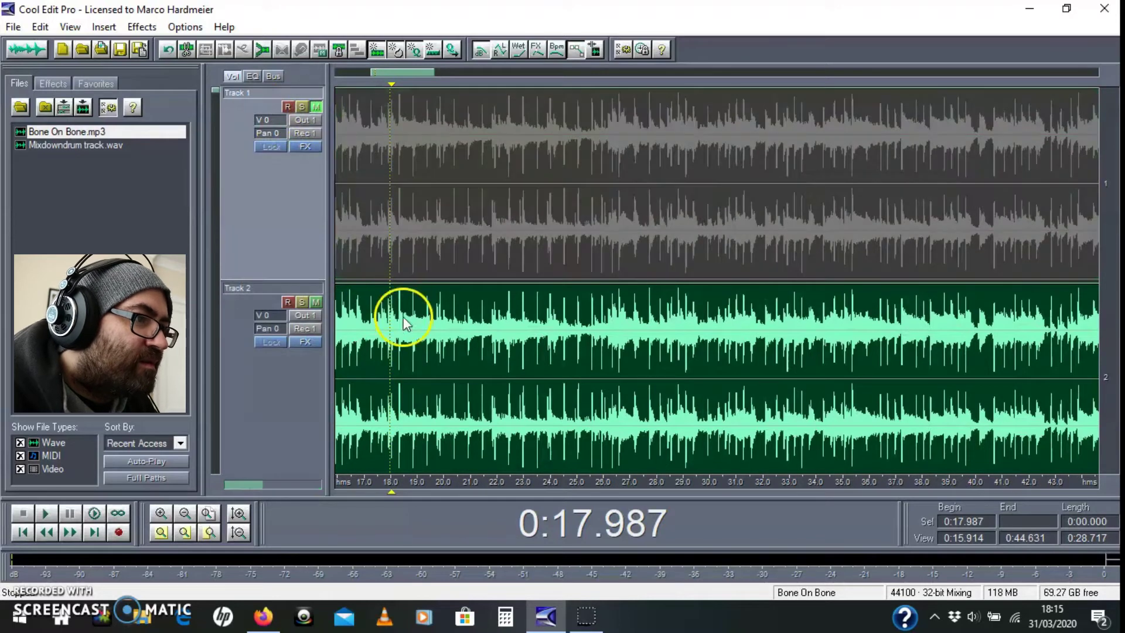
left_click(371, 354)
key("space")
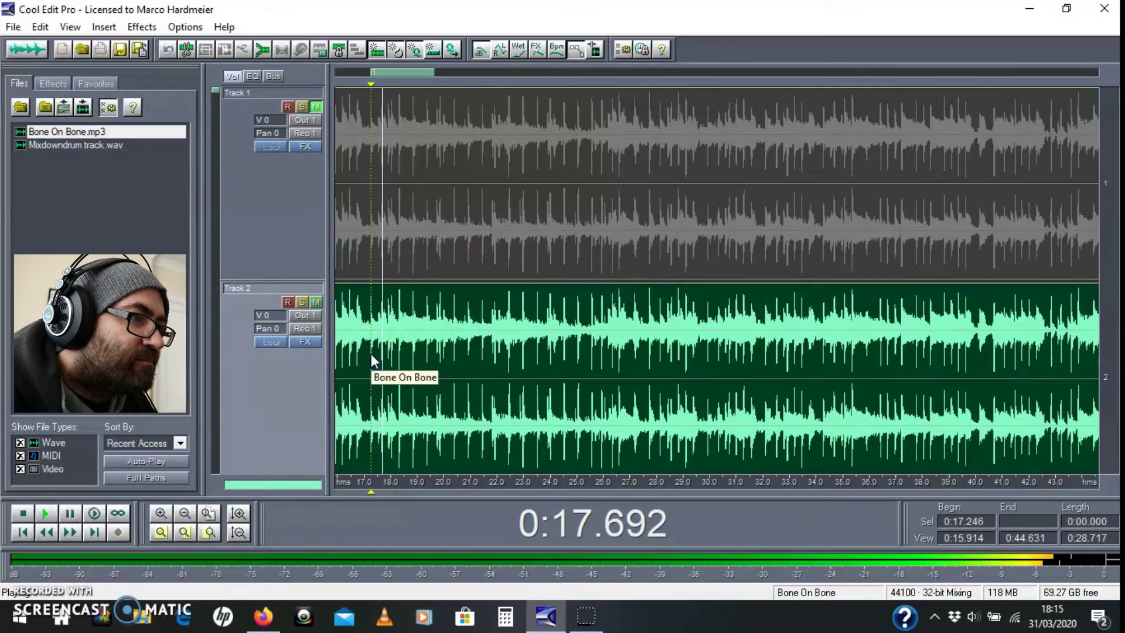
key("space")
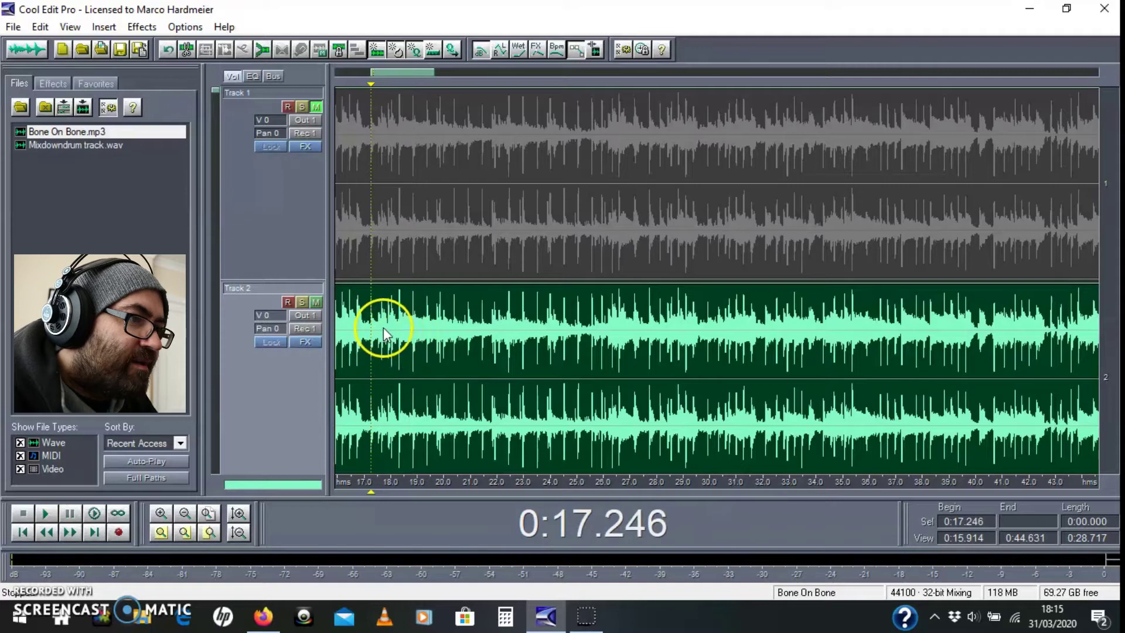
left_click(374, 329)
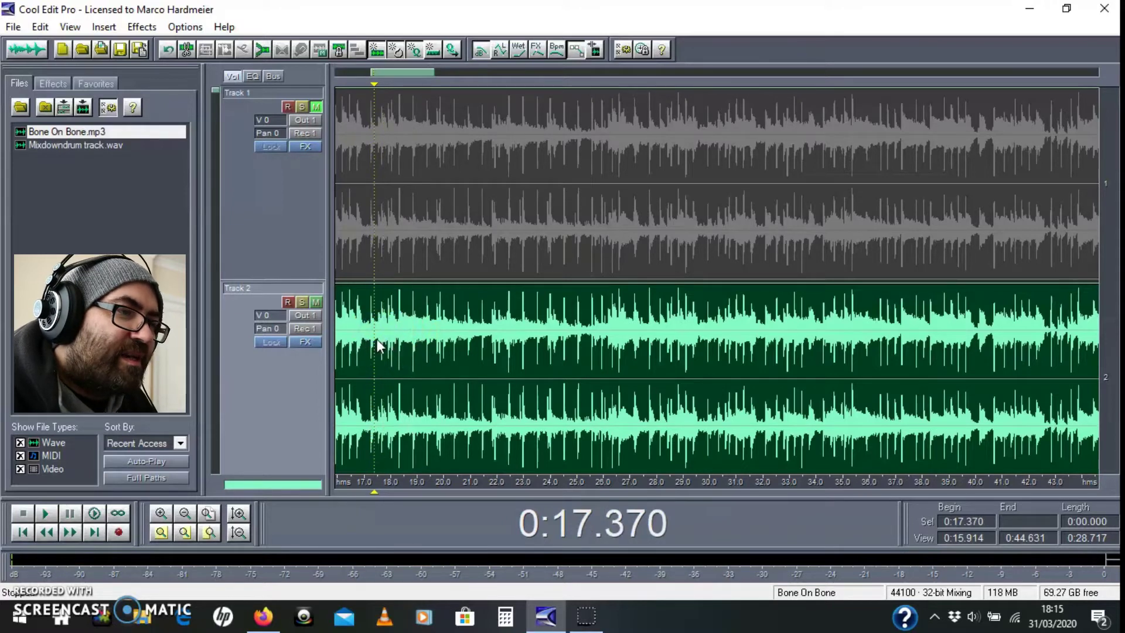
left_click(379, 349)
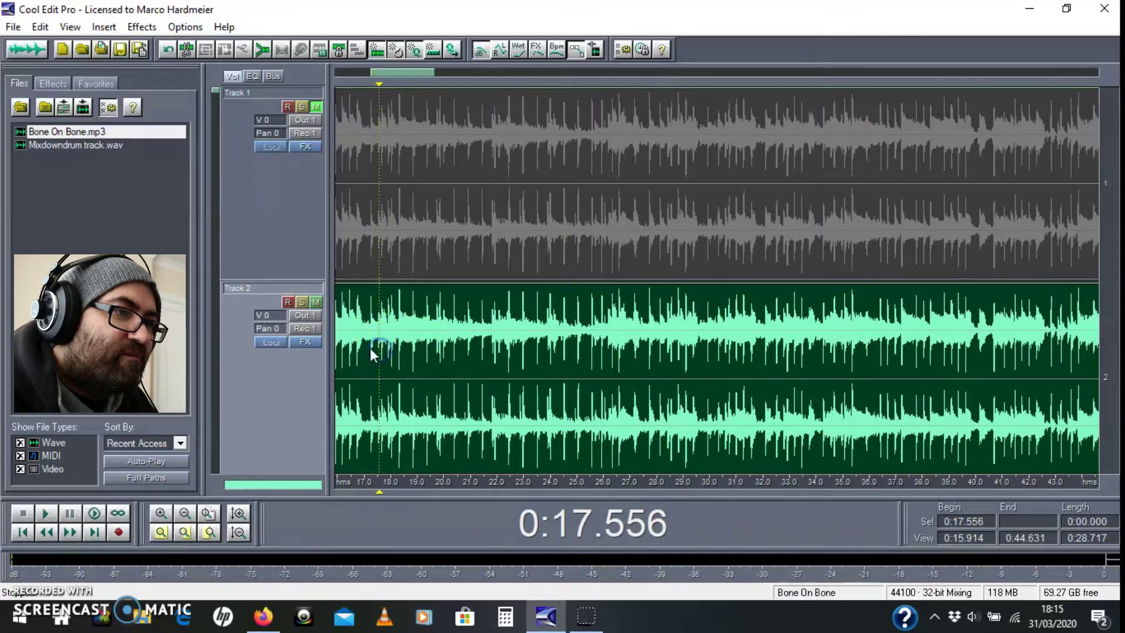
left_click(377, 350)
key("space")
key("space")
key("space")
key("space")
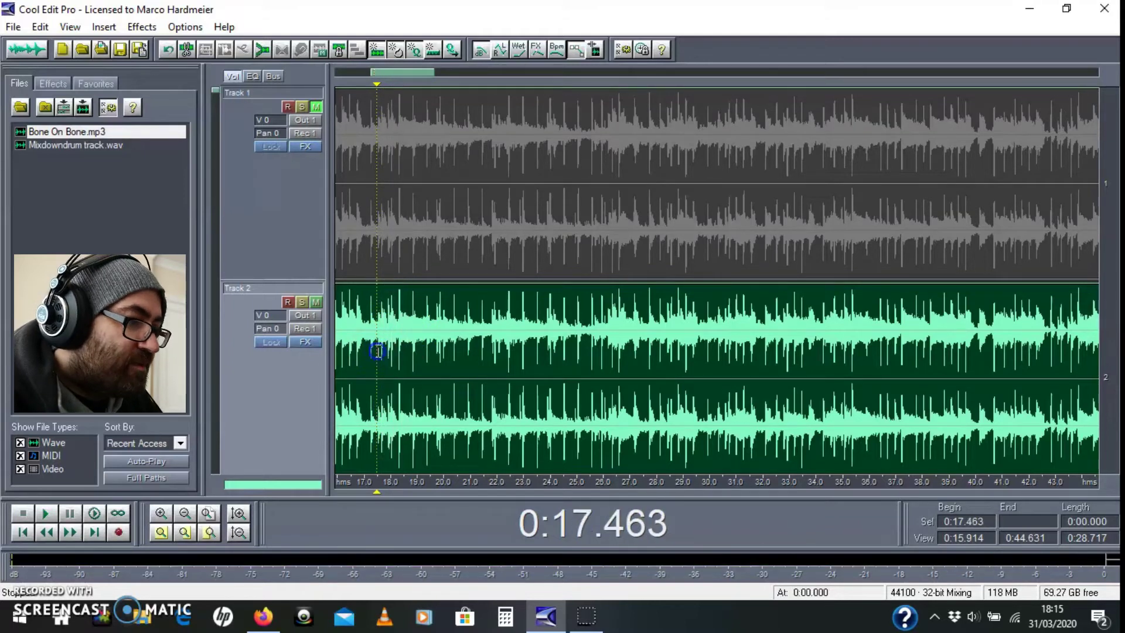
left_click(379, 350)
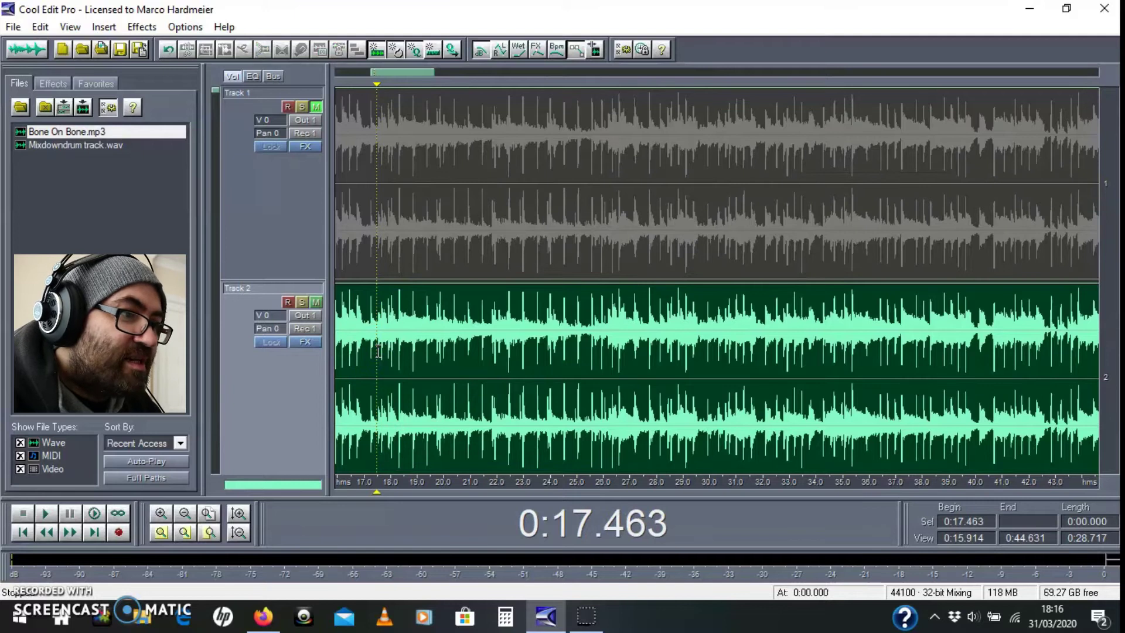
Select and delete the Track 2 clip's opening section before 0:17.463
left_click(371, 350)
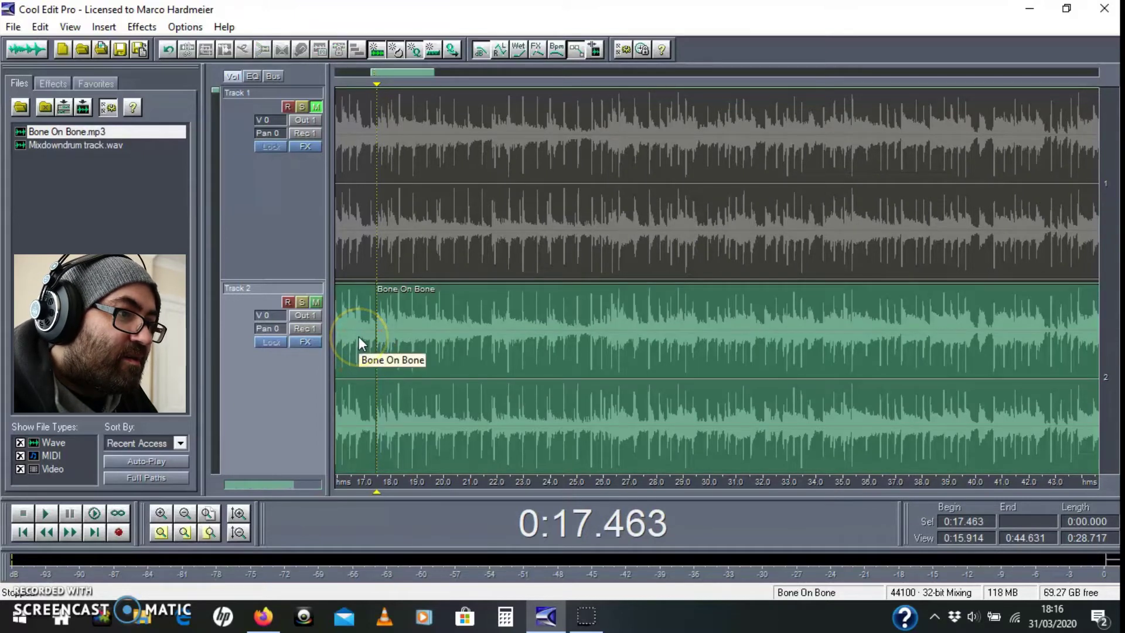
left_click(358, 337)
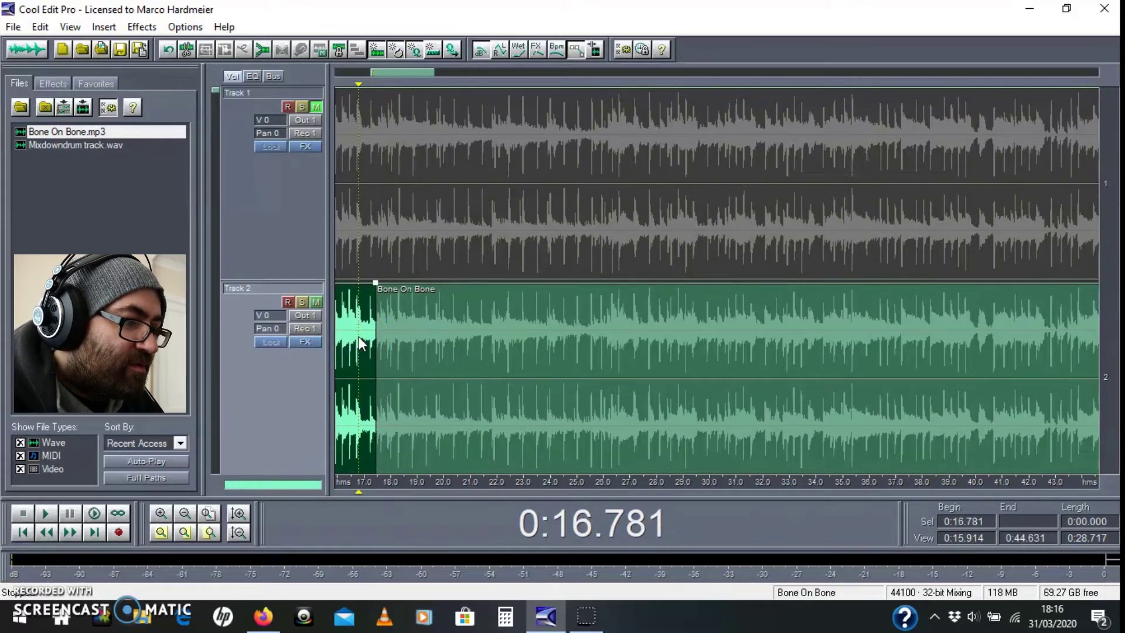
key("Delete")
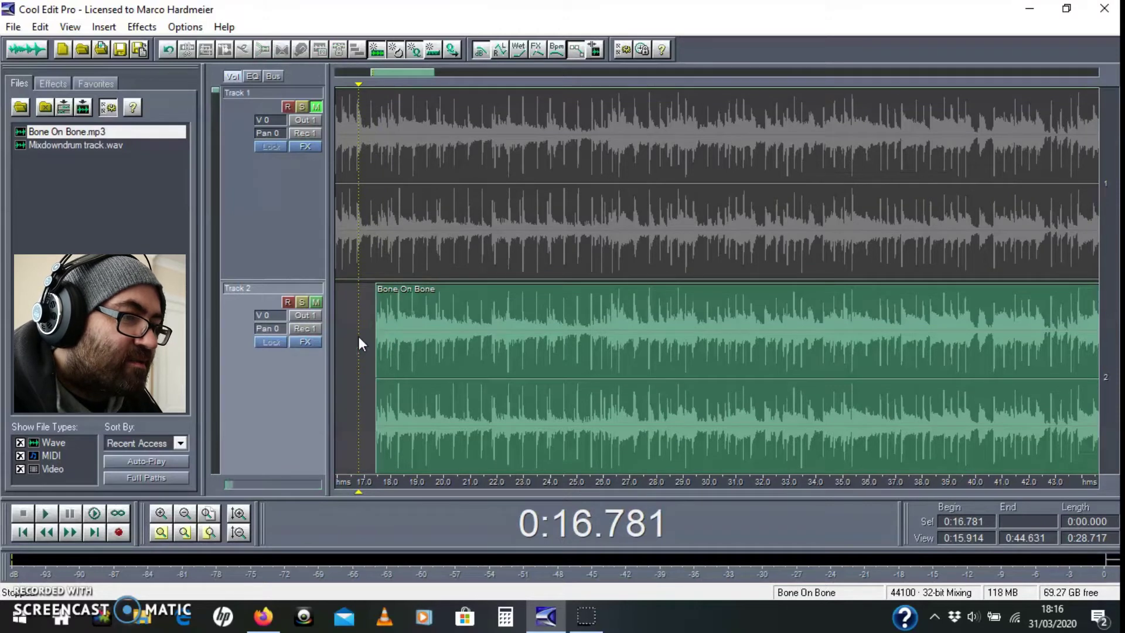
Audition Track 2 from 0:25.585 and place the cut point at 0:27.772
scroll(384, 357, "down", 2)
scroll(402, 375, "down", 4)
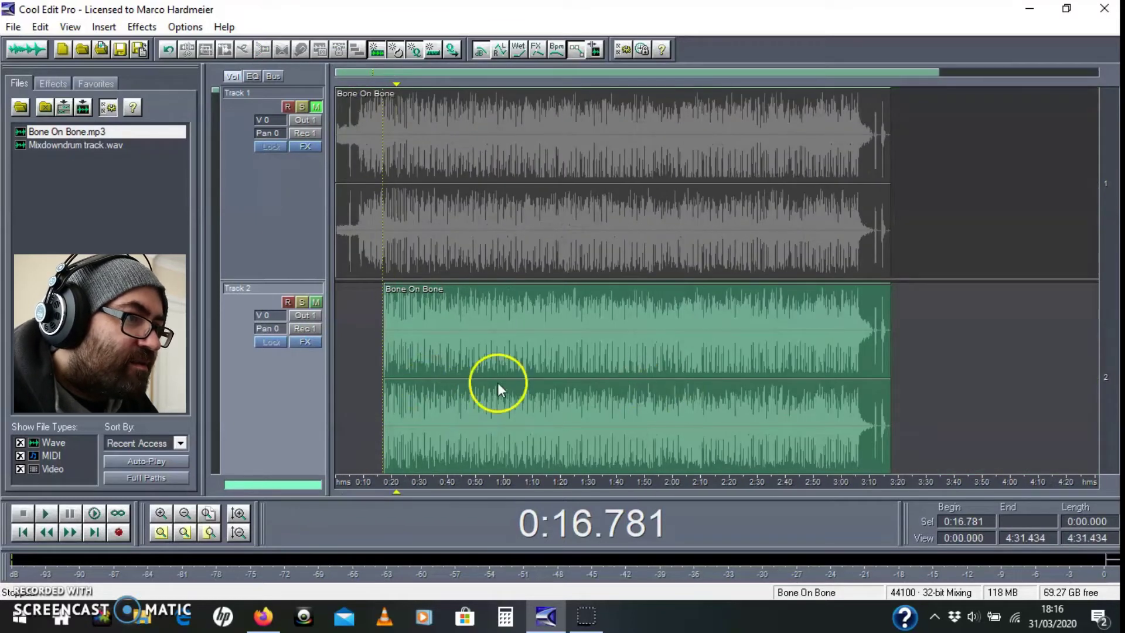
scroll(416, 374, "up", 5)
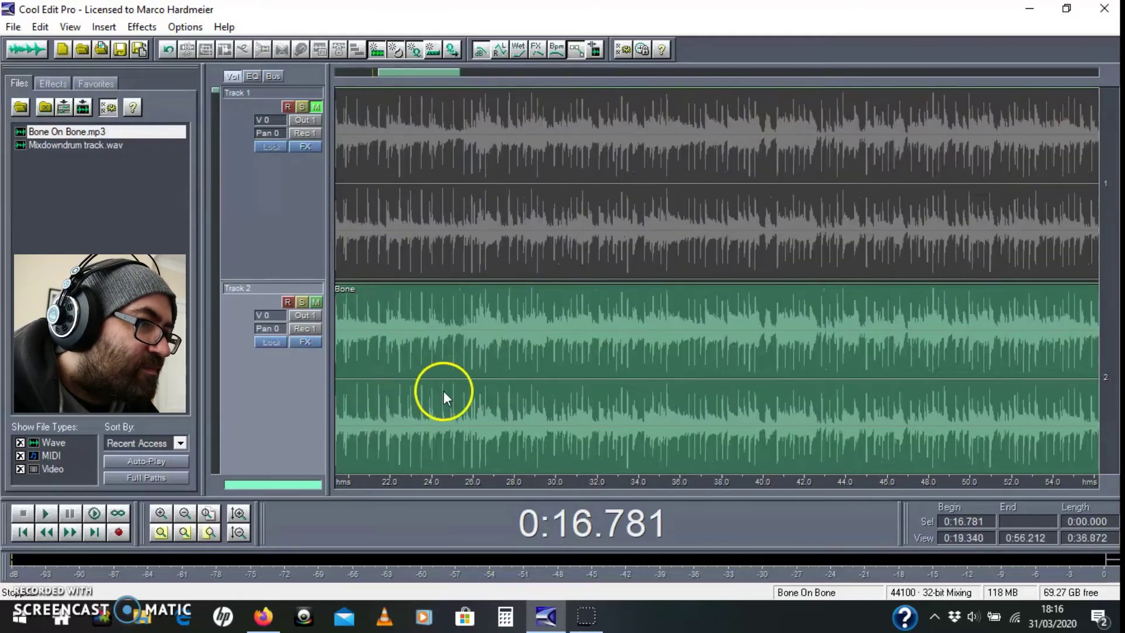
left_click(463, 382)
key("space")
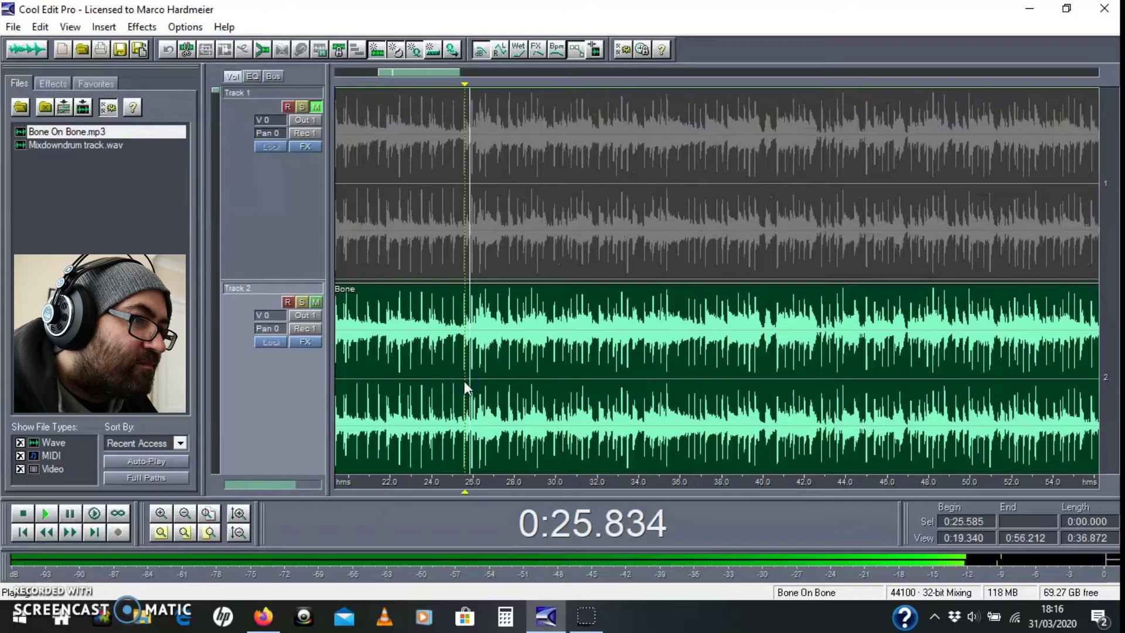
key("space")
left_click(507, 388)
left_click(511, 389)
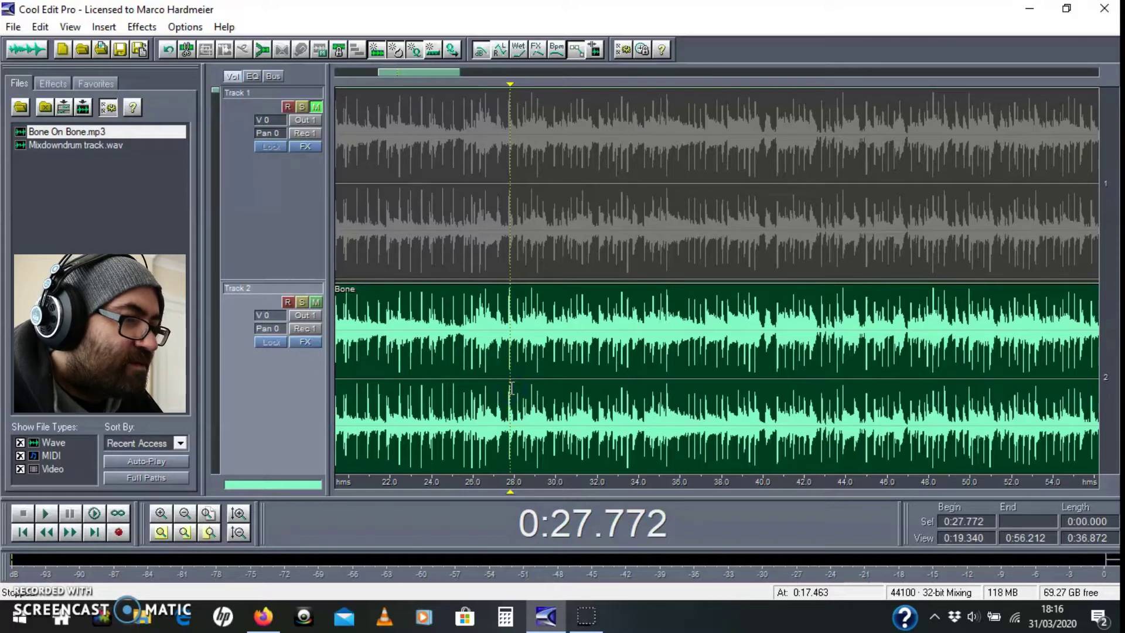
Split the Track 2 clip at 0:27.772 and delete the right-hand piece
key("ctrl+k")
left_click(528, 415)
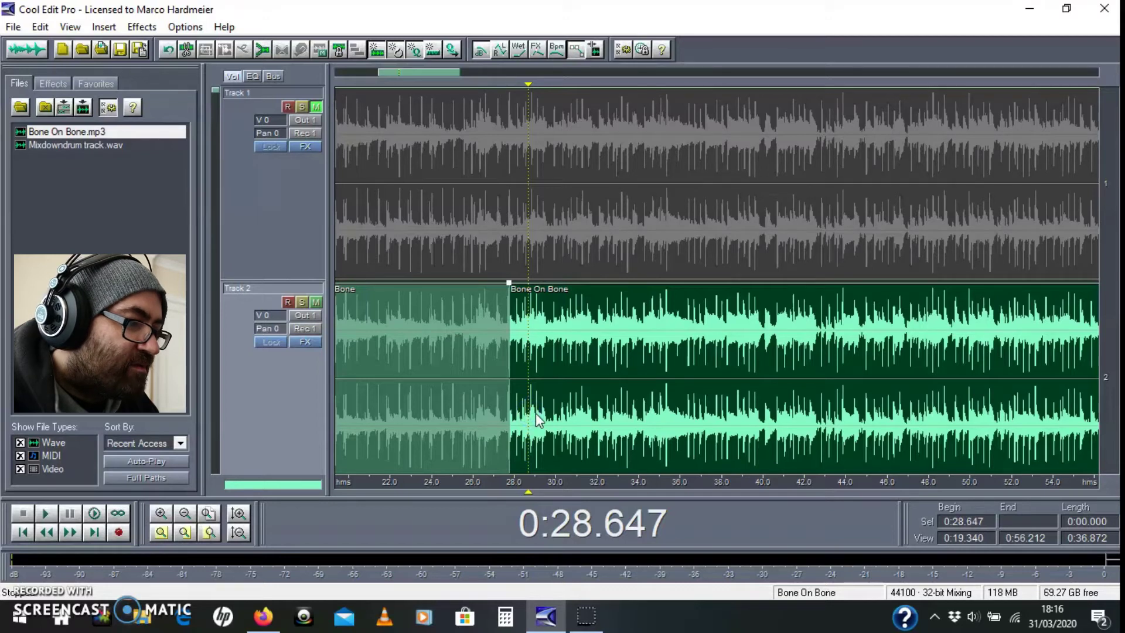
key("Delete")
Zoom out and move the remaining short slice to around 2:27
scroll(522, 405, "down", 5)
scroll(517, 401, "down", 2)
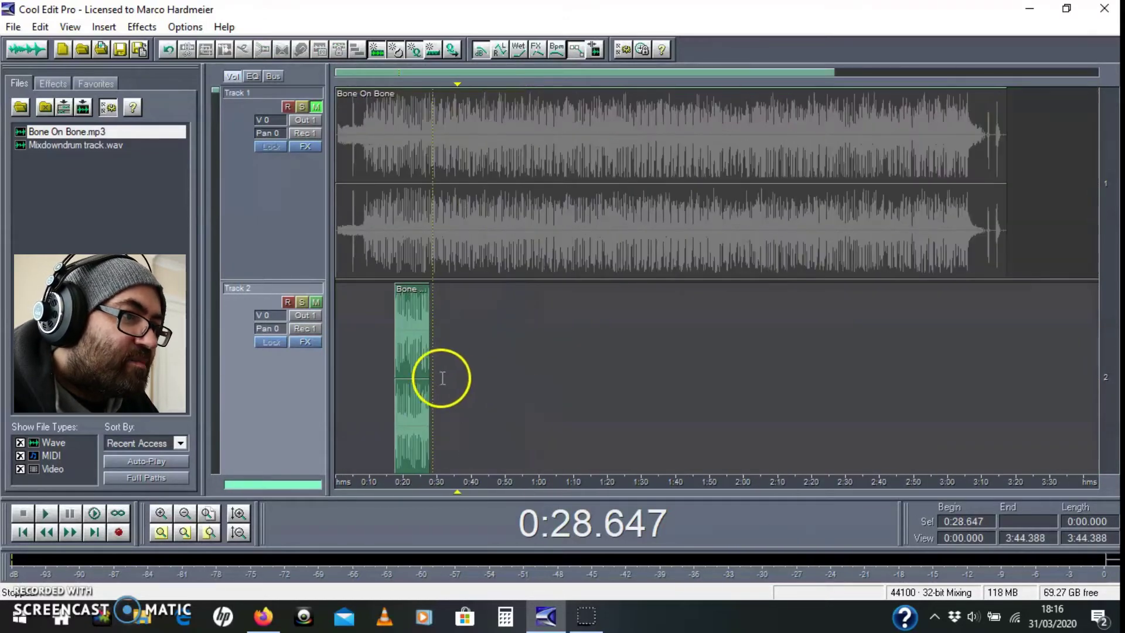
left_click_drag(432, 369, 856, 263)
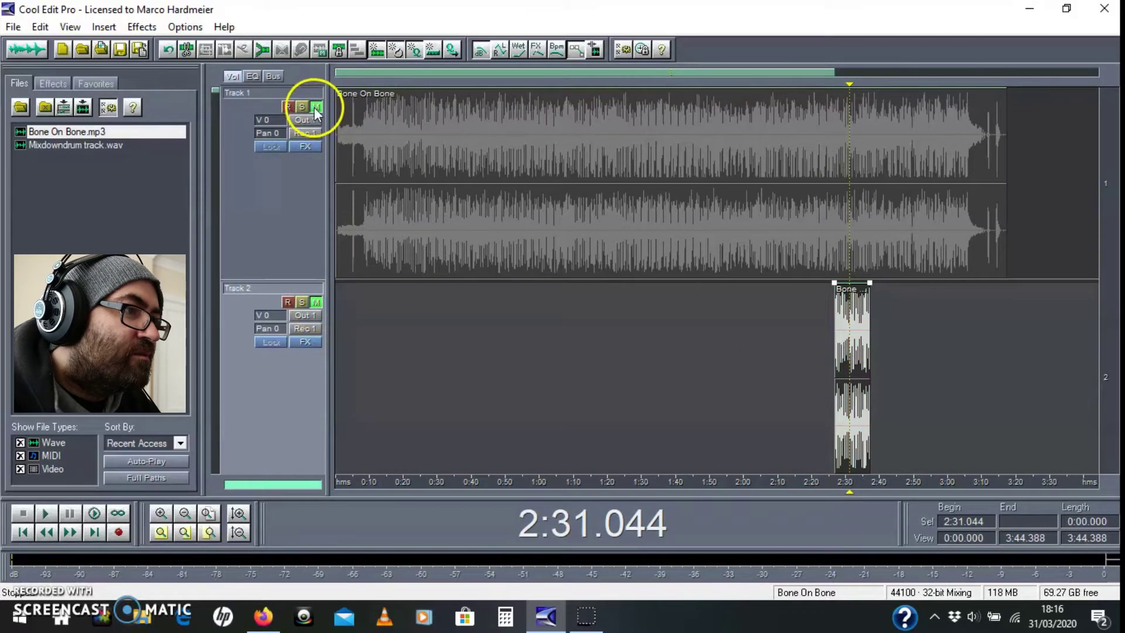
Play Track 1 from 2:26.929 to hear the target beat
left_click(435, 157)
left_click(834, 139)
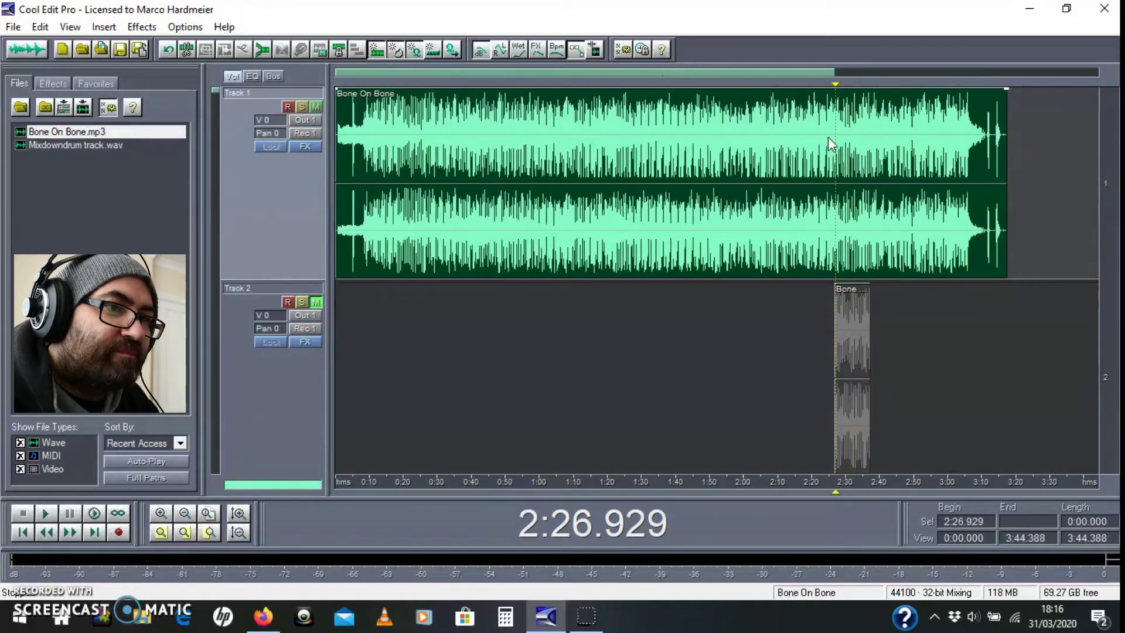
key("space")
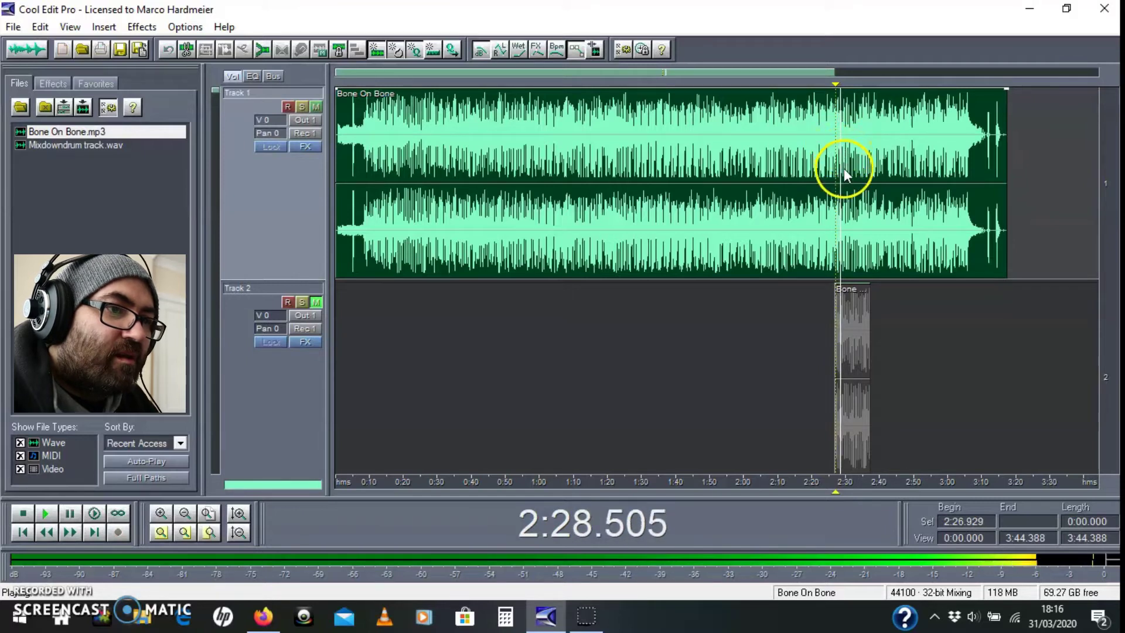
key("space")
Zoom in, replay from 2:26.678, and mark Track 1's beat near 2:27.863
scroll(843, 170, "up", 3)
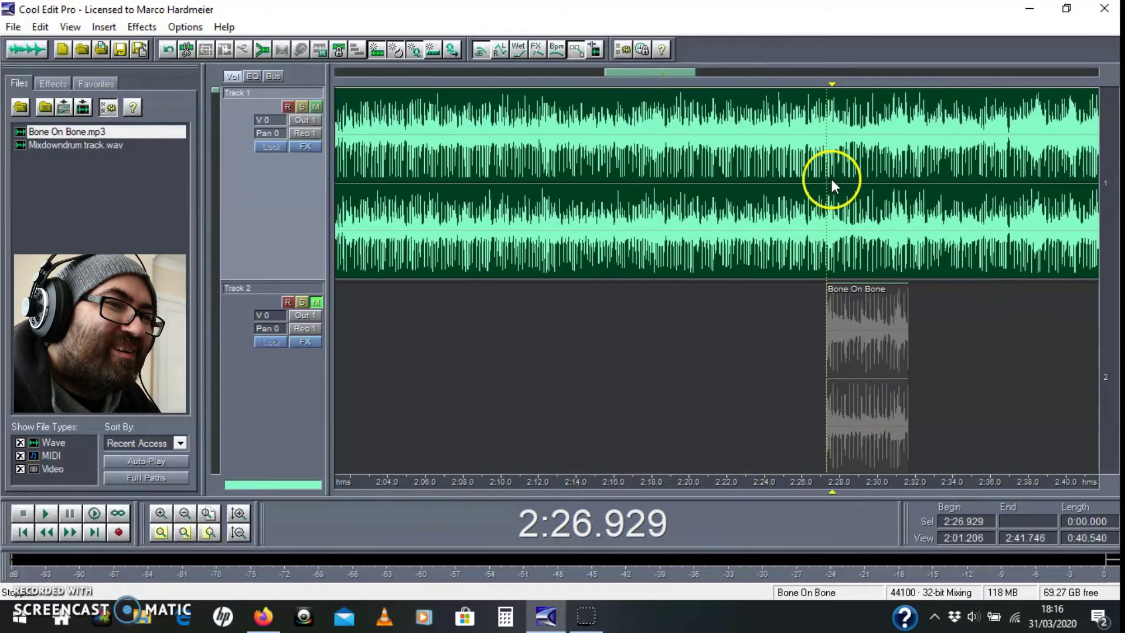
scroll(832, 178, "up", 2)
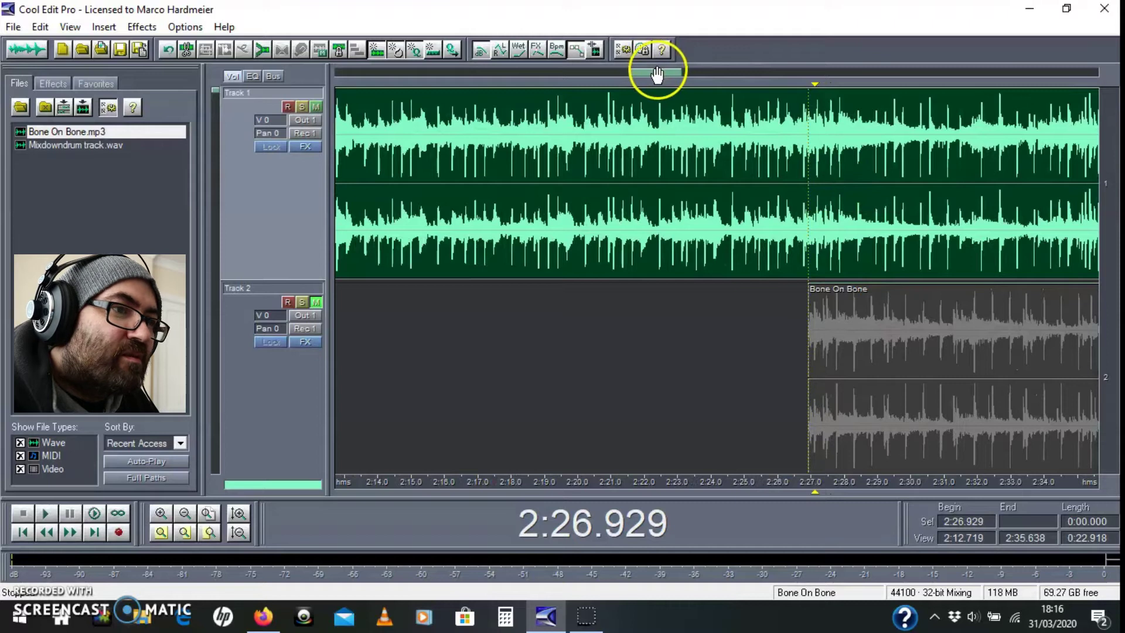
left_click_drag(657, 74, 672, 75)
scroll(564, 196, "up", 6)
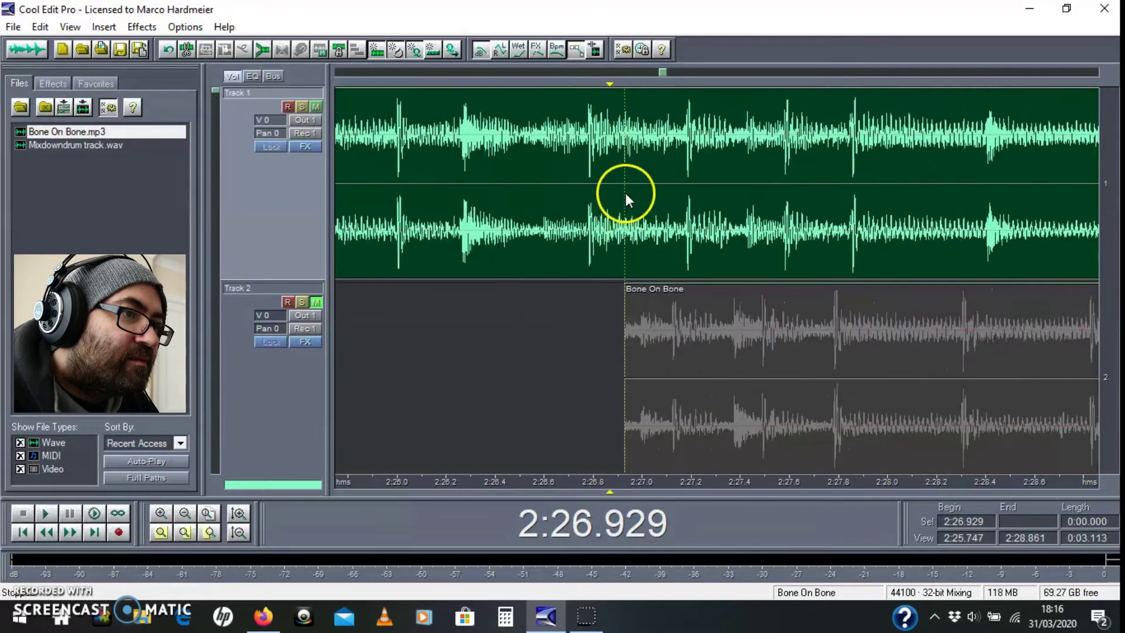
left_click(561, 182)
key("space")
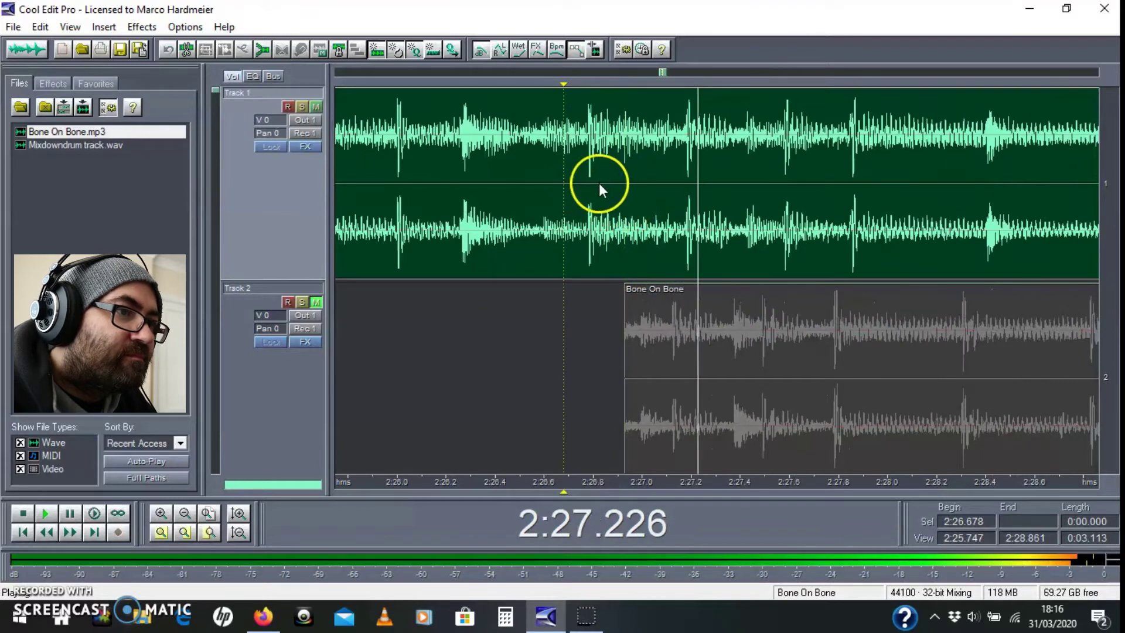
key("space")
left_click(854, 198)
Slide the Track 2 clip so it starts at 2:27.0
left_click(726, 367)
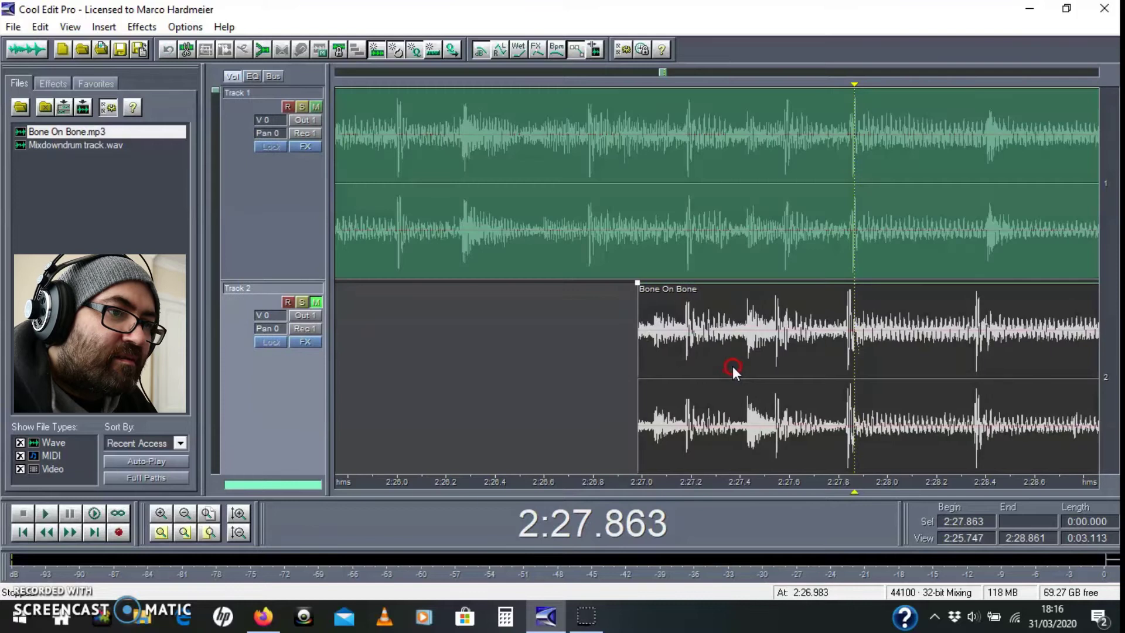
left_click_drag(733, 365, 733, 365)
left_click(733, 367)
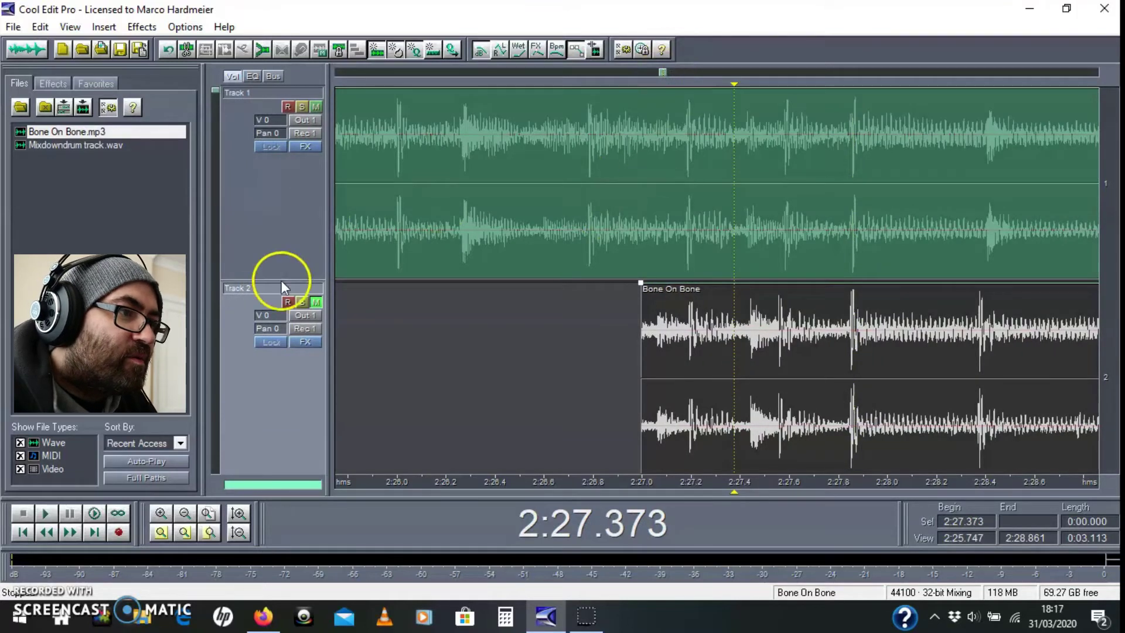
Unmute Track 2 and play the transition from 2:26.353 to check it
left_click(316, 302)
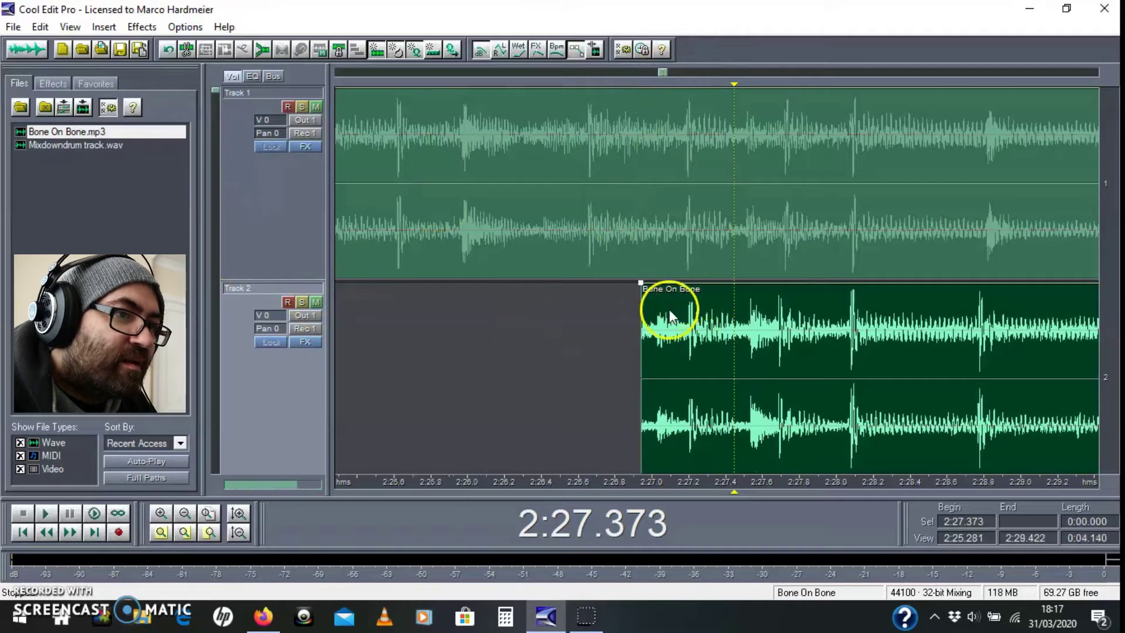
scroll(663, 306, "down", 2)
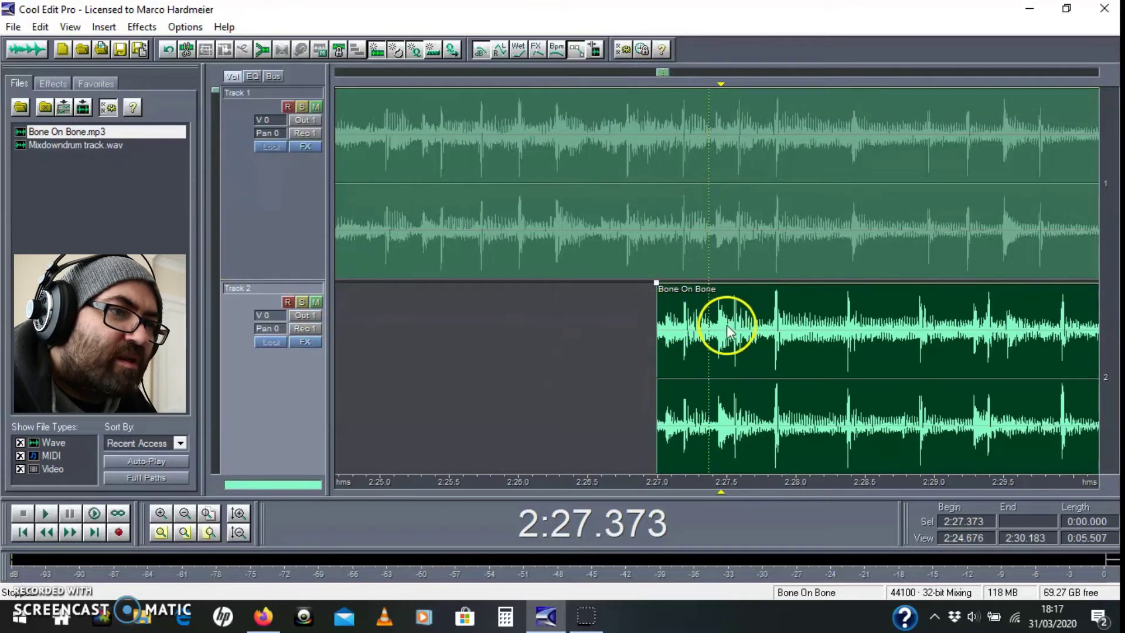
scroll(728, 321, "up", 2)
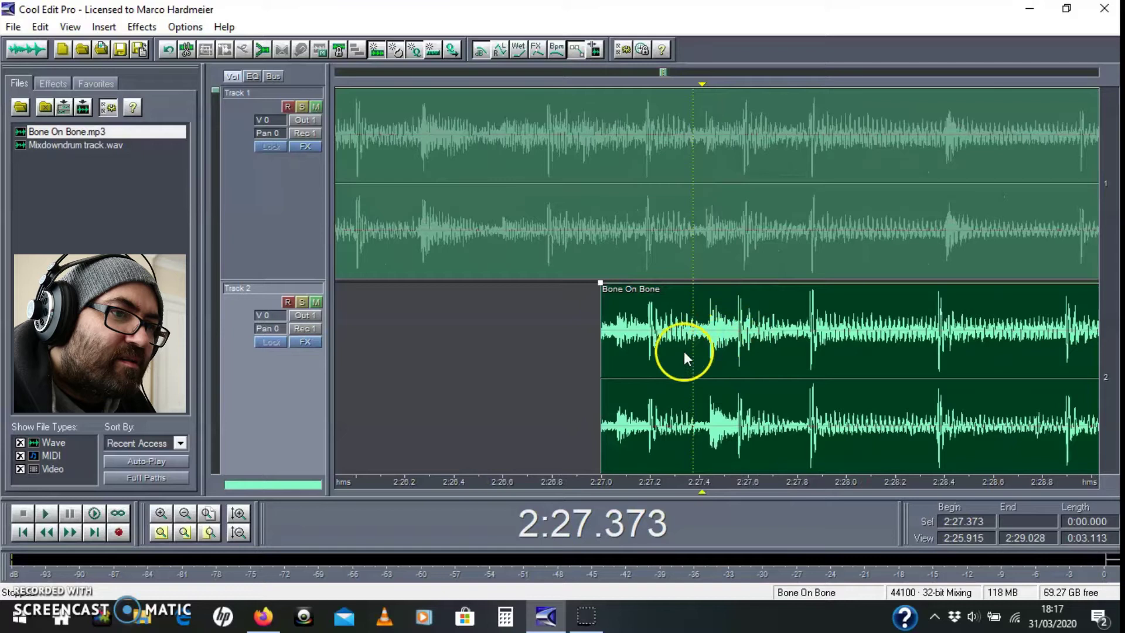
scroll(674, 353, "down", 5)
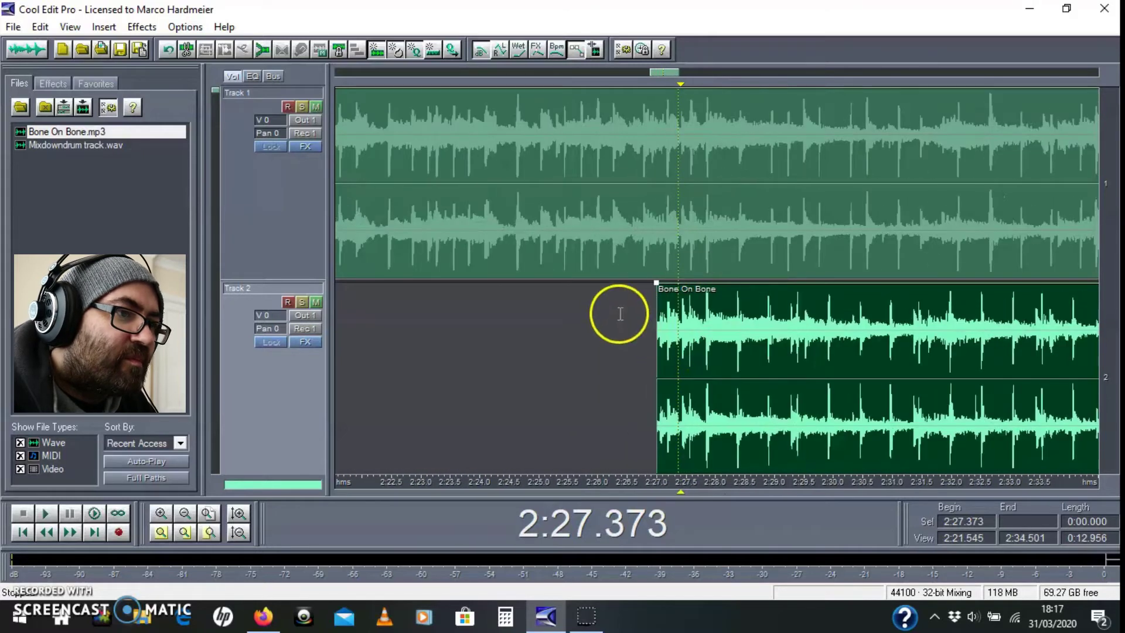
left_click(619, 313)
key("space")
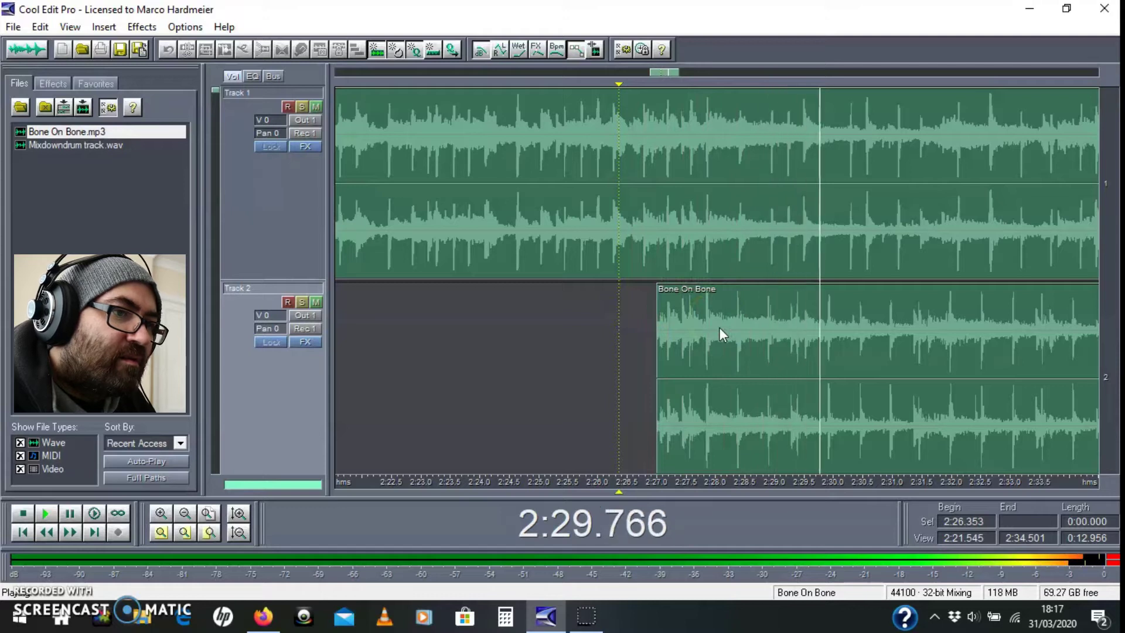
left_click(690, 327)
key("space")
Replay the overlap from 2:26.842, then select the Track 2 clip and zoom in
left_click(647, 312)
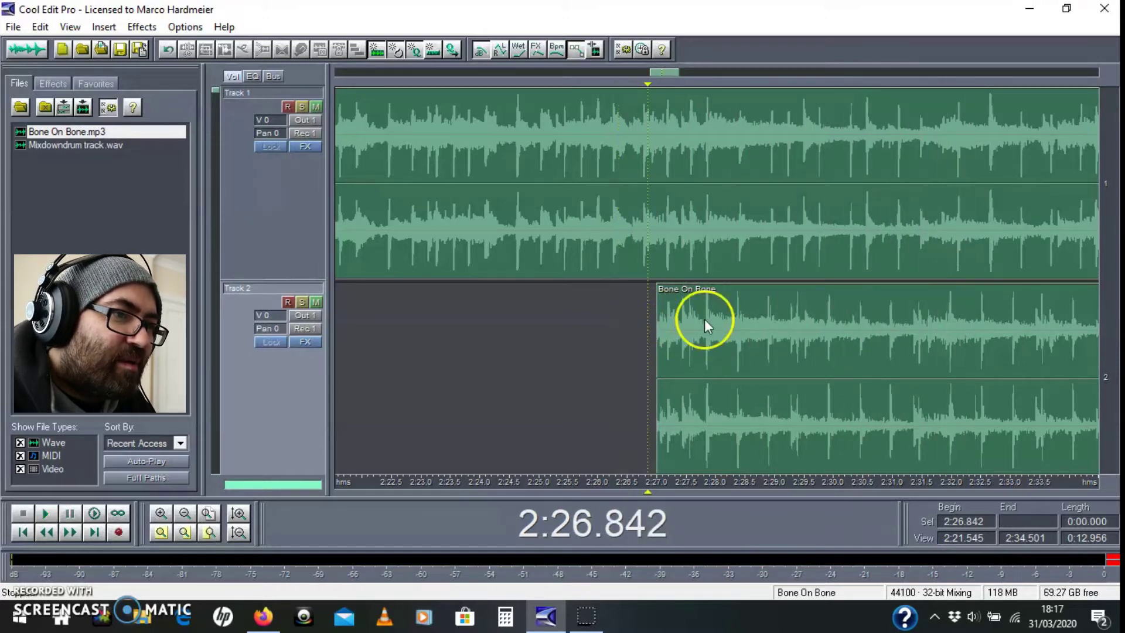
key("space")
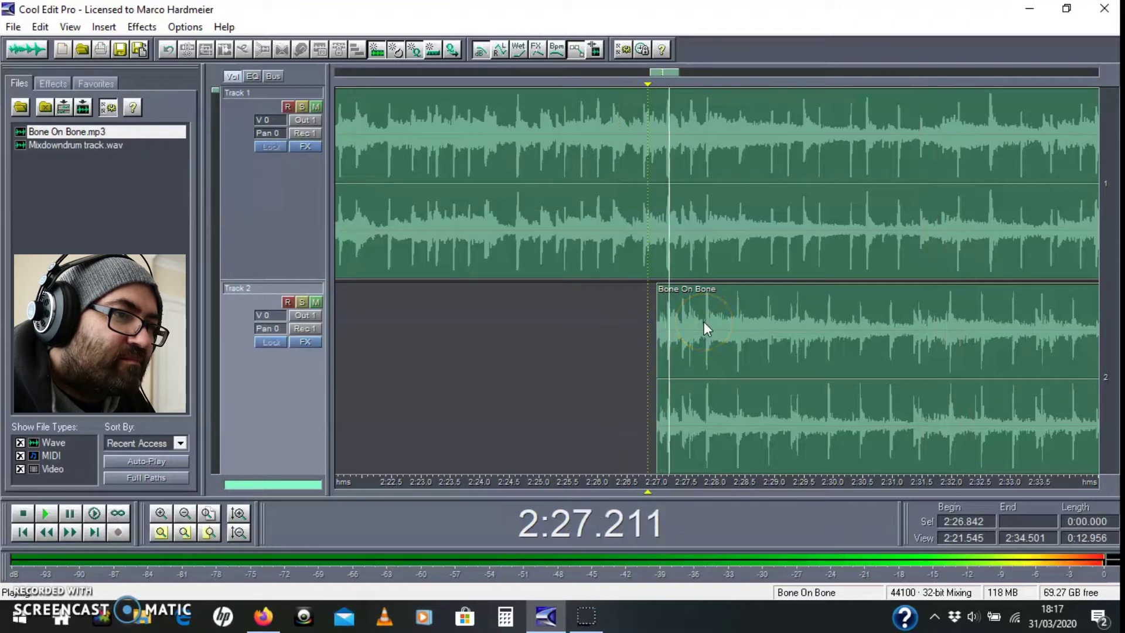
key("space")
left_click(704, 321)
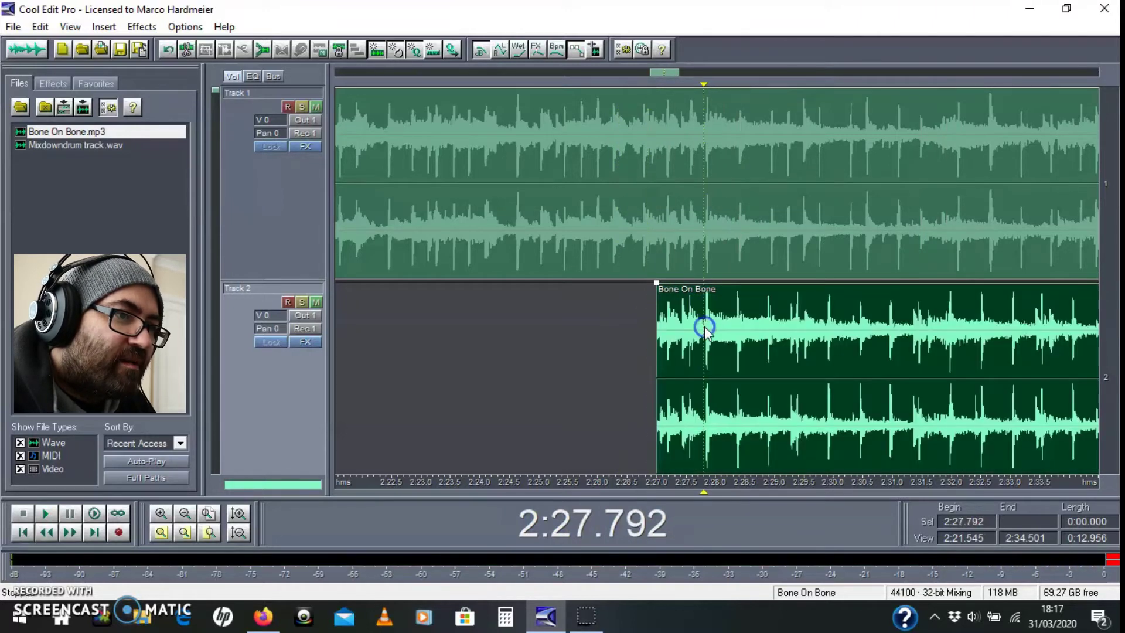
scroll(707, 327, "up", 5)
scroll(706, 327, "up", 5)
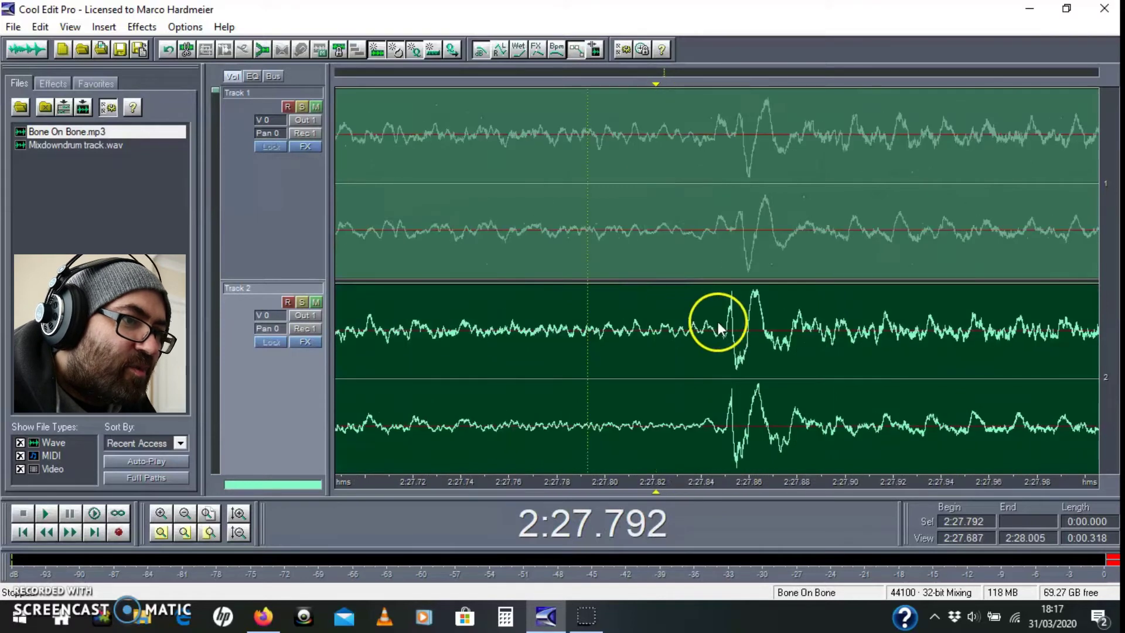
scroll(743, 312, "up", 2)
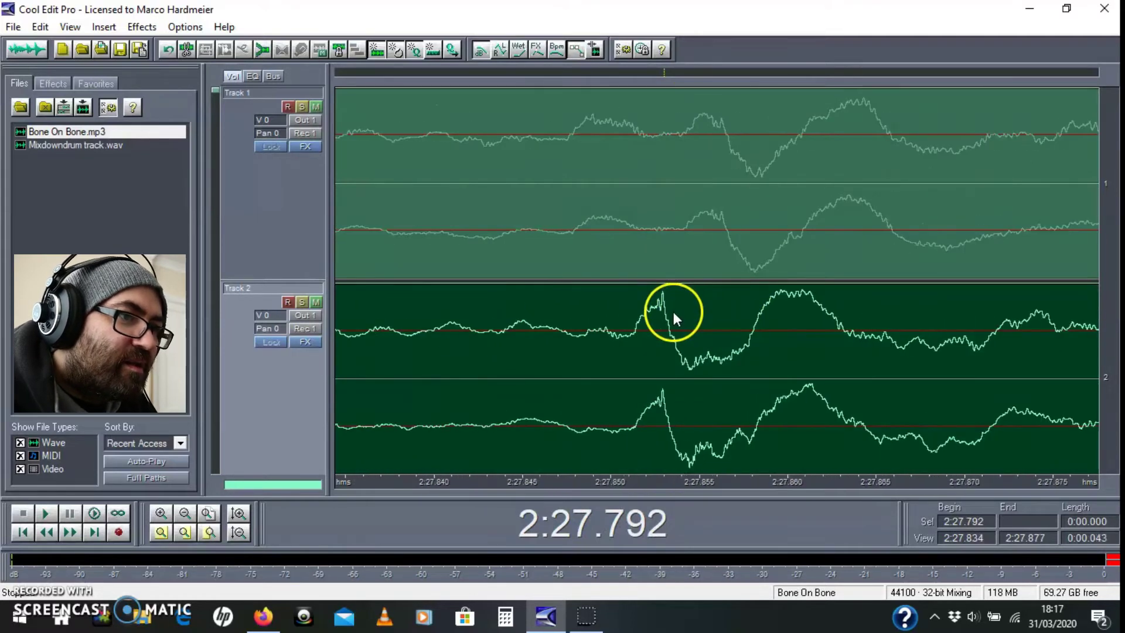
scroll(672, 311, "up", 2)
scroll(706, 249, "down", 1)
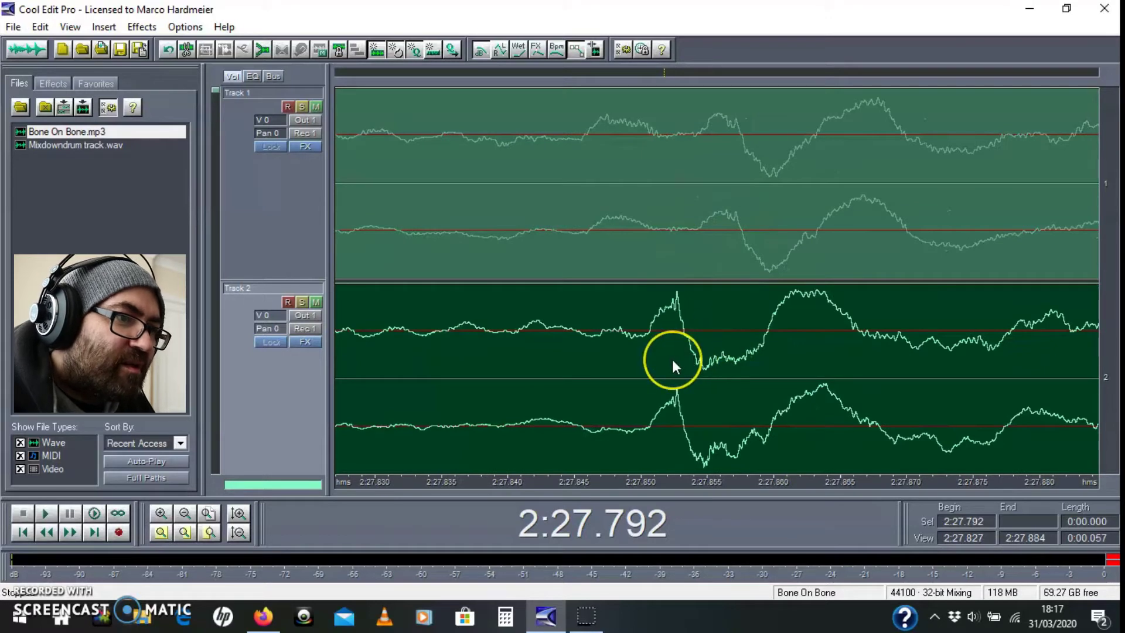
Nudge the Track 2 clip right so its peak meets Track 1's at 2:27.866, then zoom out
left_click_drag(674, 360, 719, 365)
left_click(866, 214)
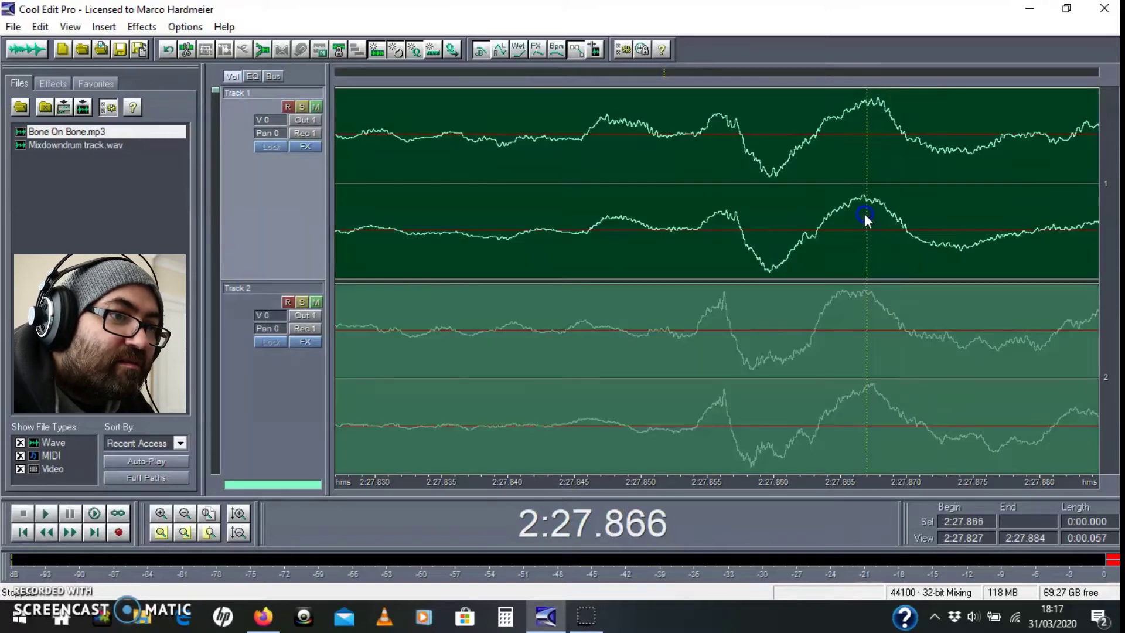
right_click(911, 353)
left_click_drag(912, 352, 919, 354)
scroll(747, 322, "down", 3)
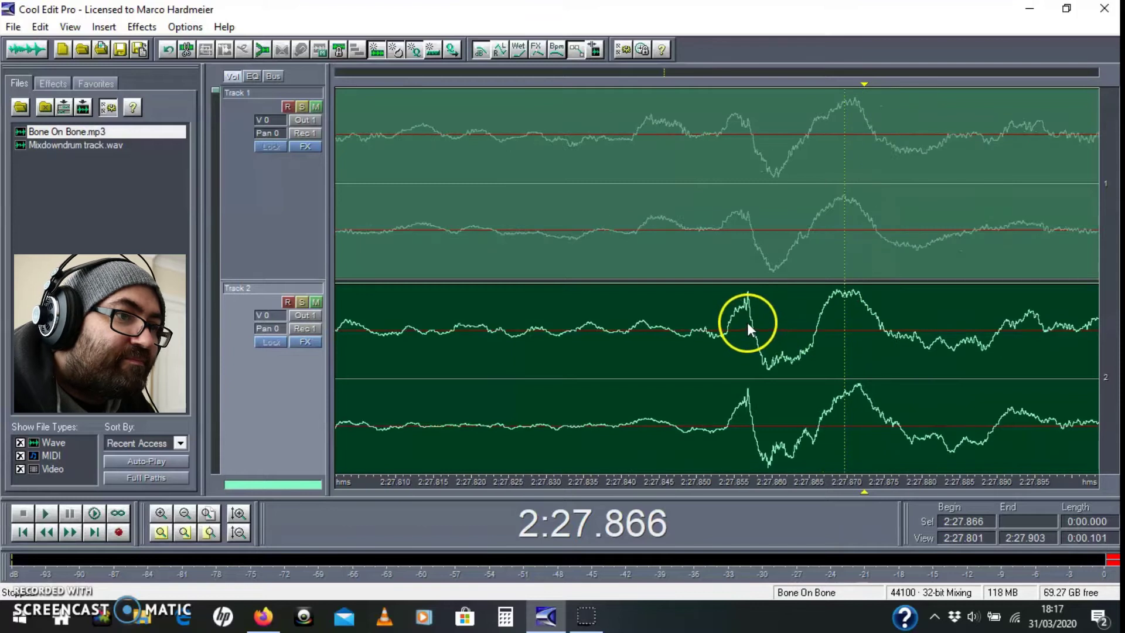
scroll(736, 329, "down", 3)
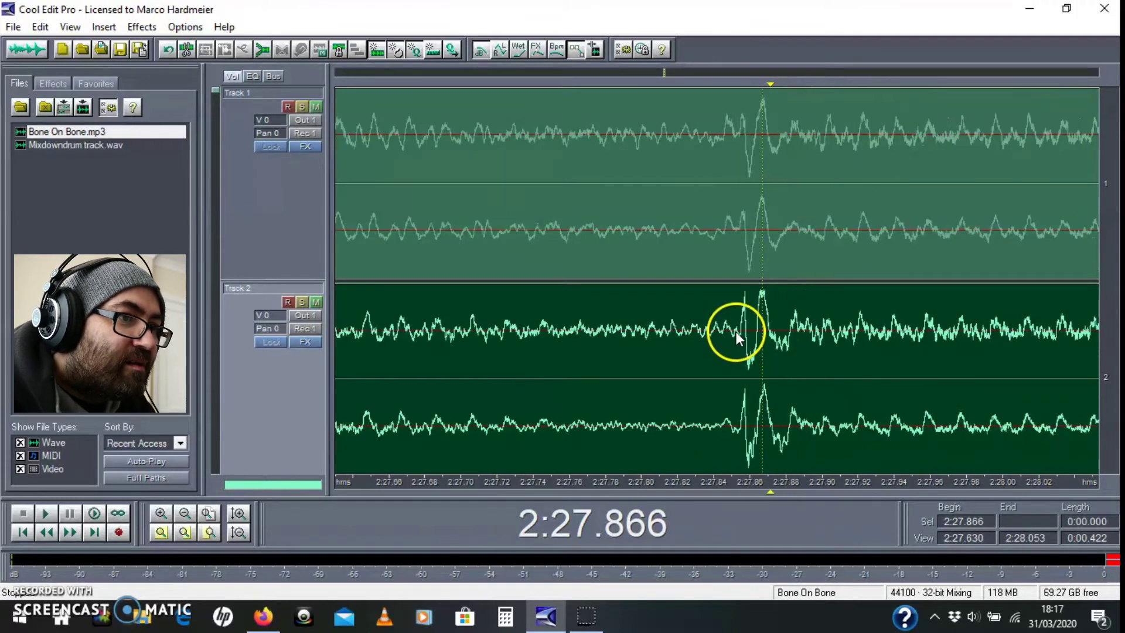
scroll(729, 329, "down", 6)
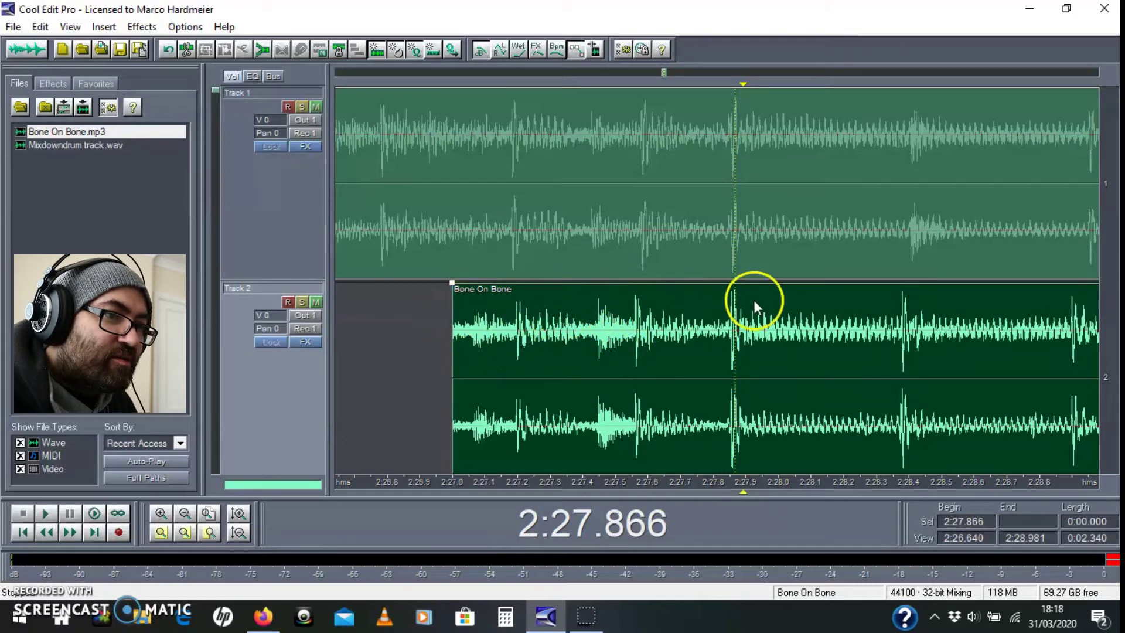
Test the clip's starting volume point and toggle the volume envelope display back on
left_click(452, 285)
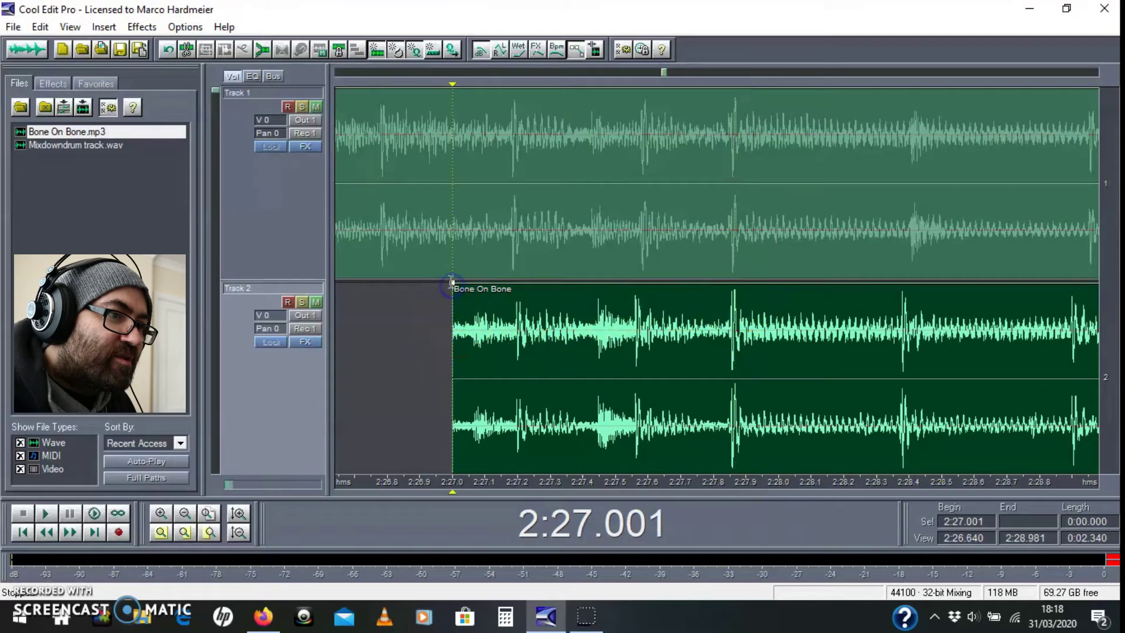
left_click_drag(452, 283, 460, 321)
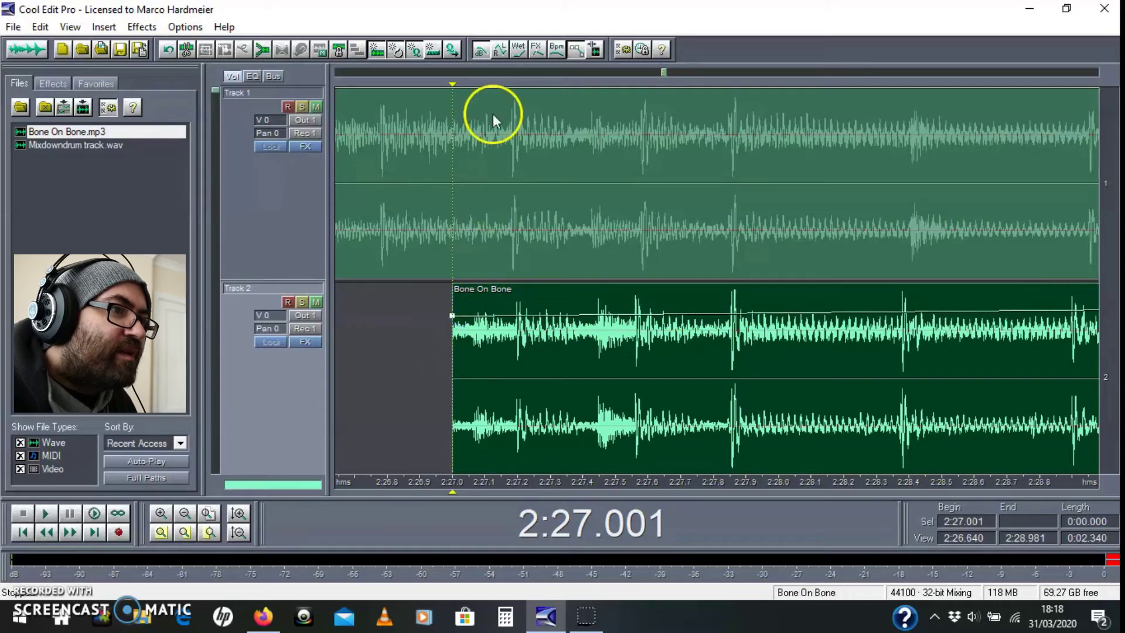
left_click(480, 53)
left_click(600, 550)
left_click(554, 365)
left_click(478, 51)
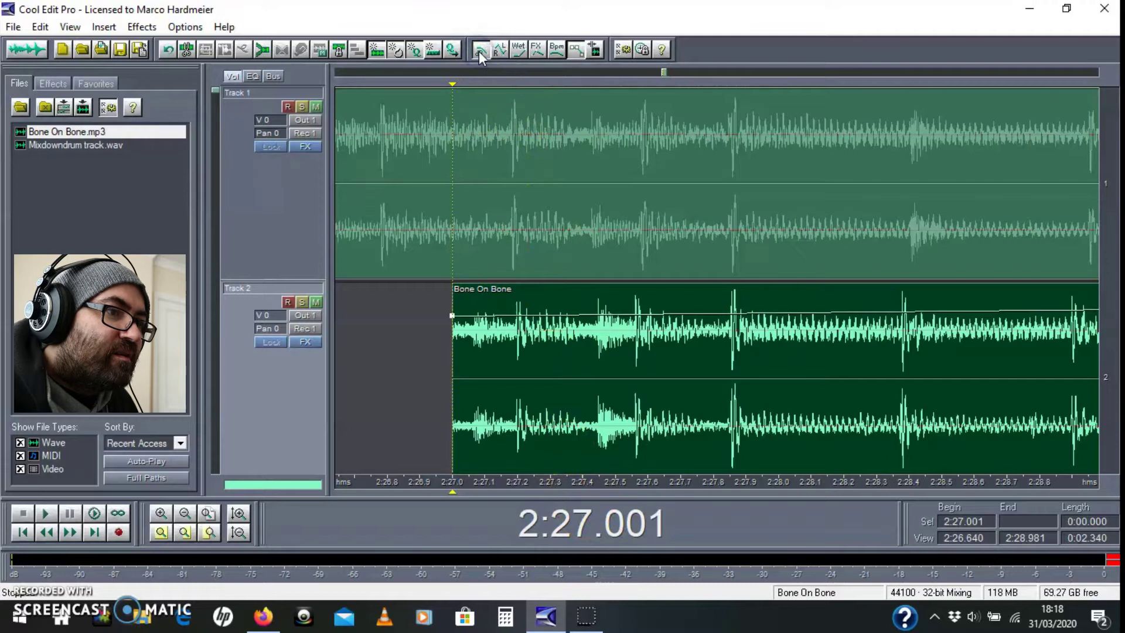
Fade Track 2 in from 0% at 2:27.0 to 100% near 2:27.86
left_click_drag(452, 315, 452, 481)
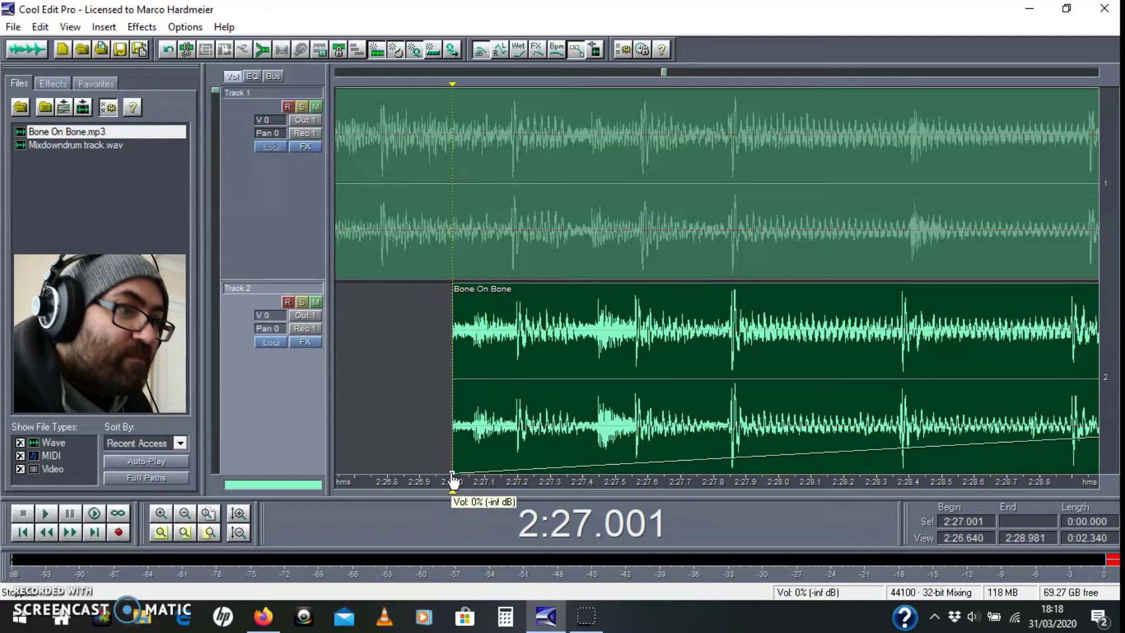
left_click(729, 457)
left_click_drag(729, 457, 735, 287)
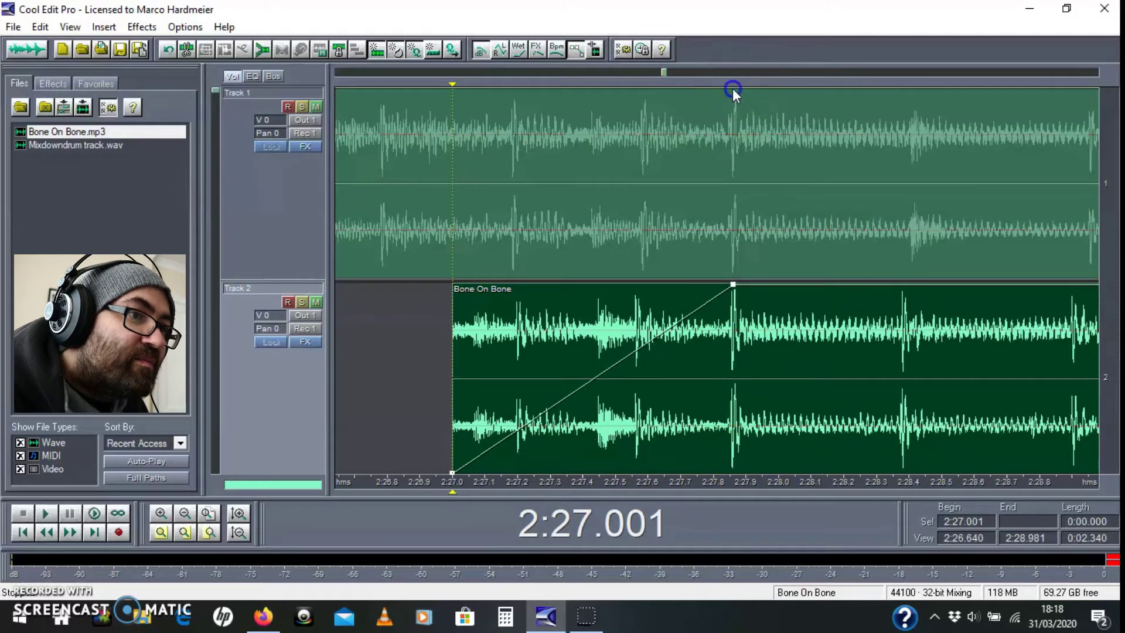
Fade Track 1 out from 100% at 2:27.0 to 0% at 2:27.857
left_click(732, 89)
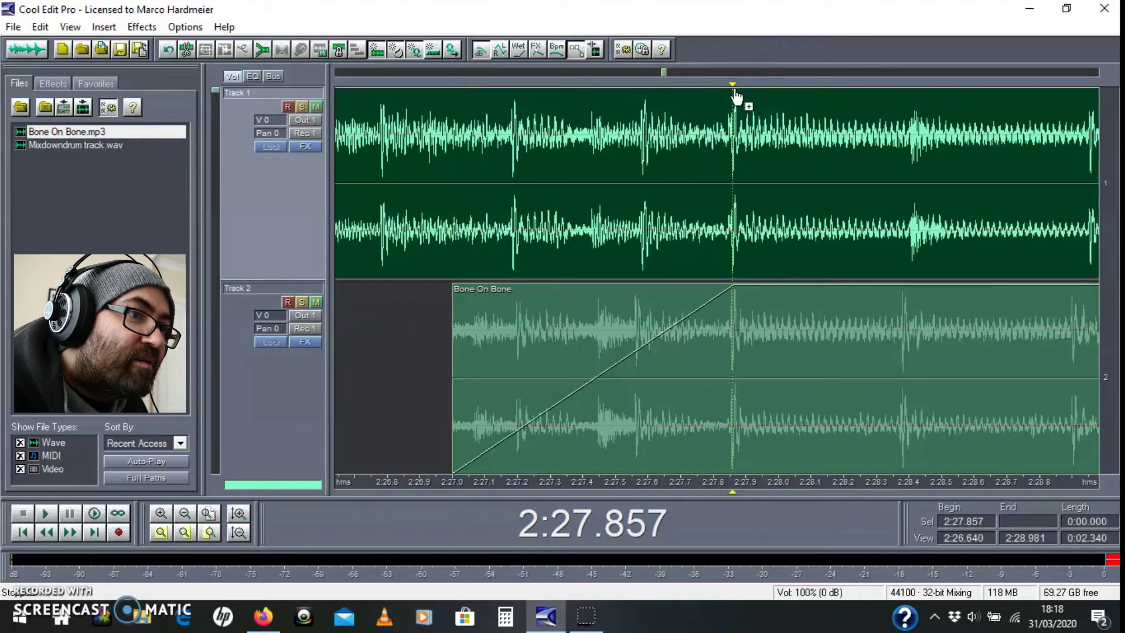
left_click_drag(735, 92, 732, 284)
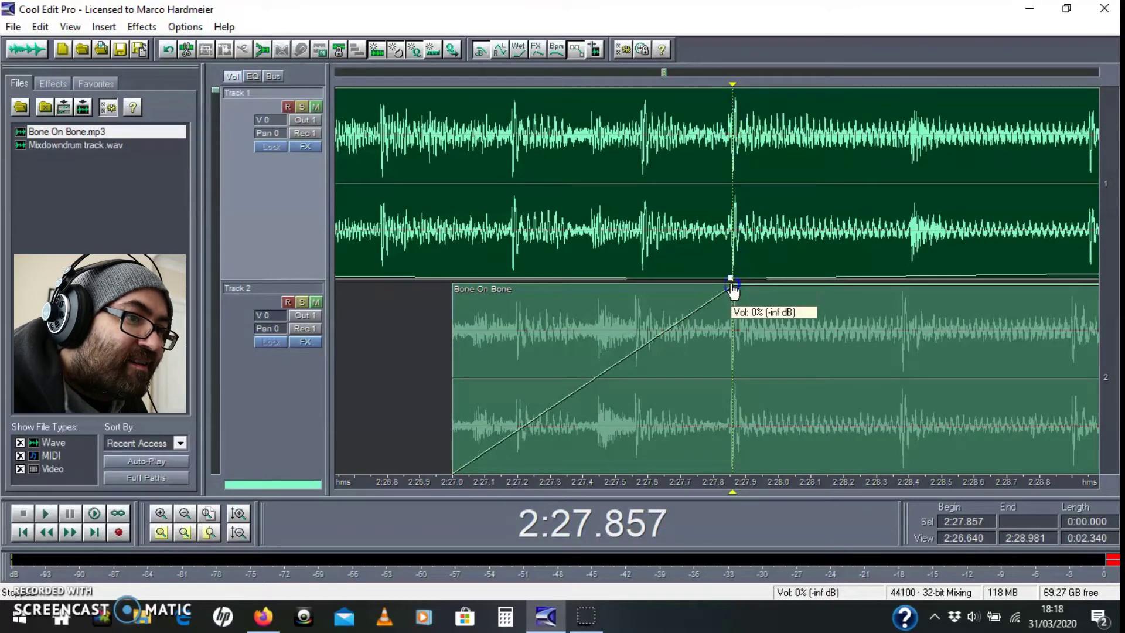
left_click_drag(454, 279, 453, 90)
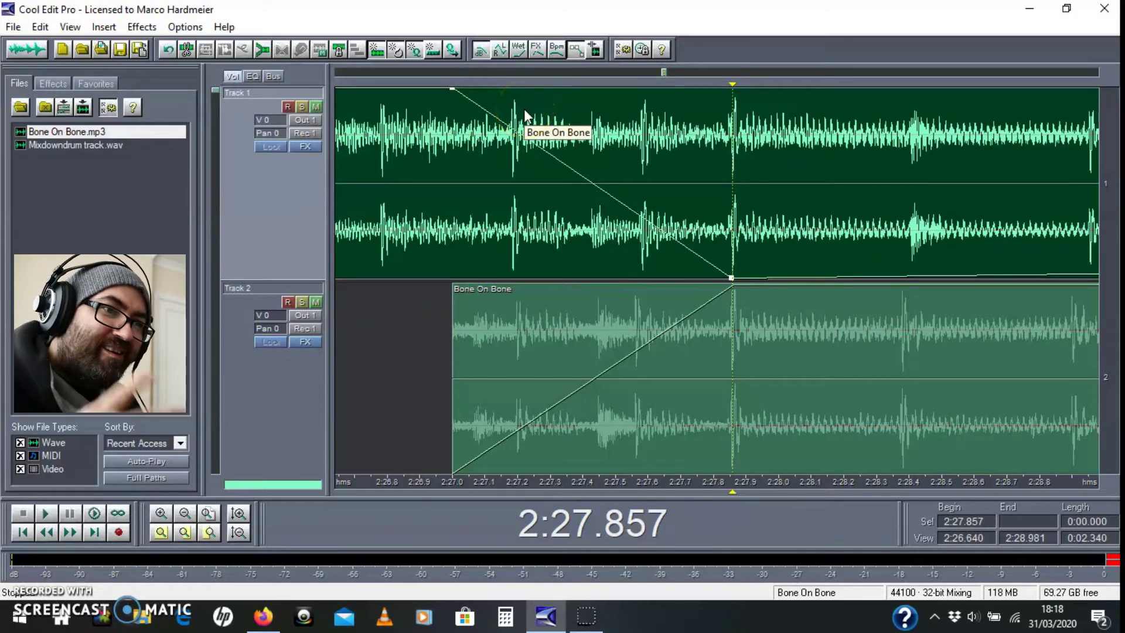
mouse_move(523, 108)
left_mouse_down()
mouse_move(510, 115)
mouse_move(476, 86)
mouse_move(503, 180)
left_mouse_up()
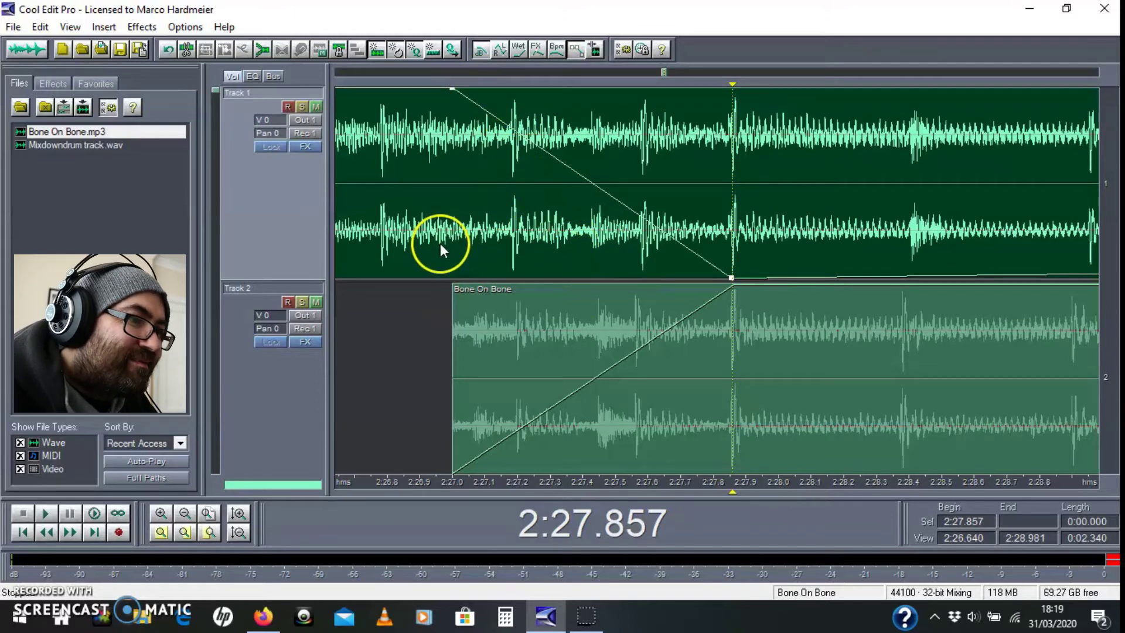
Audition the crossfade between clips, playing from 2:24.647
left_click(423, 236)
key("space")
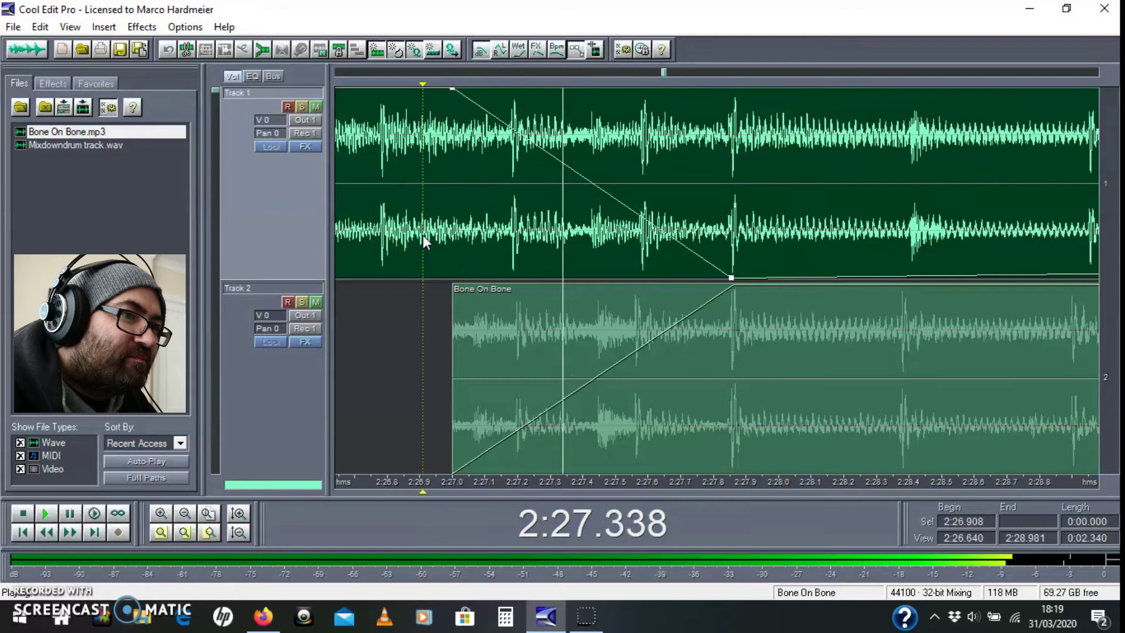
key("space")
scroll(433, 243, "down", 1)
left_click(437, 247)
scroll(437, 248, "down", 3)
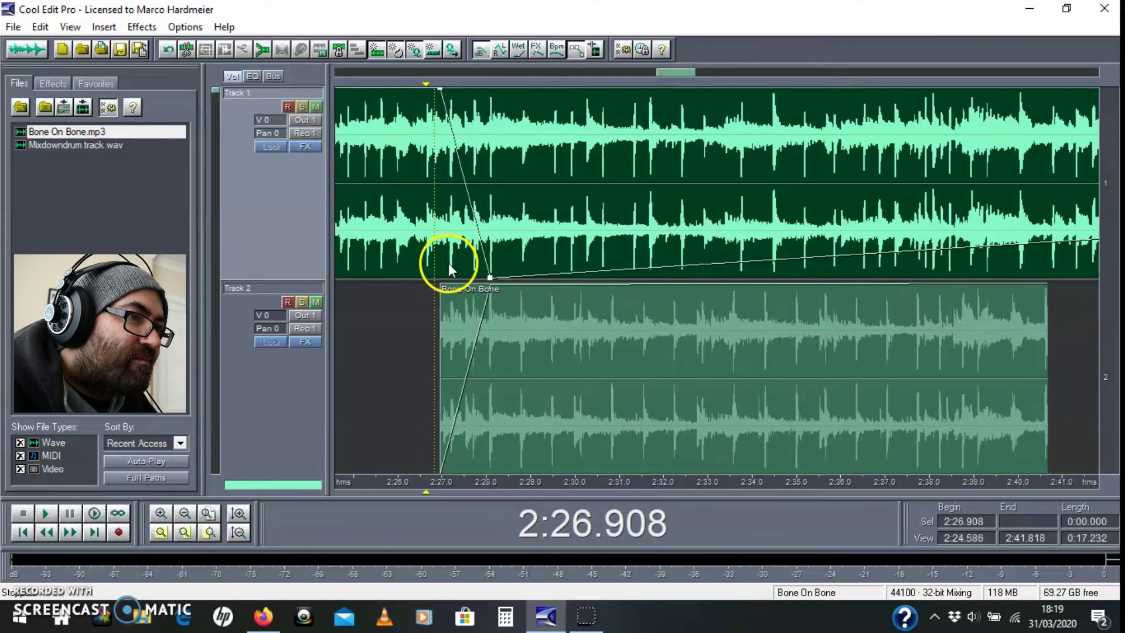
left_click(402, 211)
key("space")
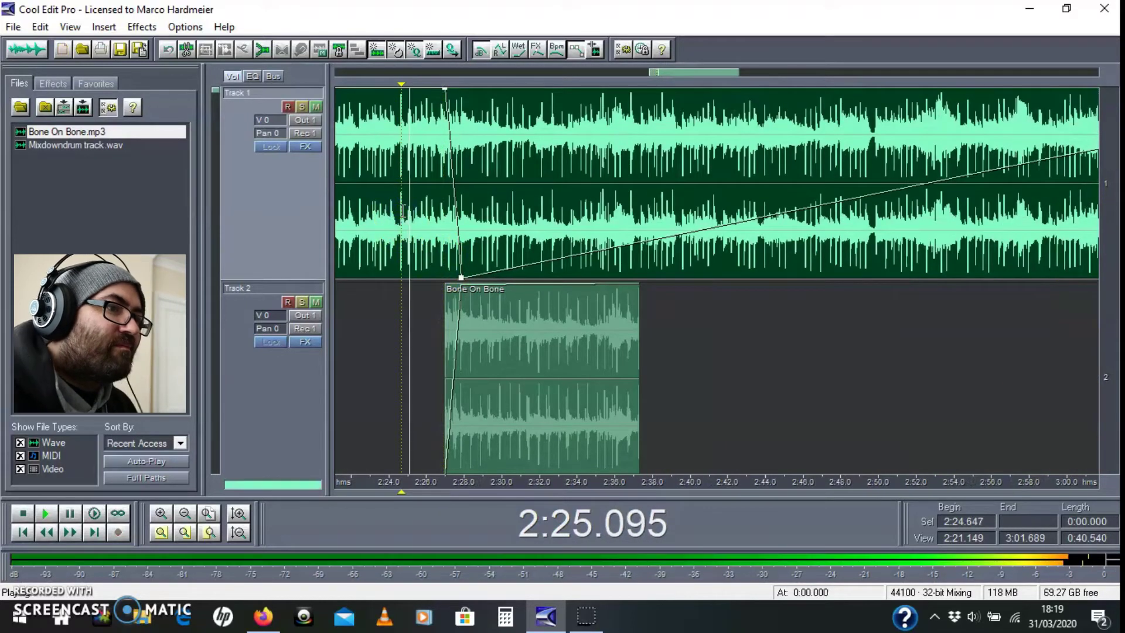
Add a silent point further along Track 1's volume envelope, then replay from 2:24.385
left_click_drag(620, 248, 664, 285)
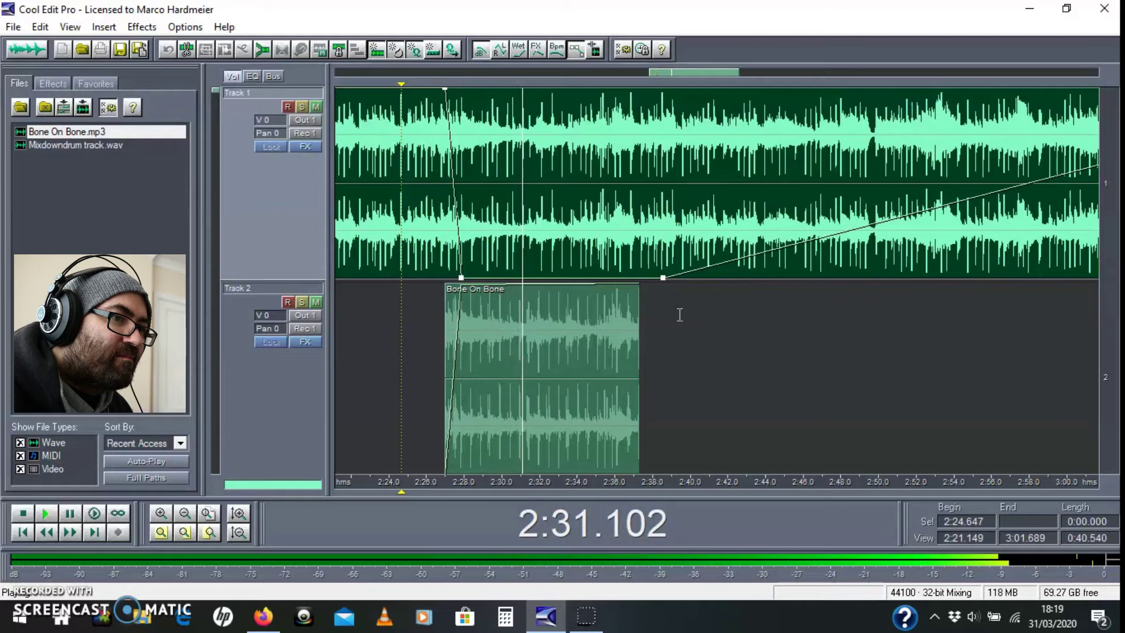
key("space")
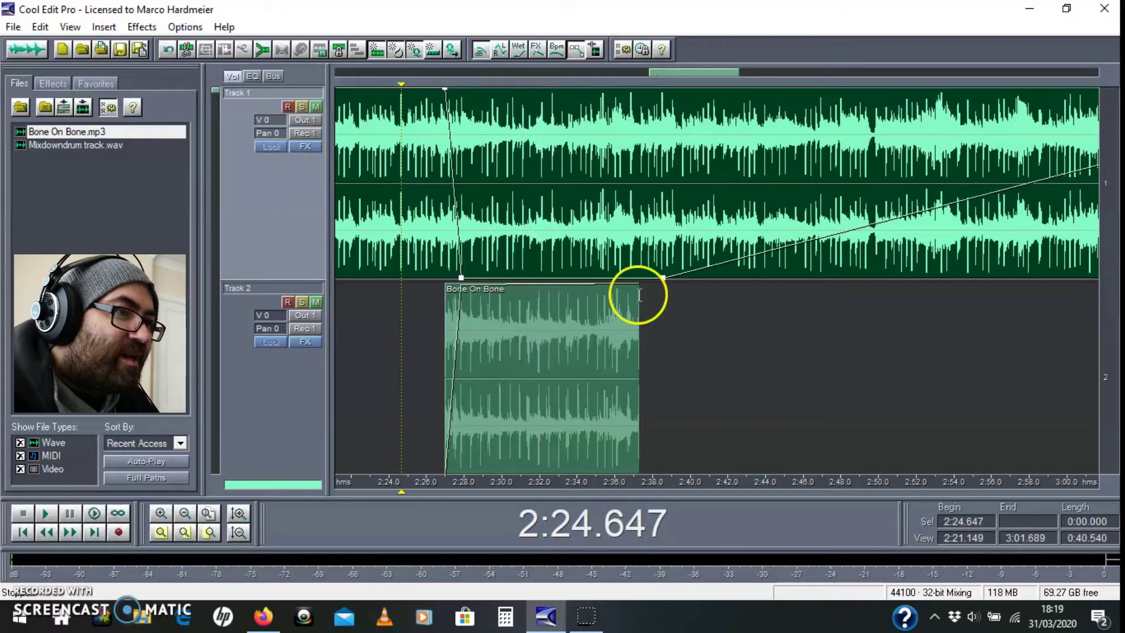
left_click(409, 130)
left_click(397, 132)
key("space")
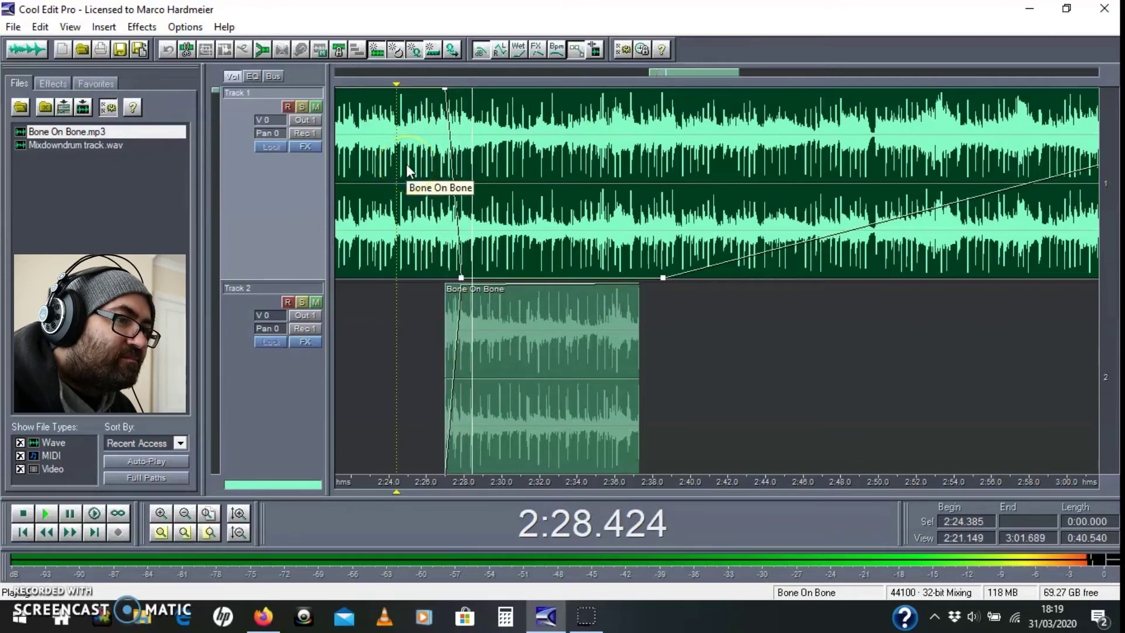
key("space")
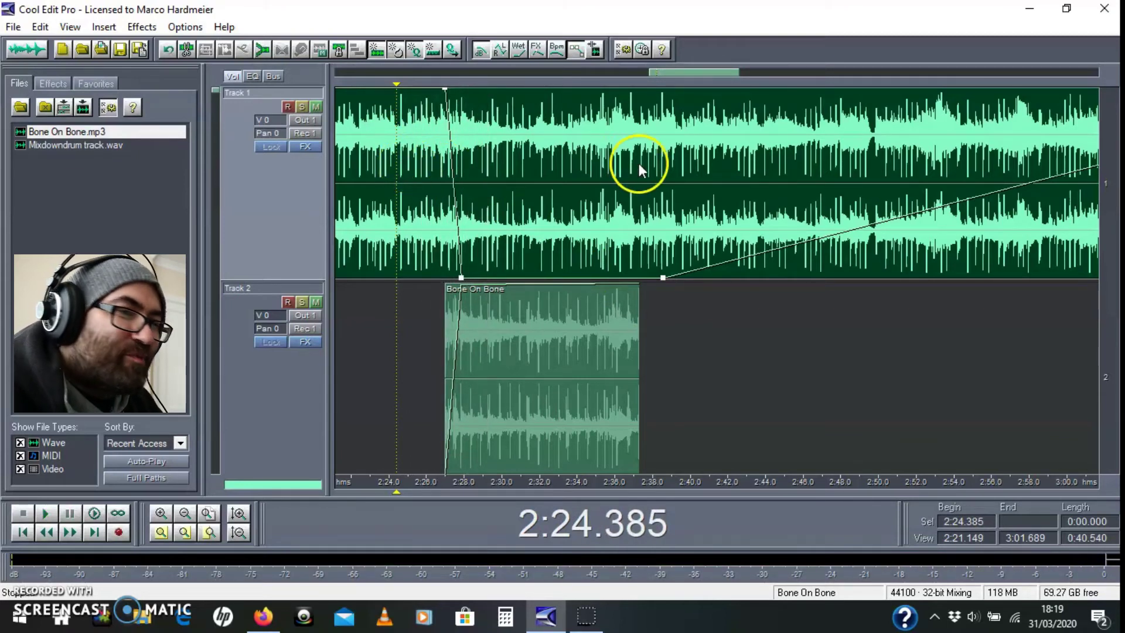
Play Track 2's clip end from 2:36.193 and lift Track 1's envelope to full volume near 2:36.2
left_click(629, 212)
left_click(619, 206)
key("space")
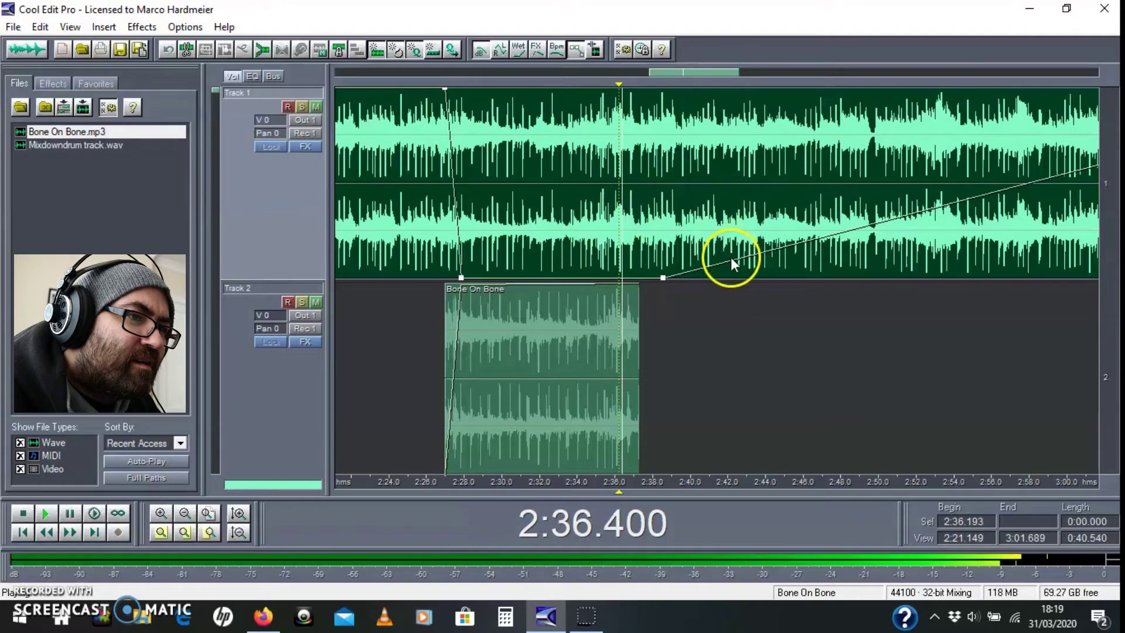
key("space")
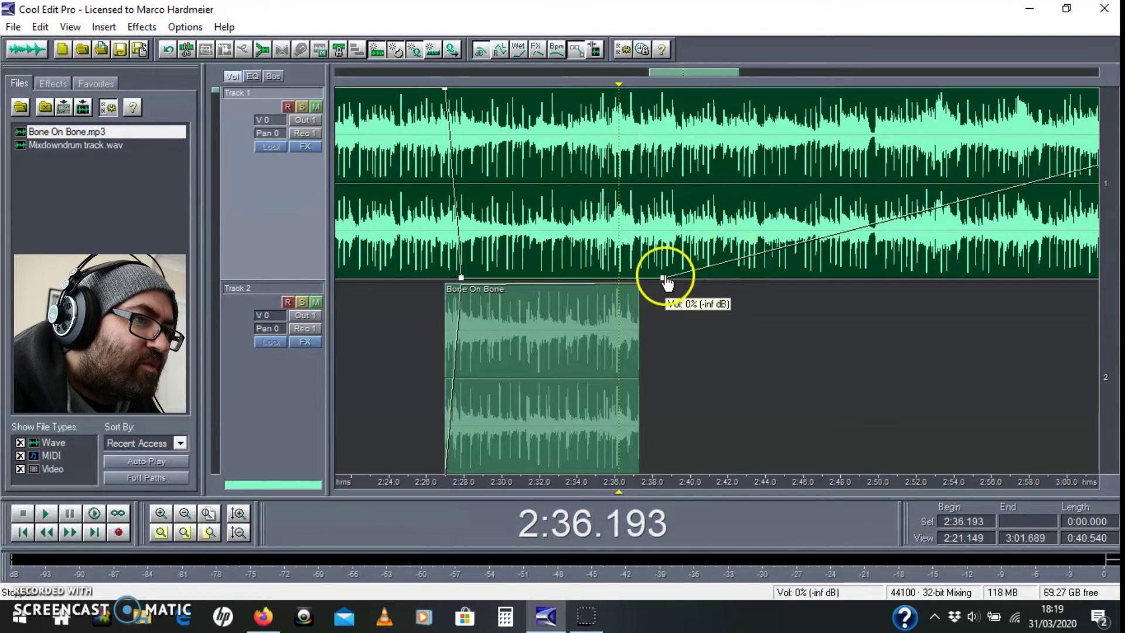
left_click_drag(662, 275, 627, 290)
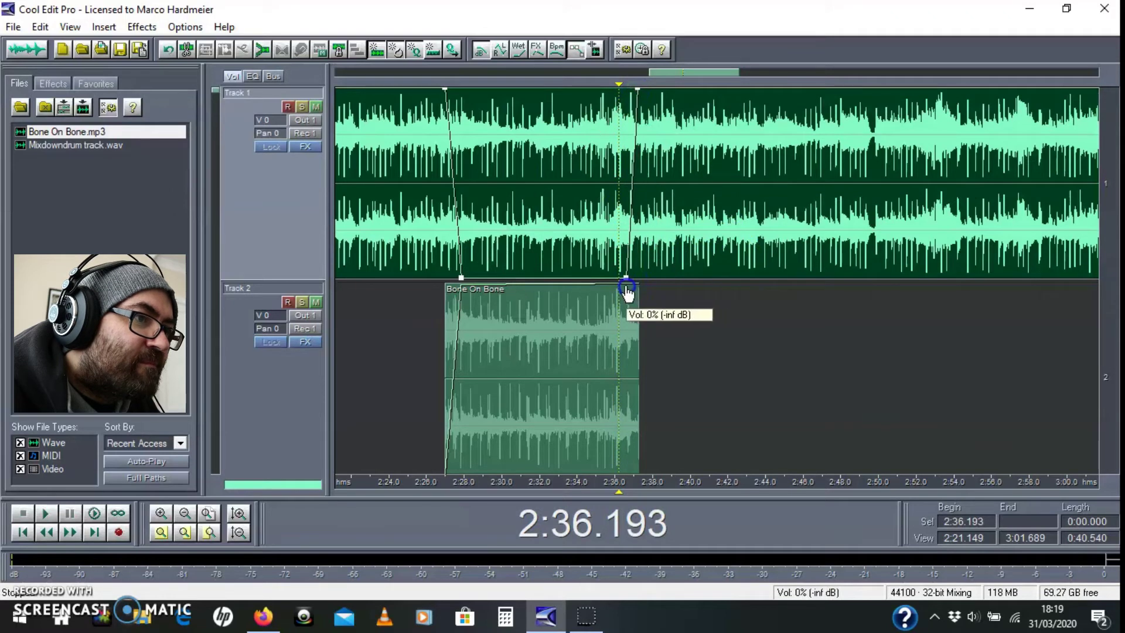
Replay the join from 2:34.8, then select Track 1 from about 2:28.8 to 2:35.5
left_click(602, 205)
key("space")
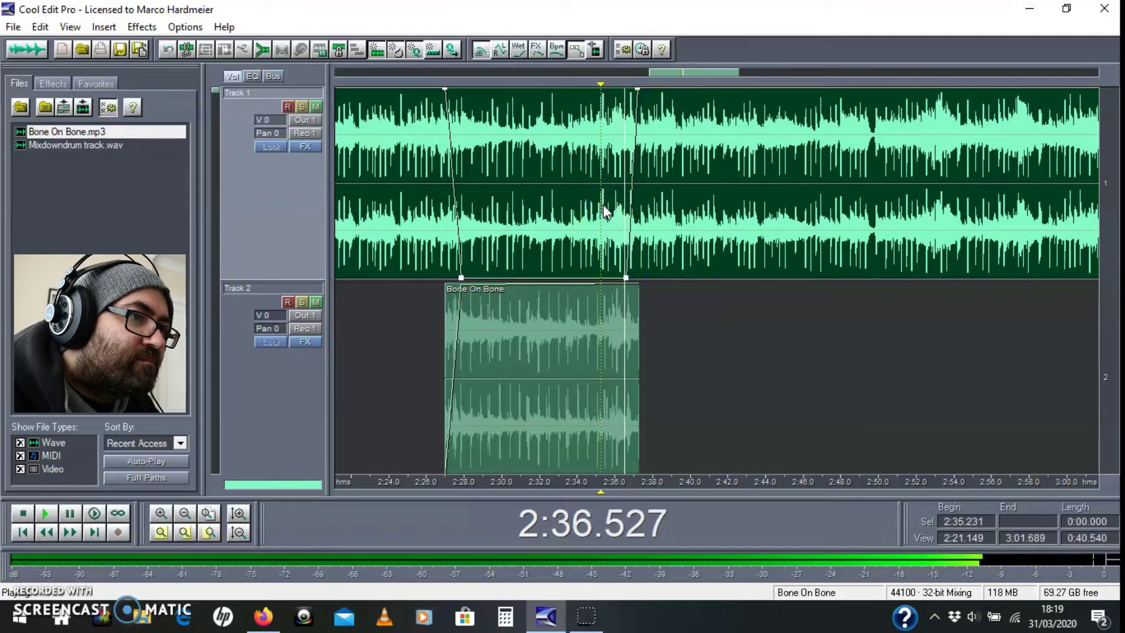
left_click(609, 208)
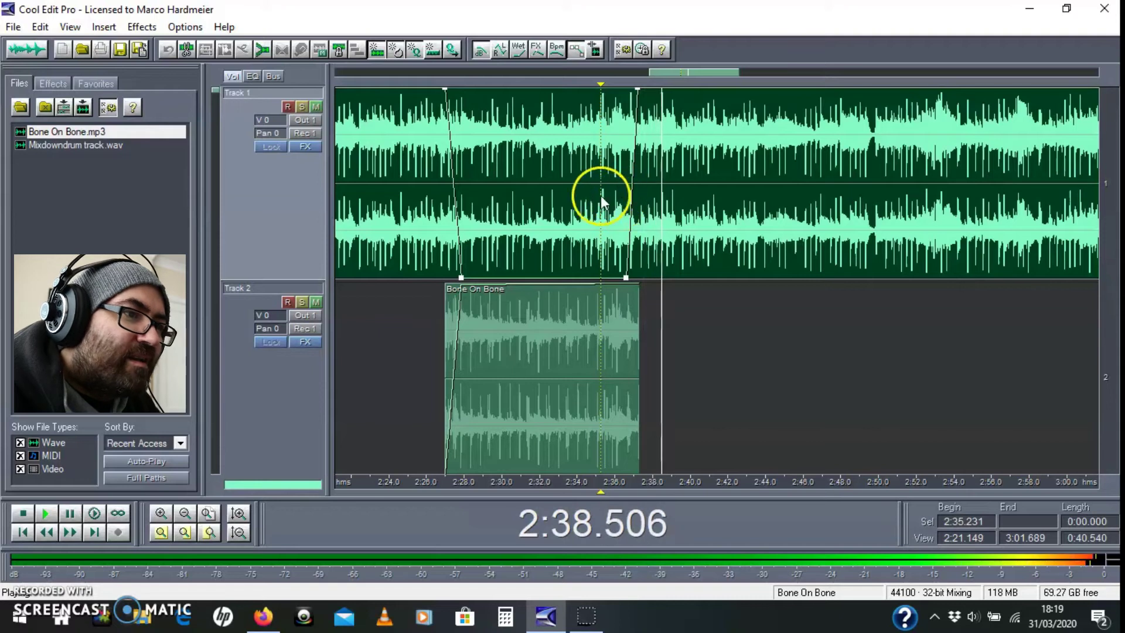
left_click(592, 192)
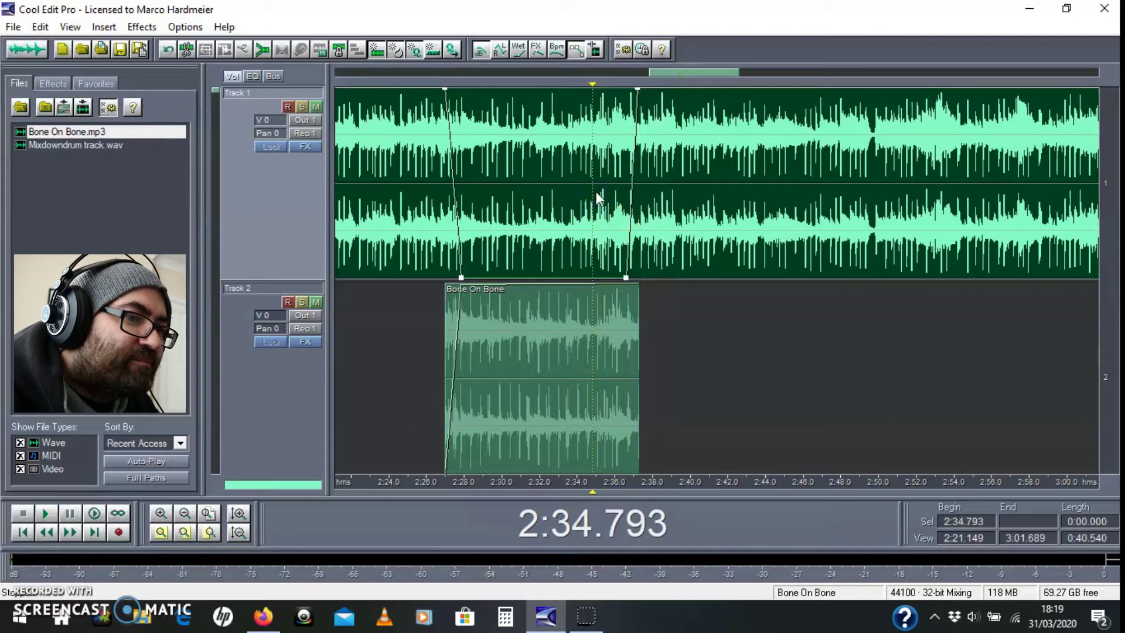
key("space")
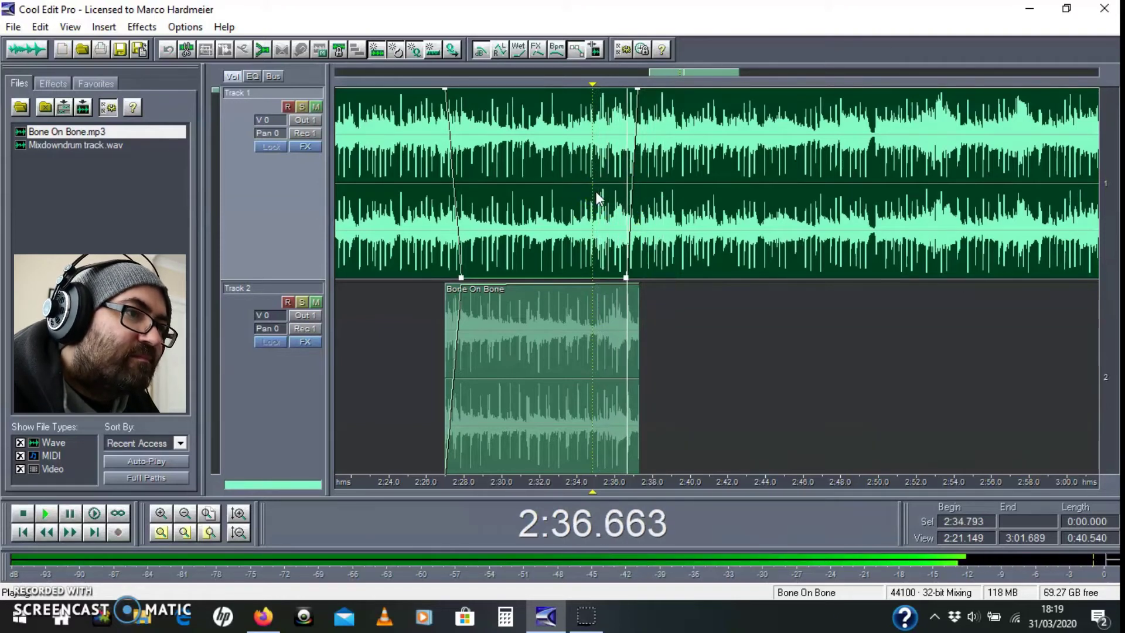
left_click(650, 193)
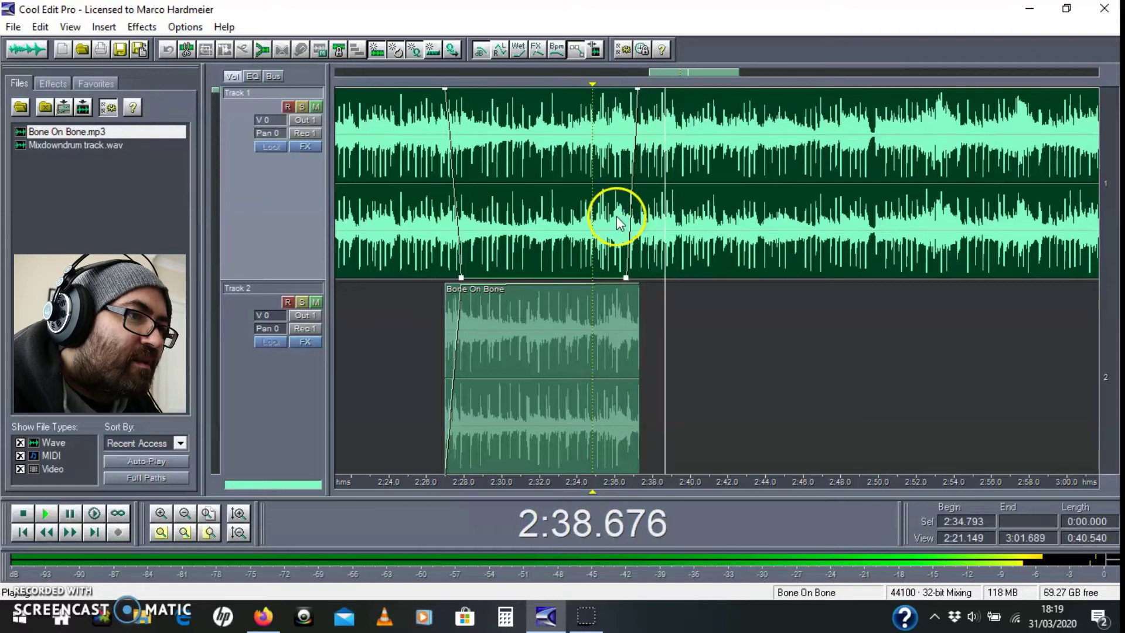
key("space")
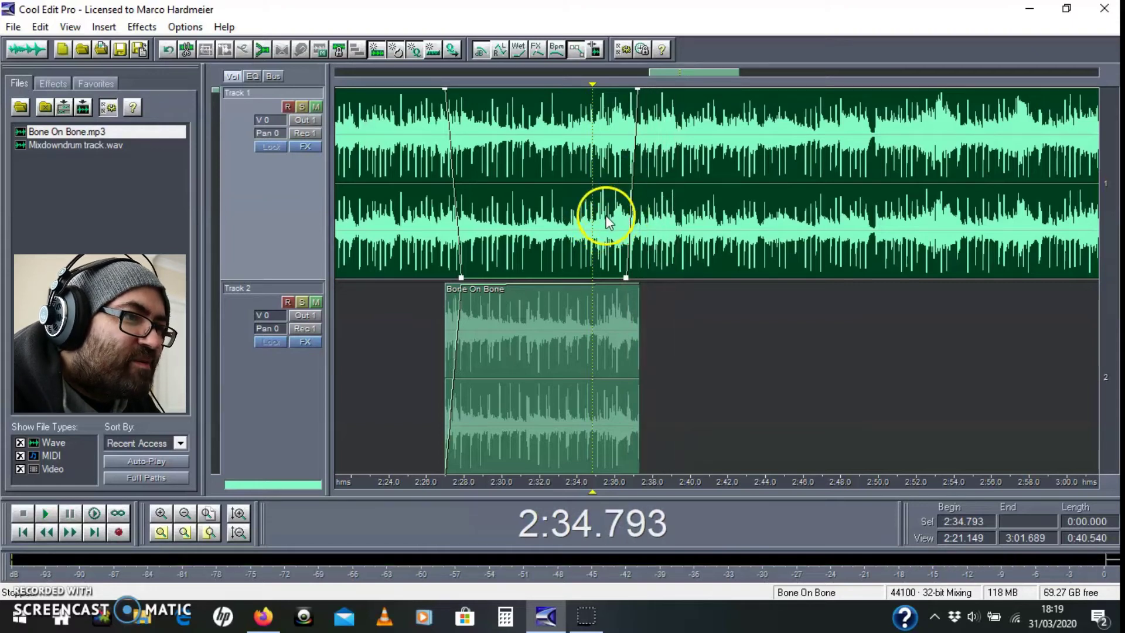
left_click_drag(606, 216, 481, 219)
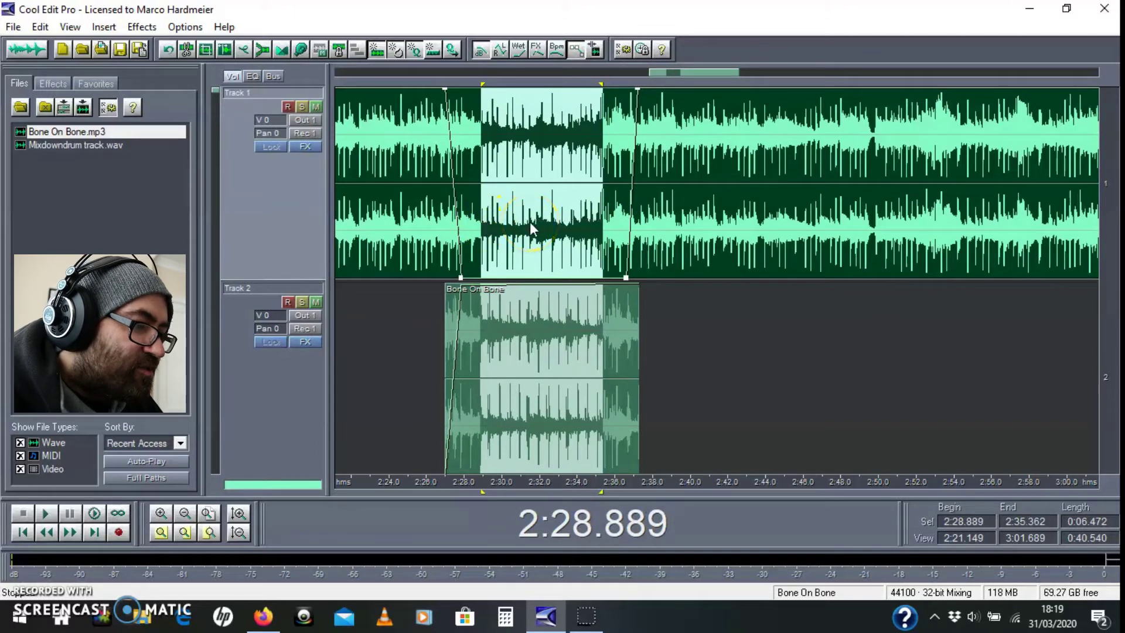
Delete Track 1's selected 2:28.9–2:35.4 stretch and place the cursor inside the new gap
key("Delete")
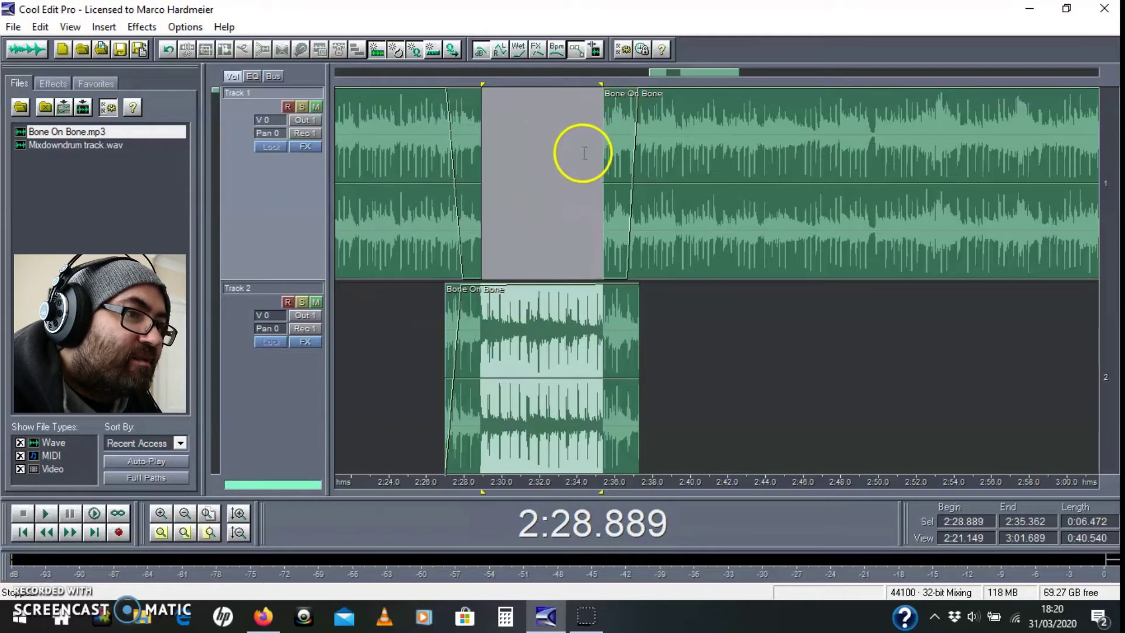
left_click(594, 177)
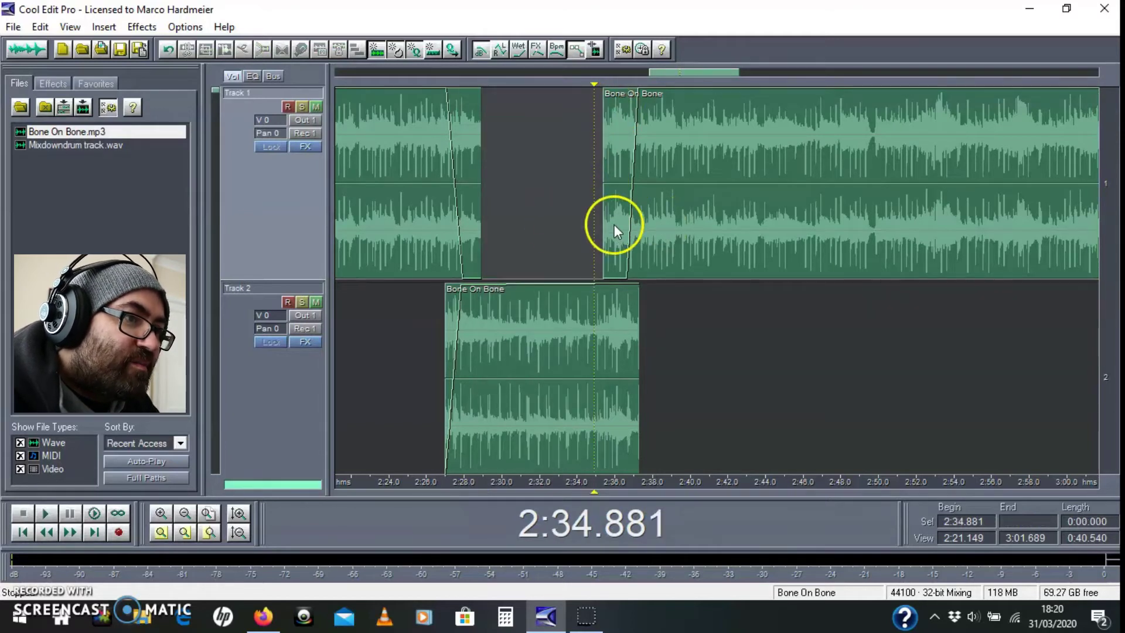
Zoom in, move Track 1's later clip slightly earlier, and play the join from 2:34.6
scroll(595, 220, "up", 5)
scroll(679, 230, "up", 2)
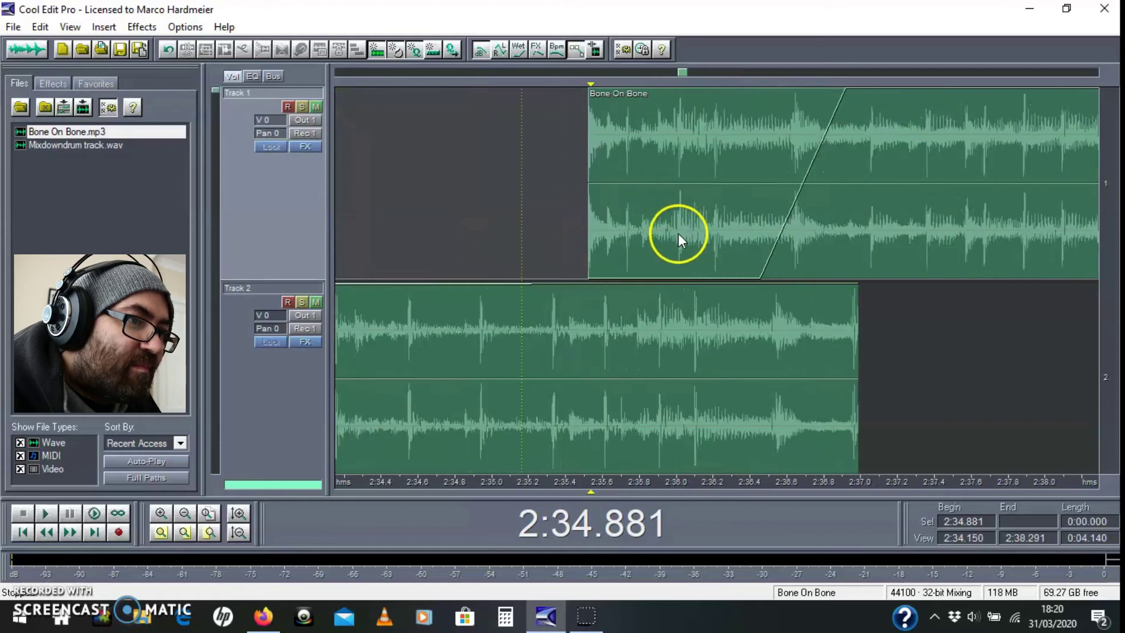
left_click_drag(850, 248, 824, 248)
left_click(824, 249)
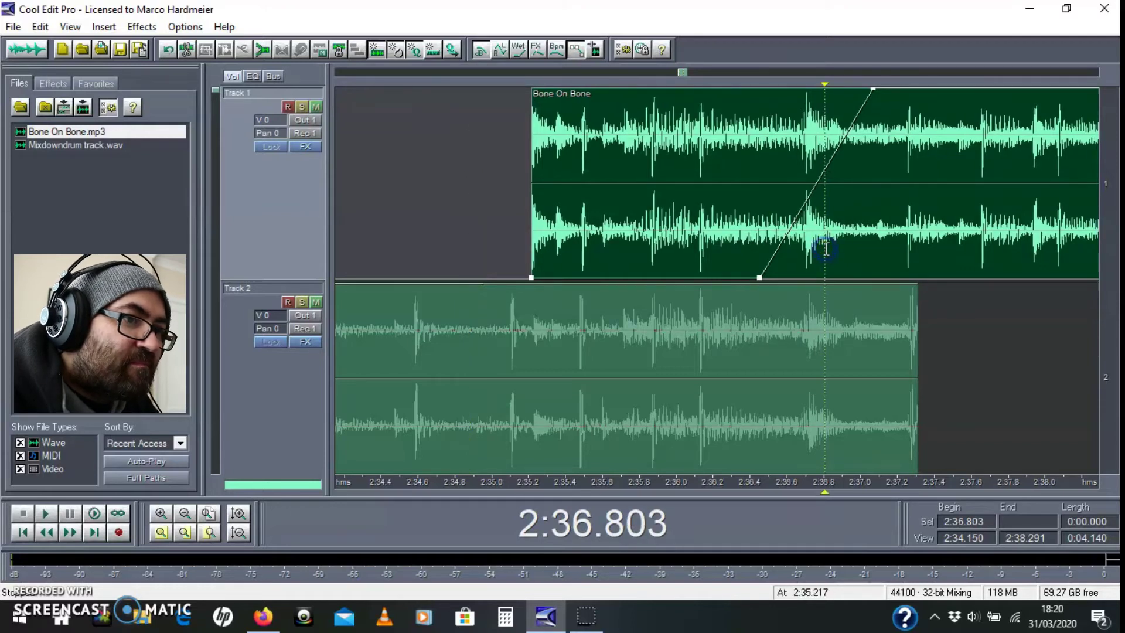
left_click(422, 186)
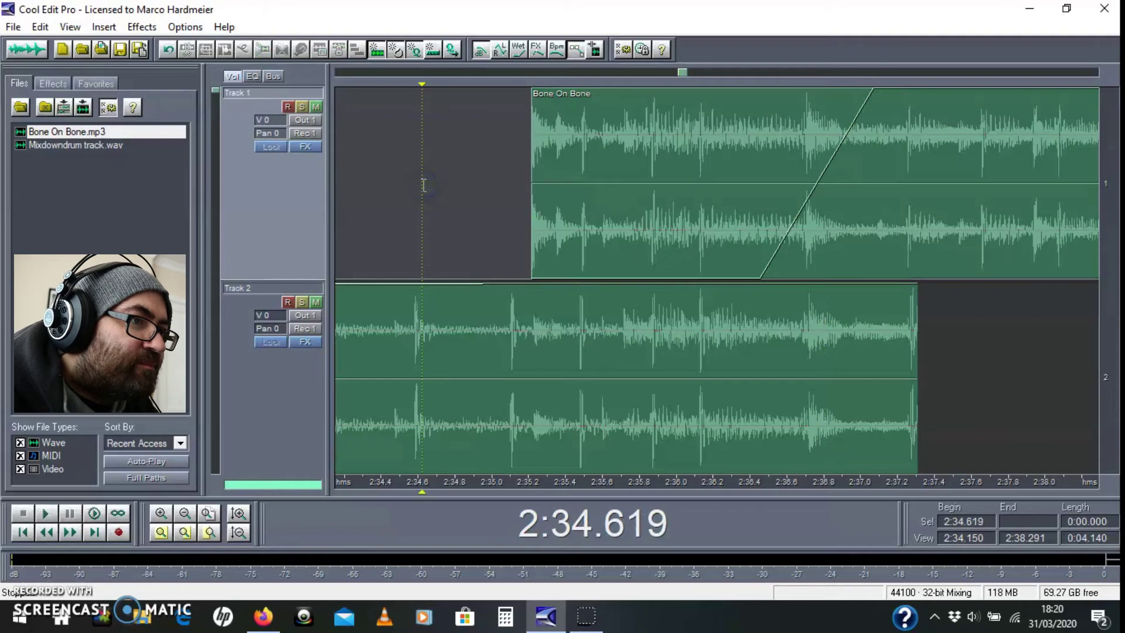
key("space")
key("space")
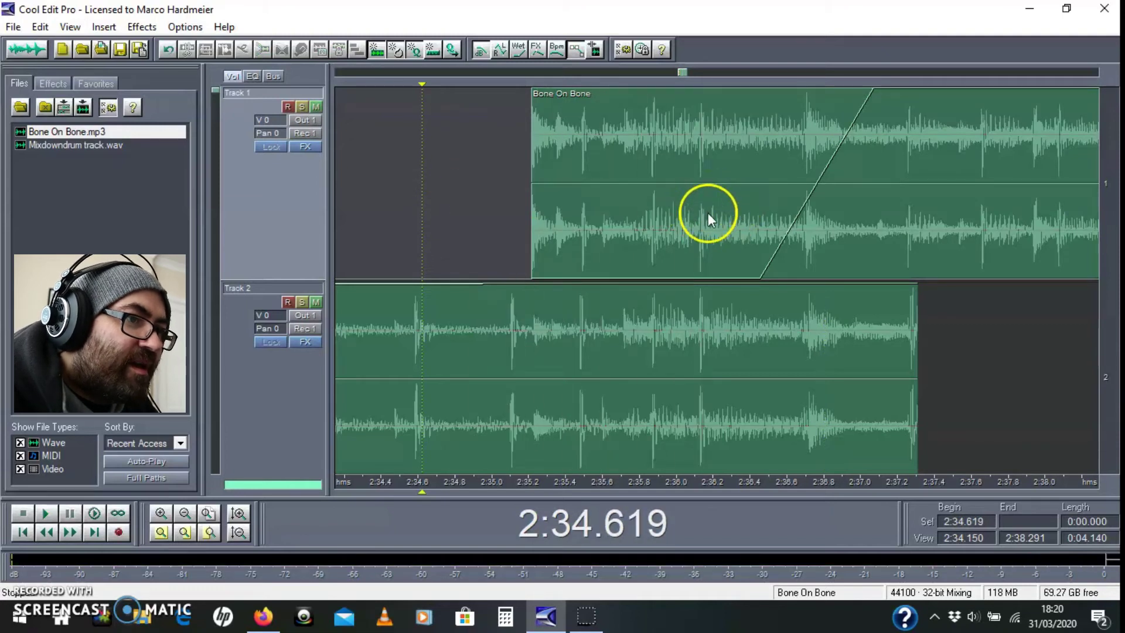
Shorten Track 1's fade-in to start near 2:35.7 and reach full volume sooner, then play from 2:35.0
left_click(700, 217)
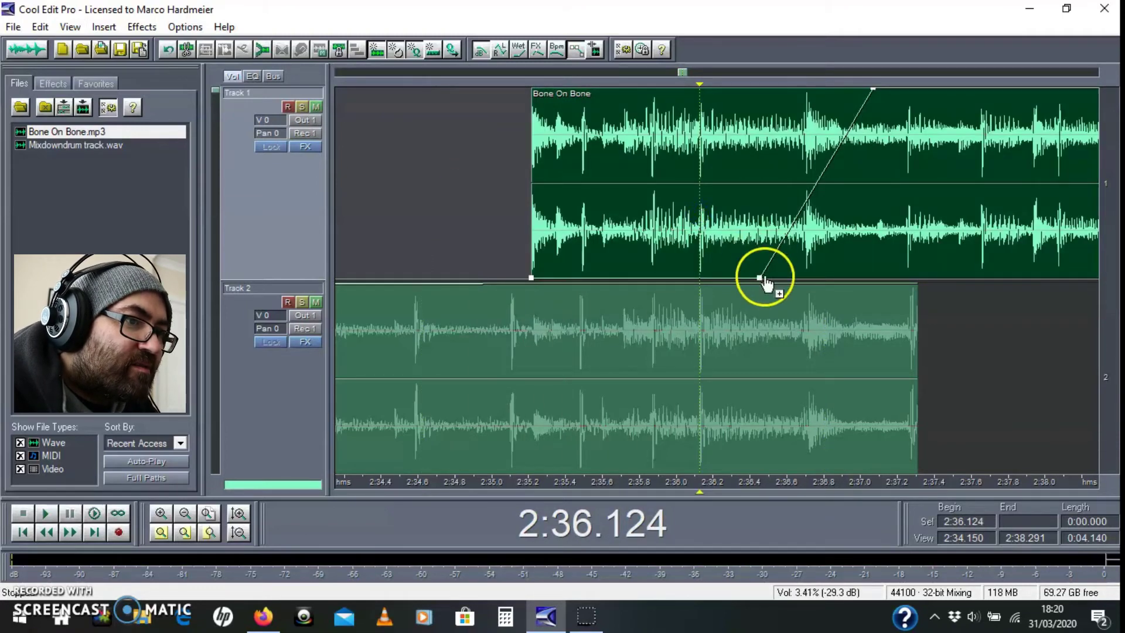
left_click_drag(765, 280, 581, 286)
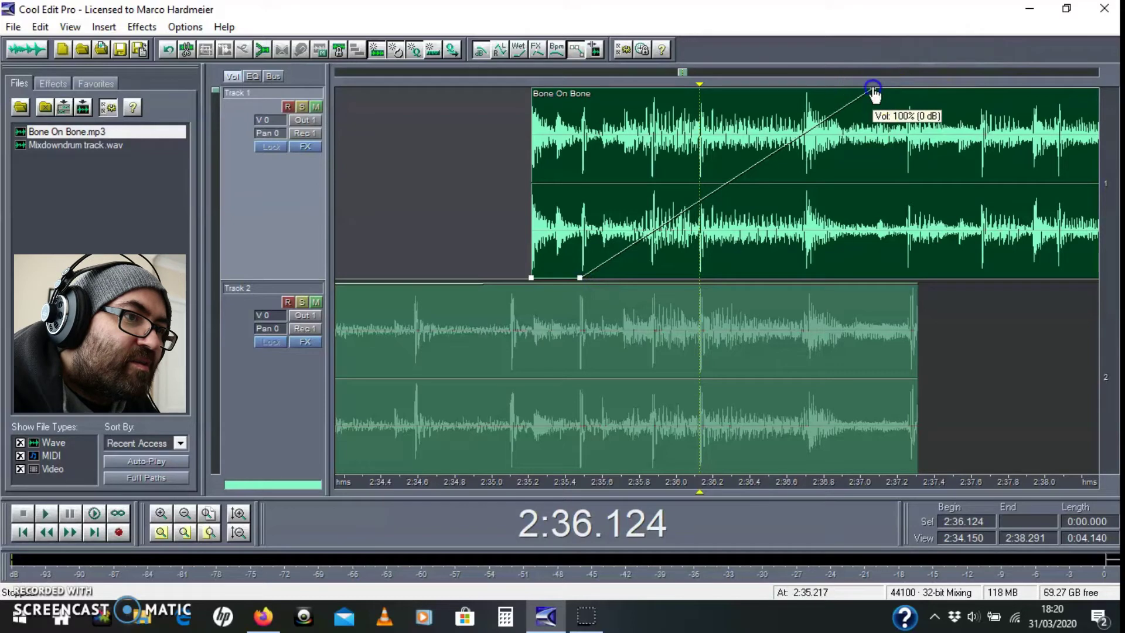
left_click_drag(873, 91, 697, 90)
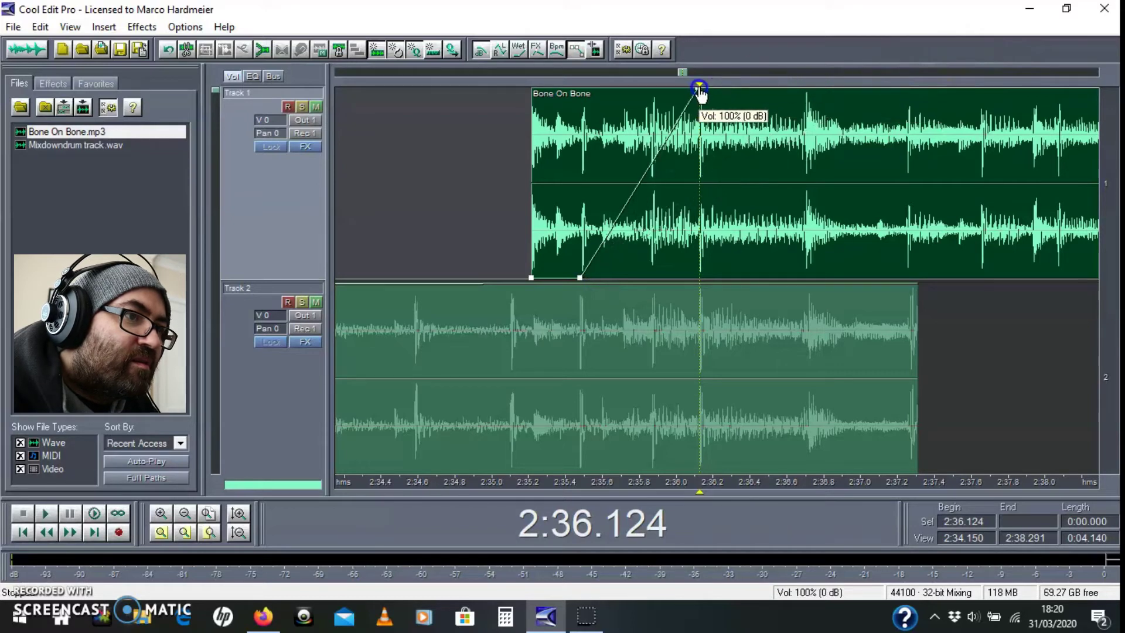
left_click(485, 163)
key("space")
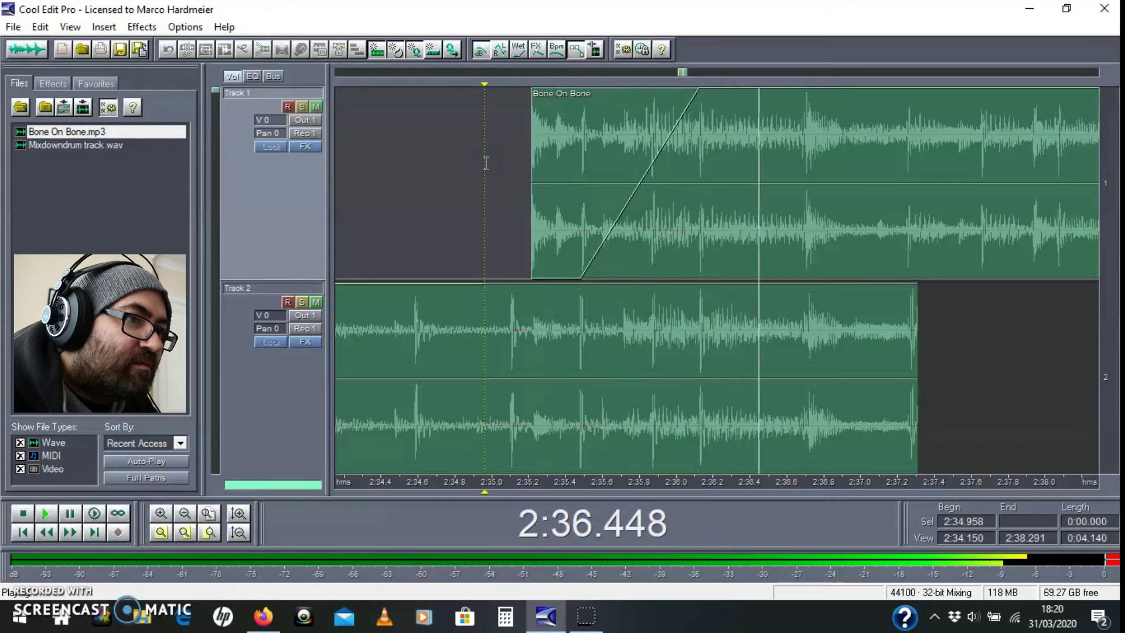
Give Track 2's clip a full-volume point at 2:35.5 fading to silence near 2:36.1
key("space")
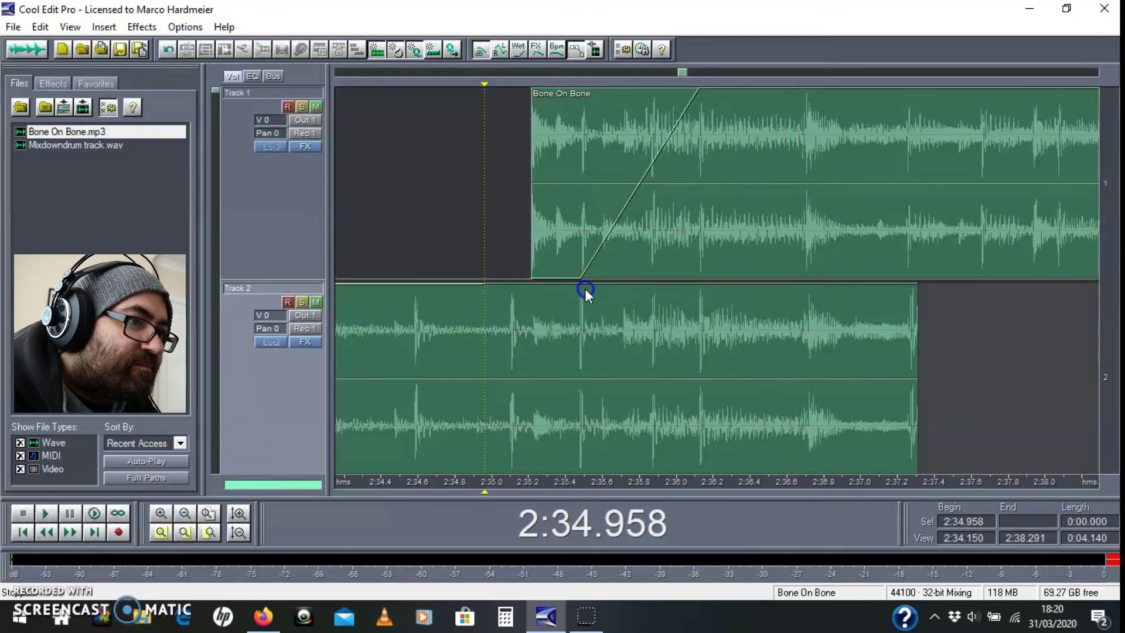
left_click(583, 287)
left_click(582, 285)
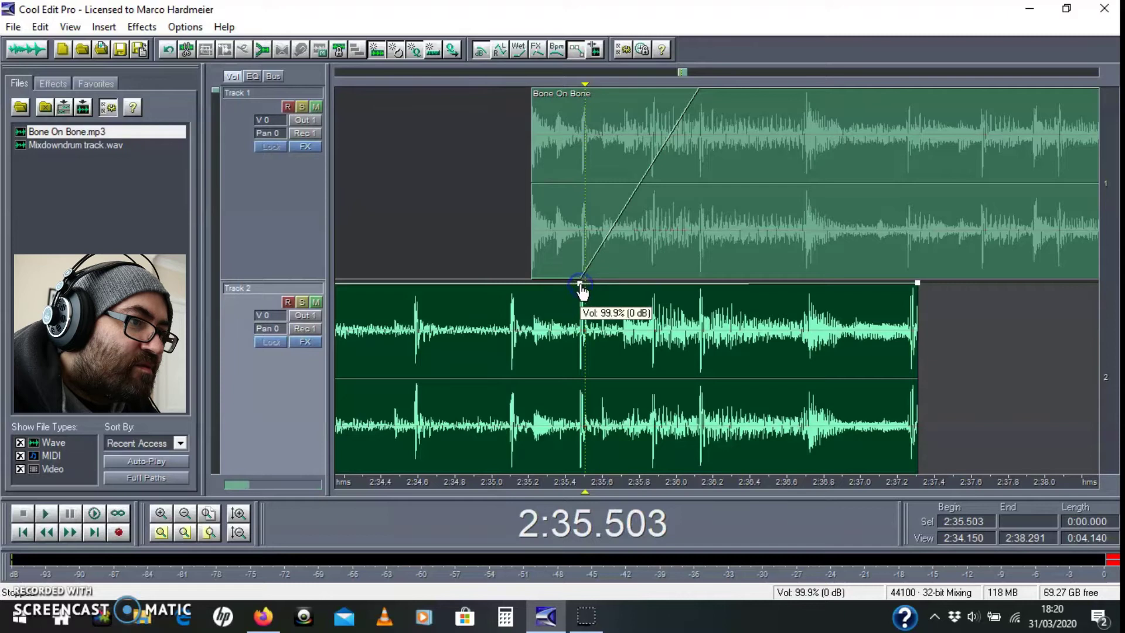
left_click_drag(582, 290, 581, 282)
left_click_drag(919, 284, 904, 511)
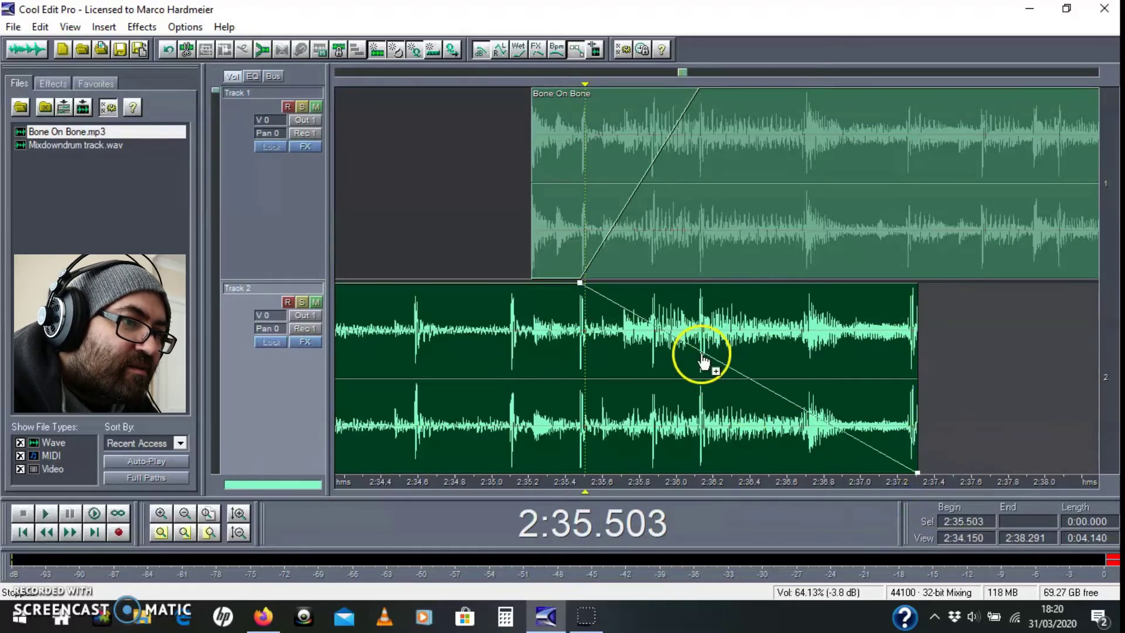
left_click_drag(703, 360, 698, 479)
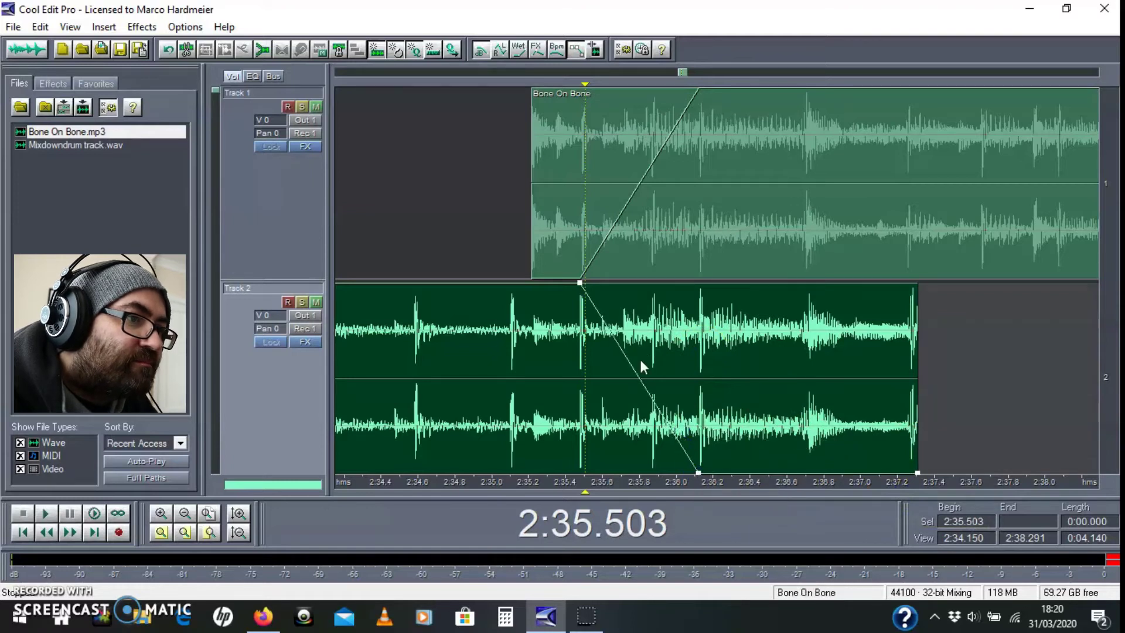
Audition the new crossfade from 2:35.0 and again from 2:34.7
left_click(496, 147)
key("space")
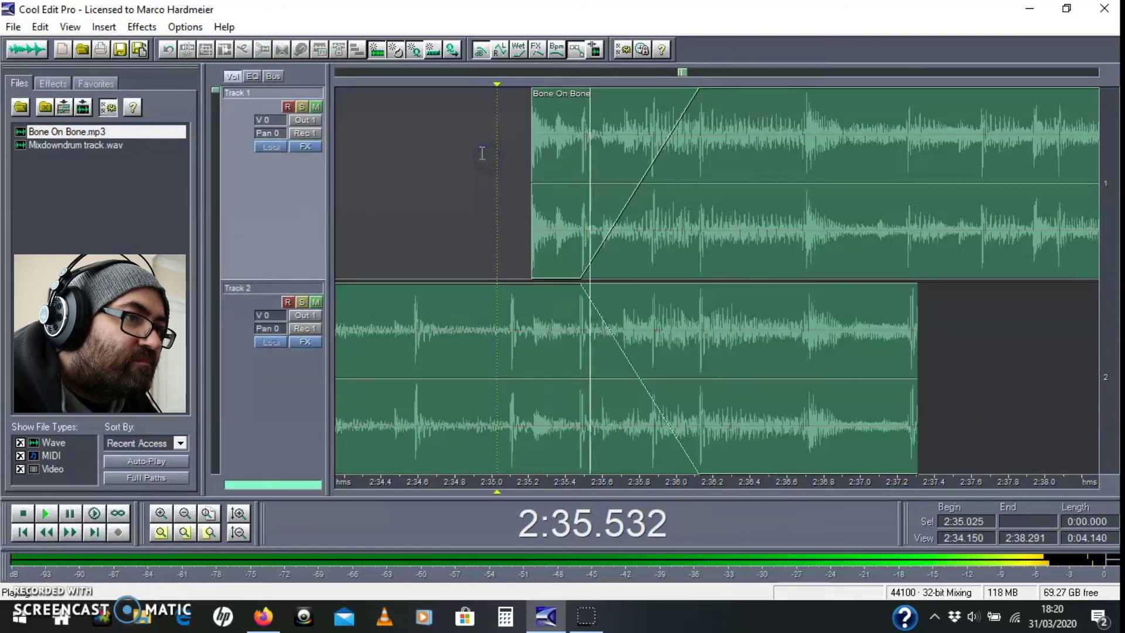
key("space")
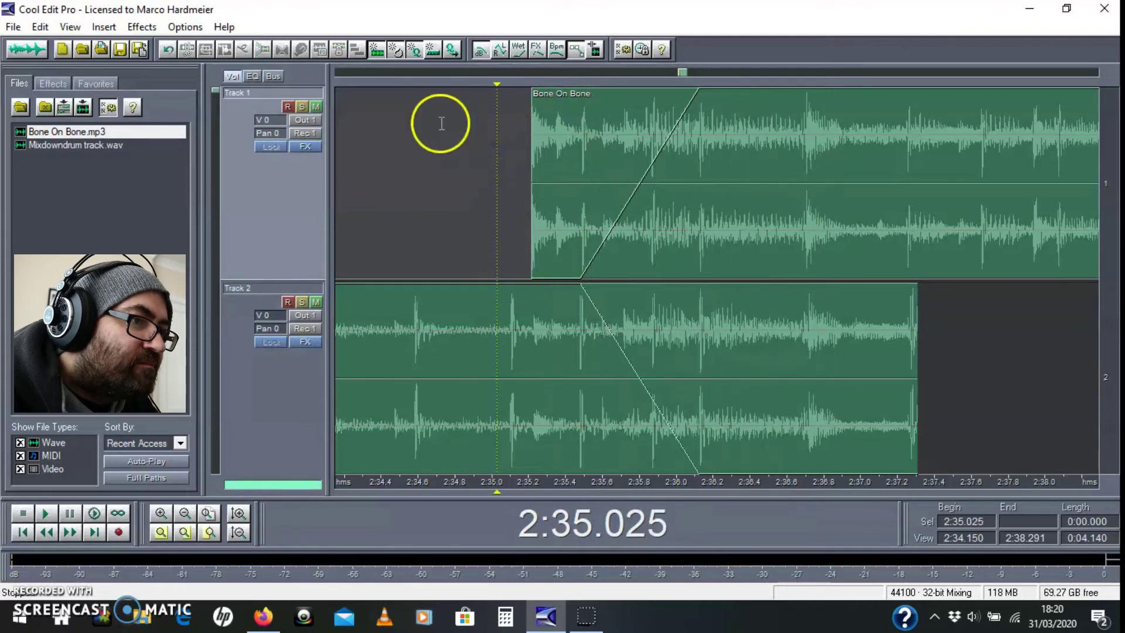
left_click(441, 123)
key("space")
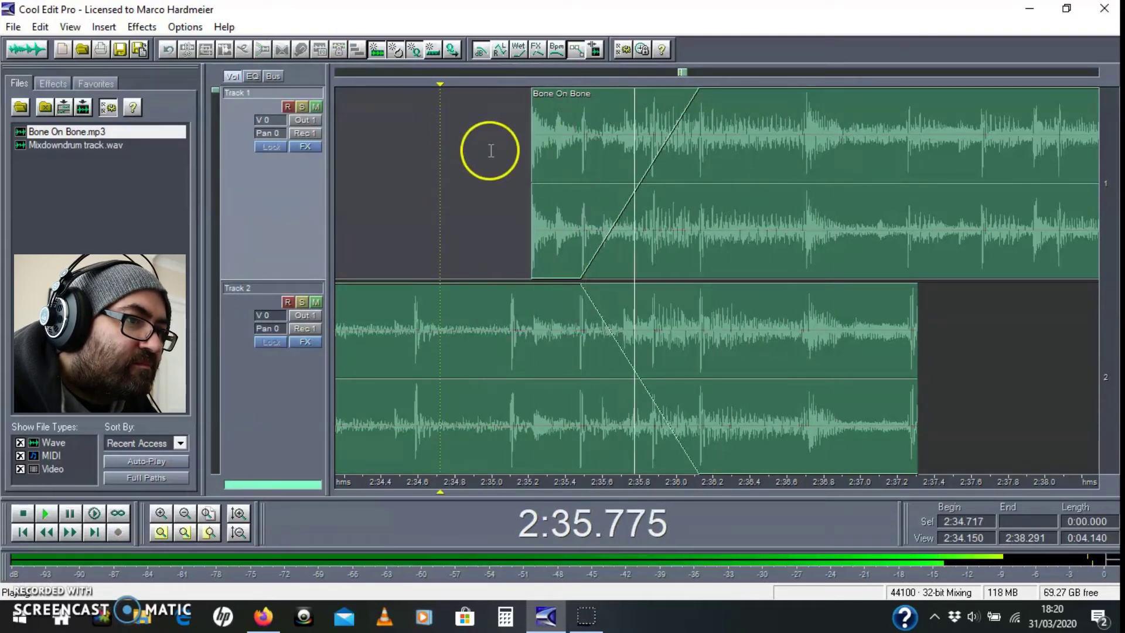
key("space")
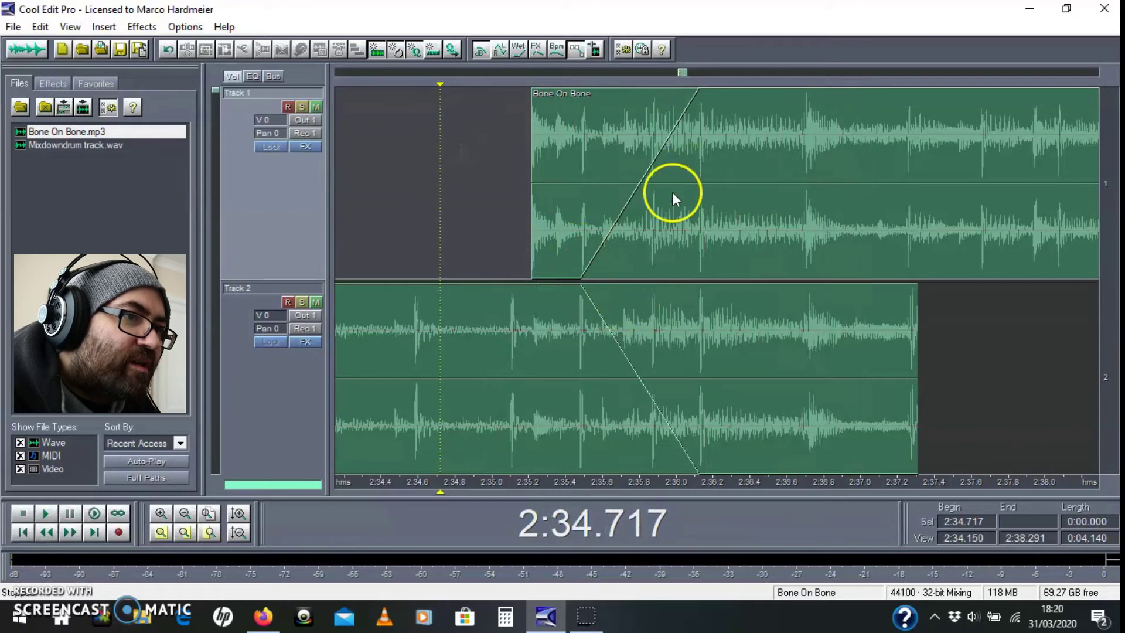
Move Track 1's fade-in to run from about 2:36.1 to full volume at 2:36.7
left_click(666, 202)
left_click_drag(702, 95, 809, 95)
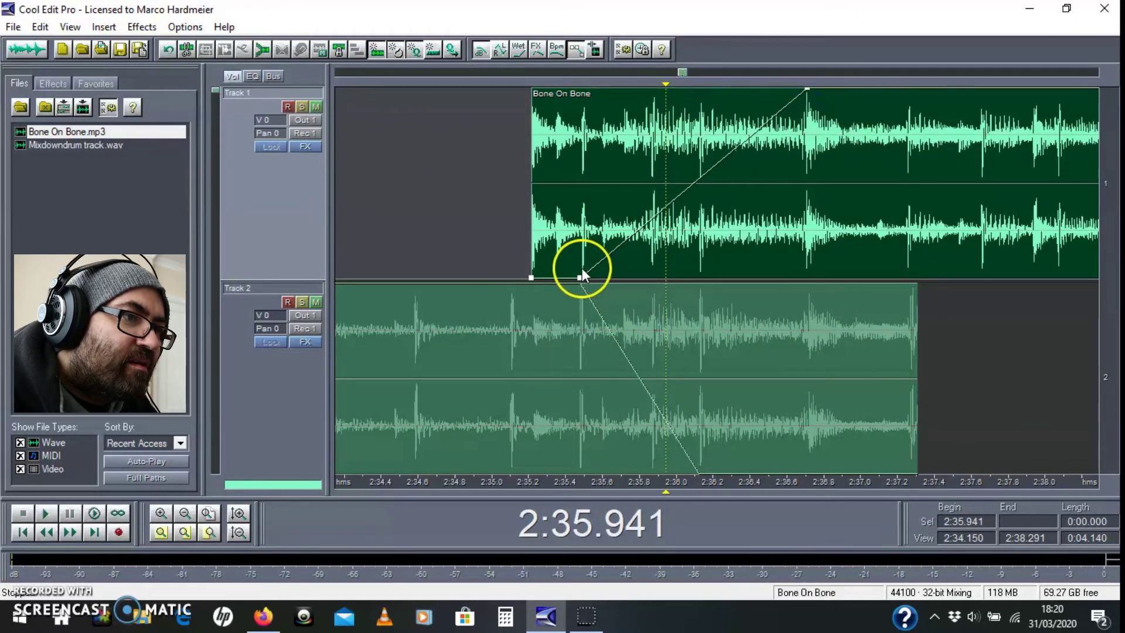
left_click_drag(580, 271, 700, 287)
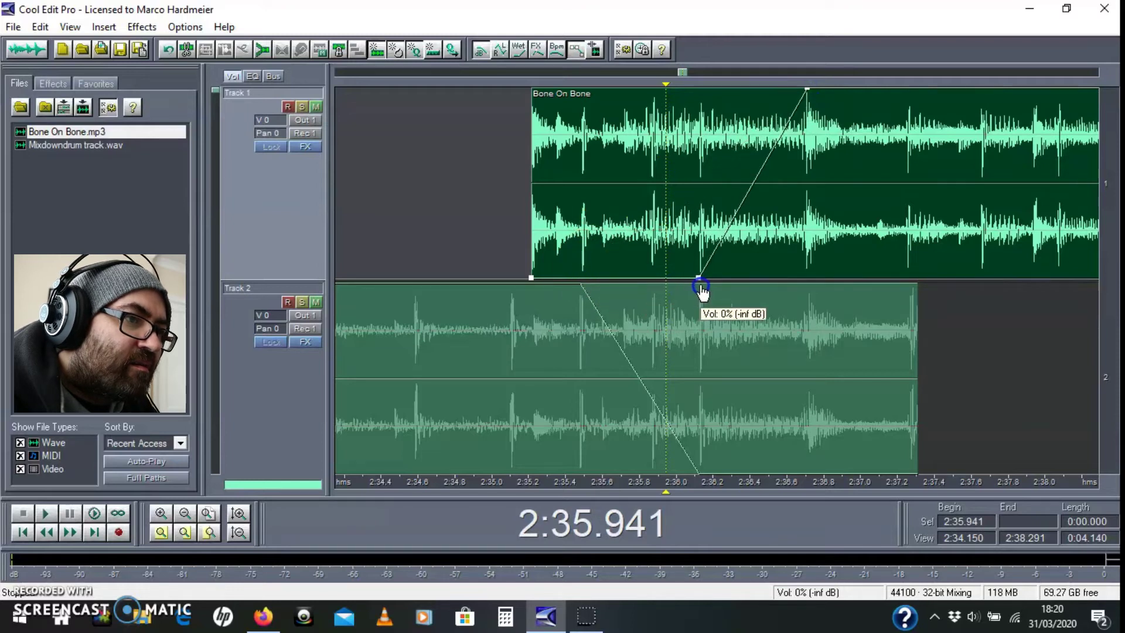
Make Track 2's fade-out start with Track 1's fade-in and end near 2:36.8, then audition it
left_click(579, 284)
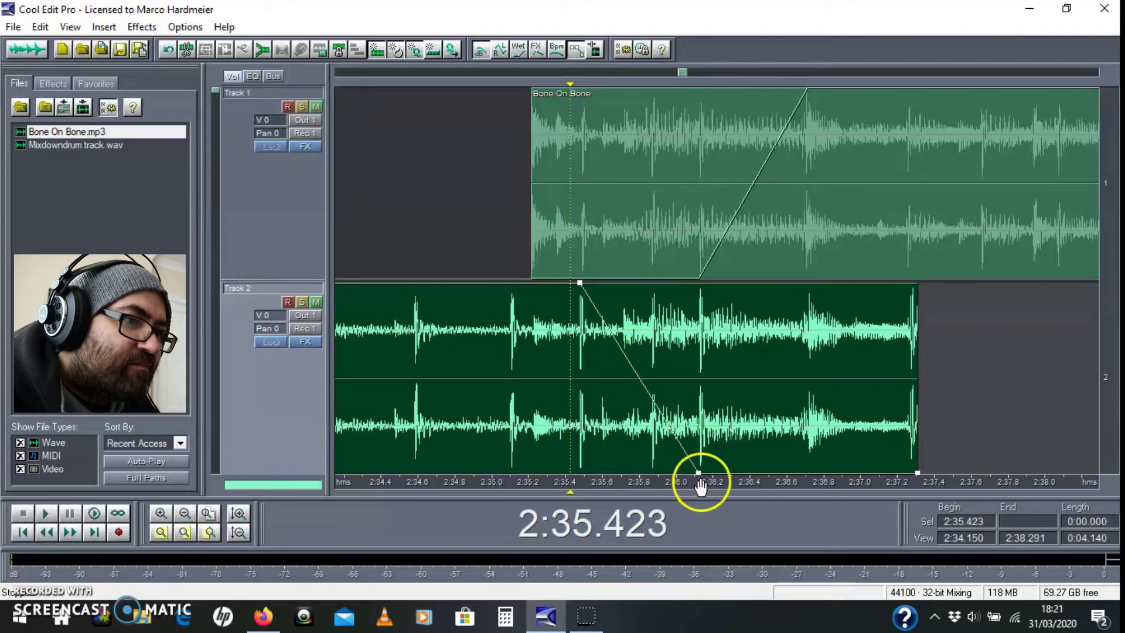
left_click_drag(699, 477, 814, 495)
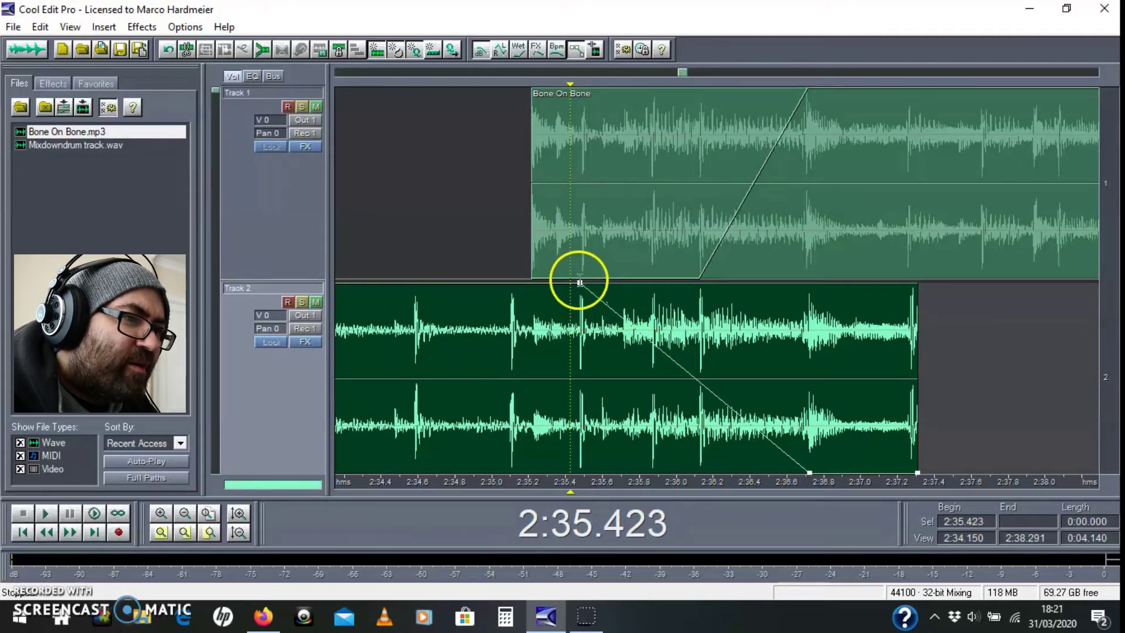
left_click_drag(579, 283, 700, 287)
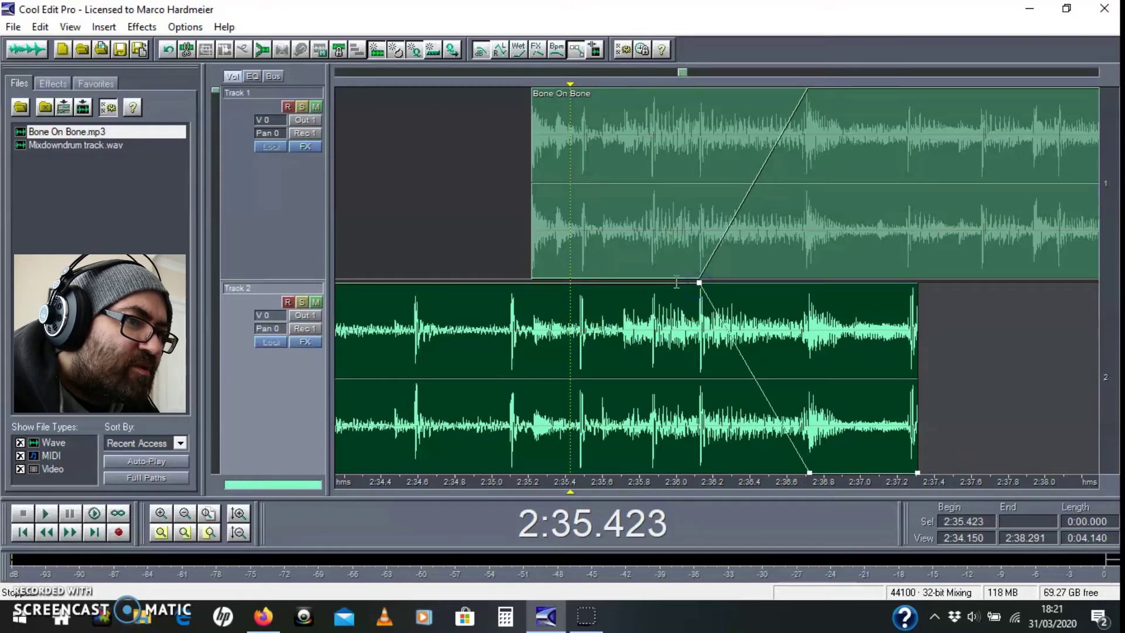
left_click(442, 176)
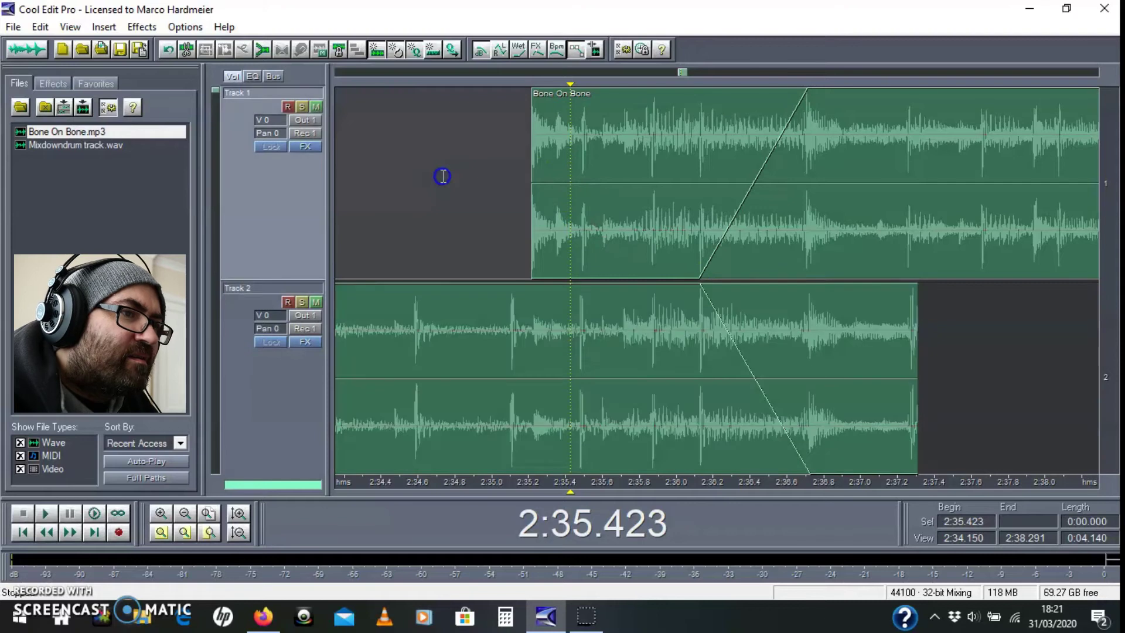
key("space")
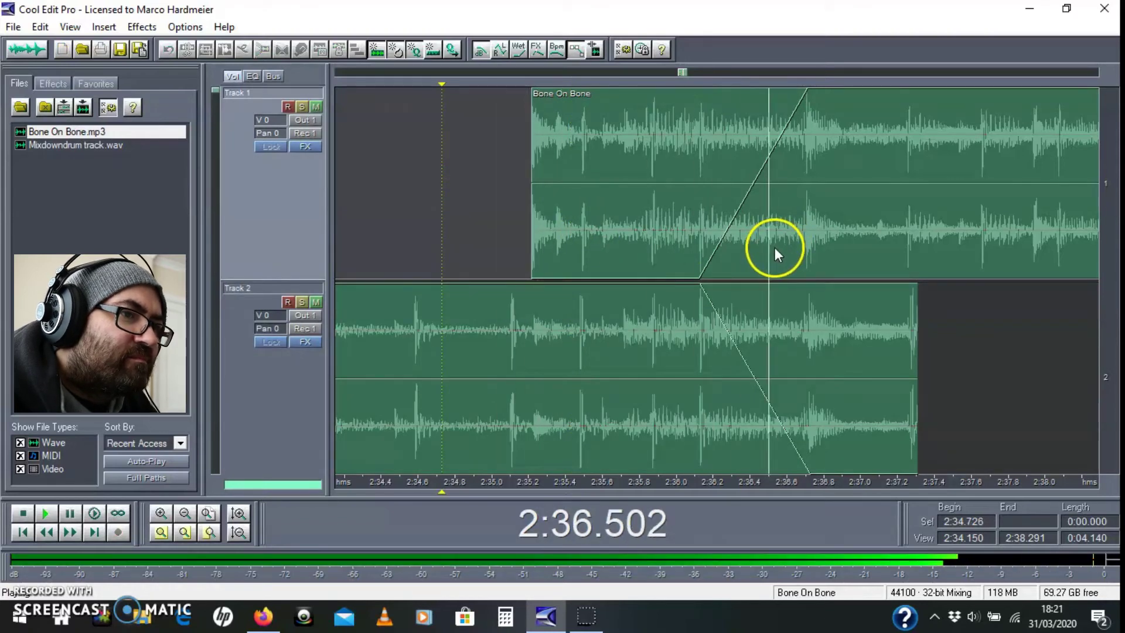
key("space")
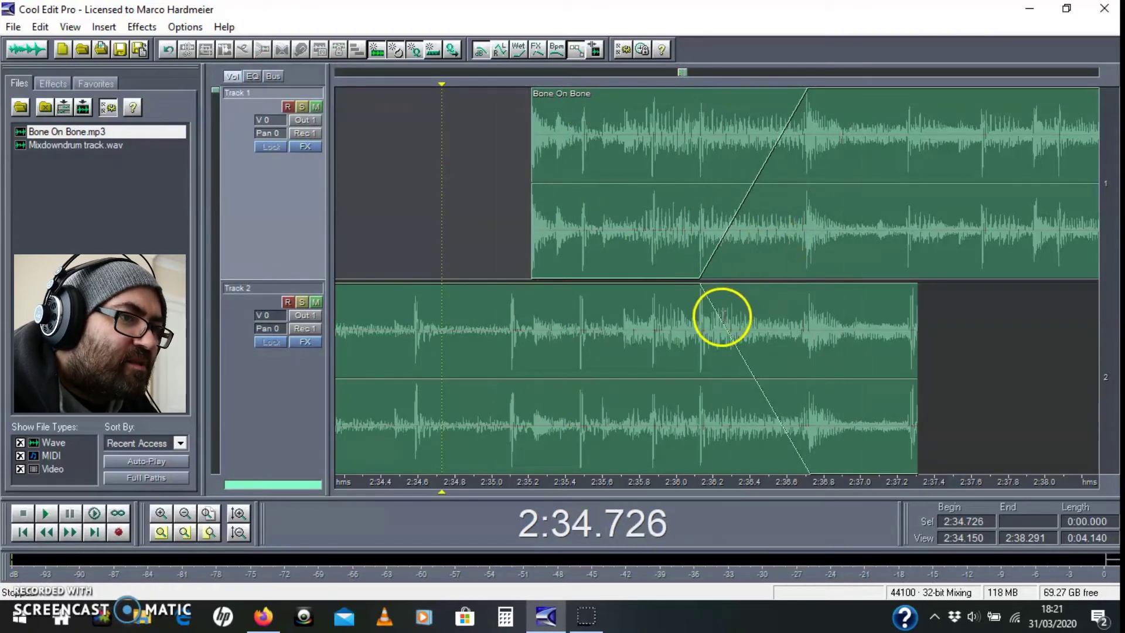
Select Track 2's clip and replay the current crossfade
left_click(697, 294)
left_click(479, 213)
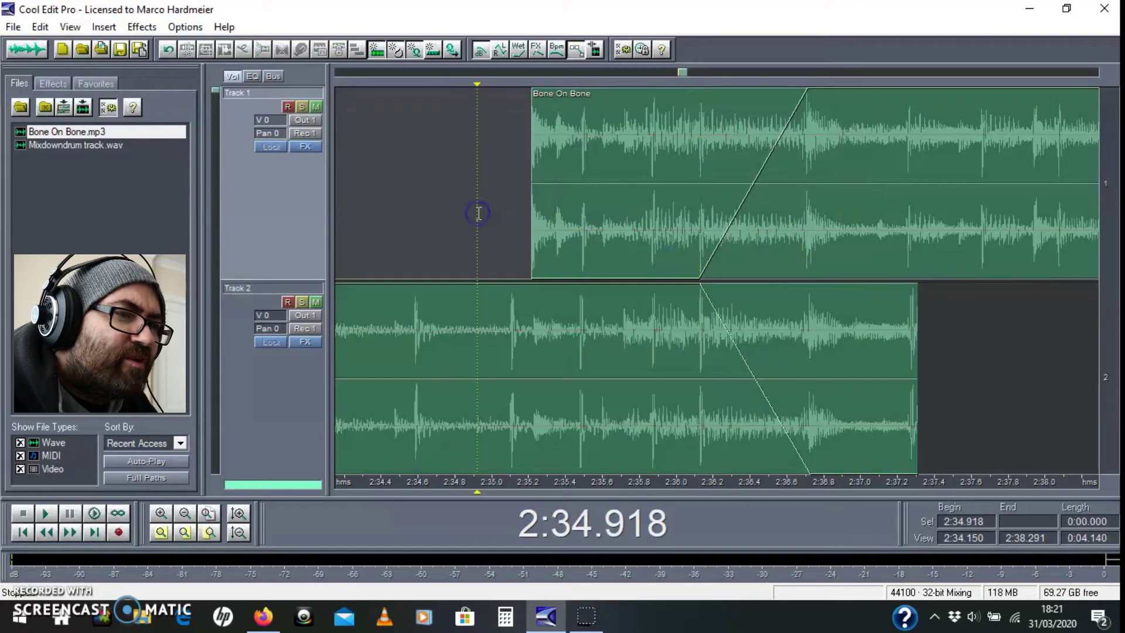
key("space")
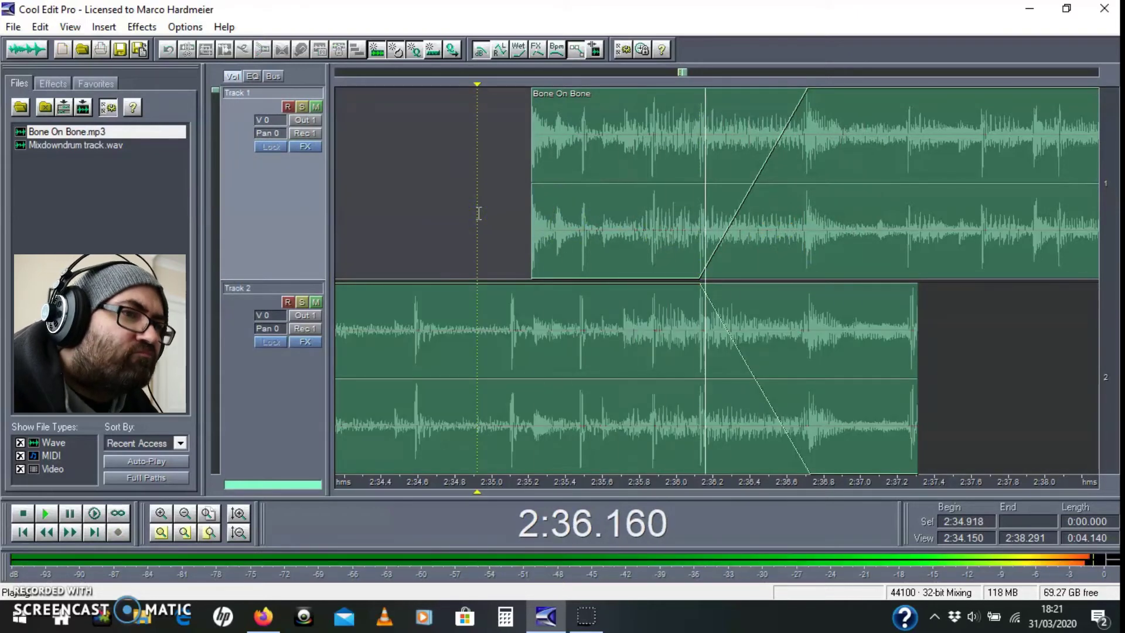
key("space")
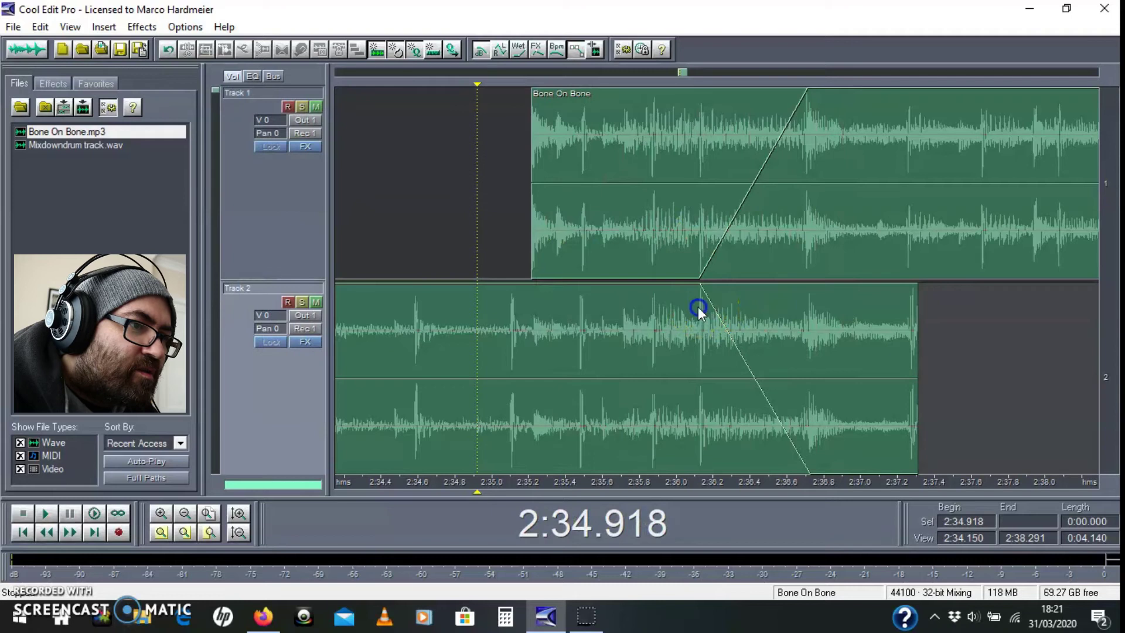
Start Track 1's fade-in slightly earlier, rising quickly to about 82.5%, and preview it
left_click(698, 307)
mouse_move(700, 284)
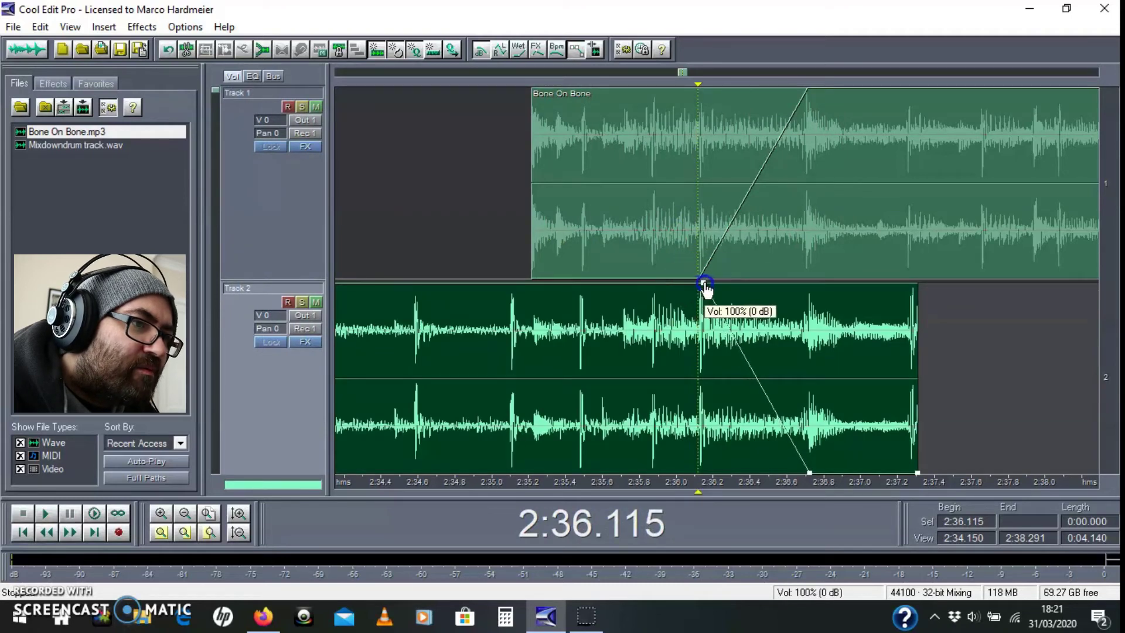
left_click(705, 268)
mouse_move(697, 284)
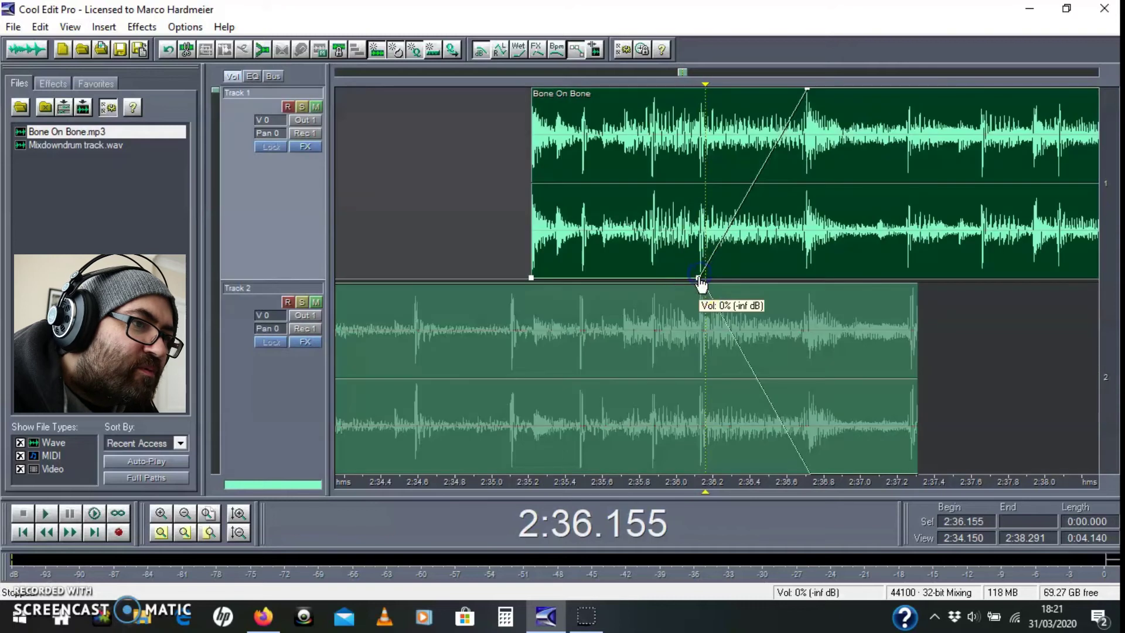
left_click_drag(689, 285, 678, 288)
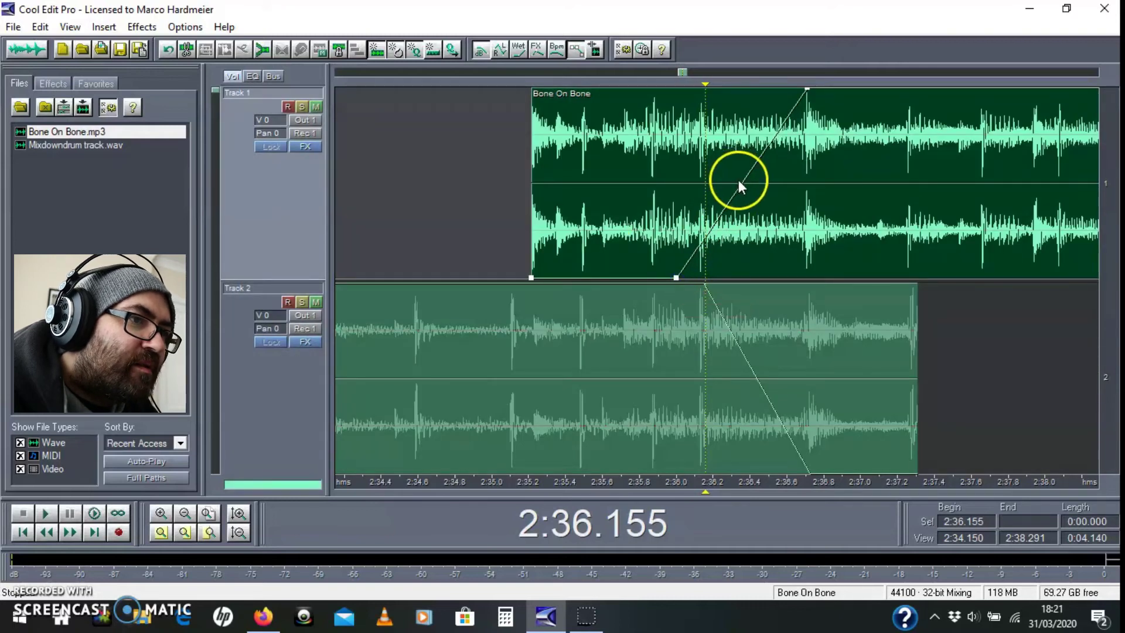
left_click_drag(741, 181, 723, 135)
left_click(468, 156)
key("space")
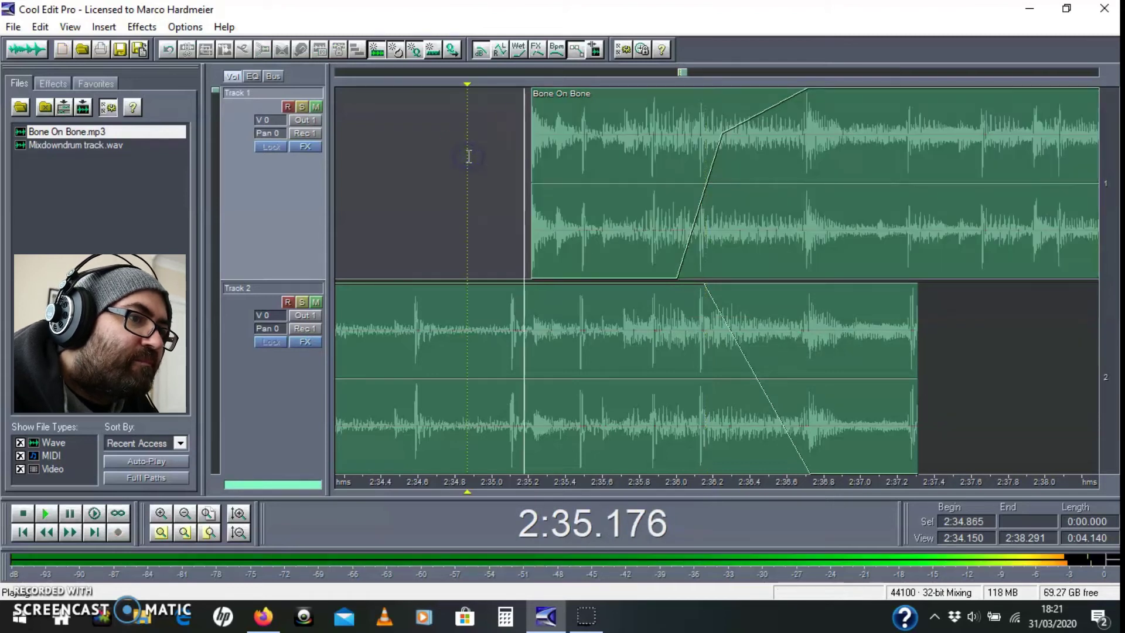
key("space")
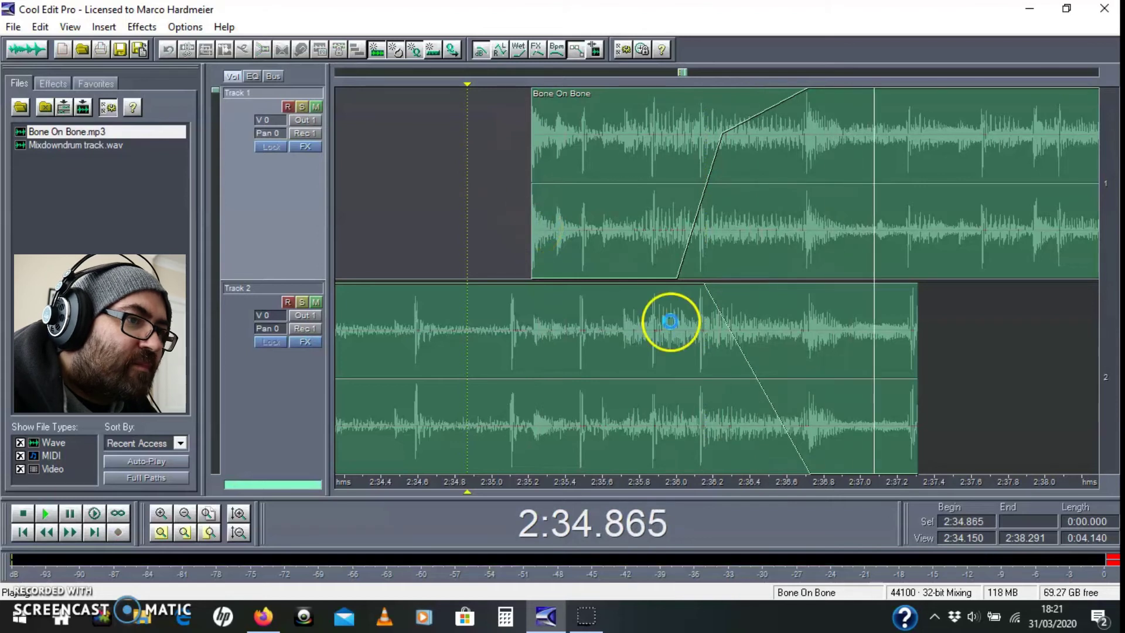
Start Track 2's fade-out slightly earlier with a dip to 36.5%, and preview it
left_click(703, 283)
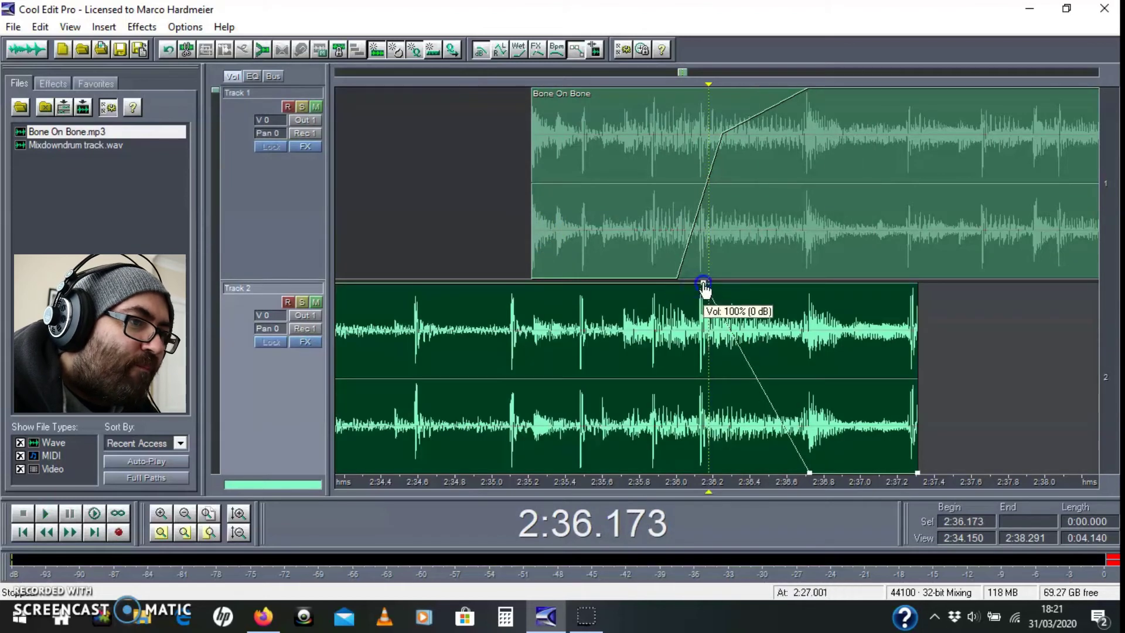
left_click_drag(705, 287, 691, 287)
left_click_drag(720, 336, 723, 408)
left_click(463, 210)
key("space")
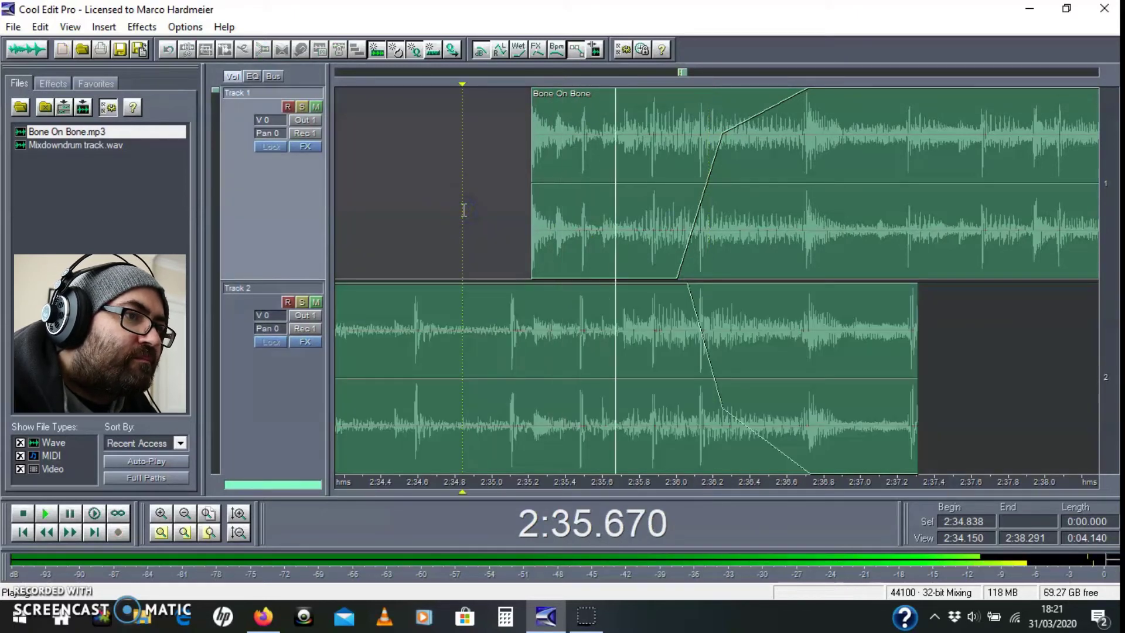
key("space")
Remove the middle point so Track 2 fades out in a straight line, then replay twice
left_click(651, 333)
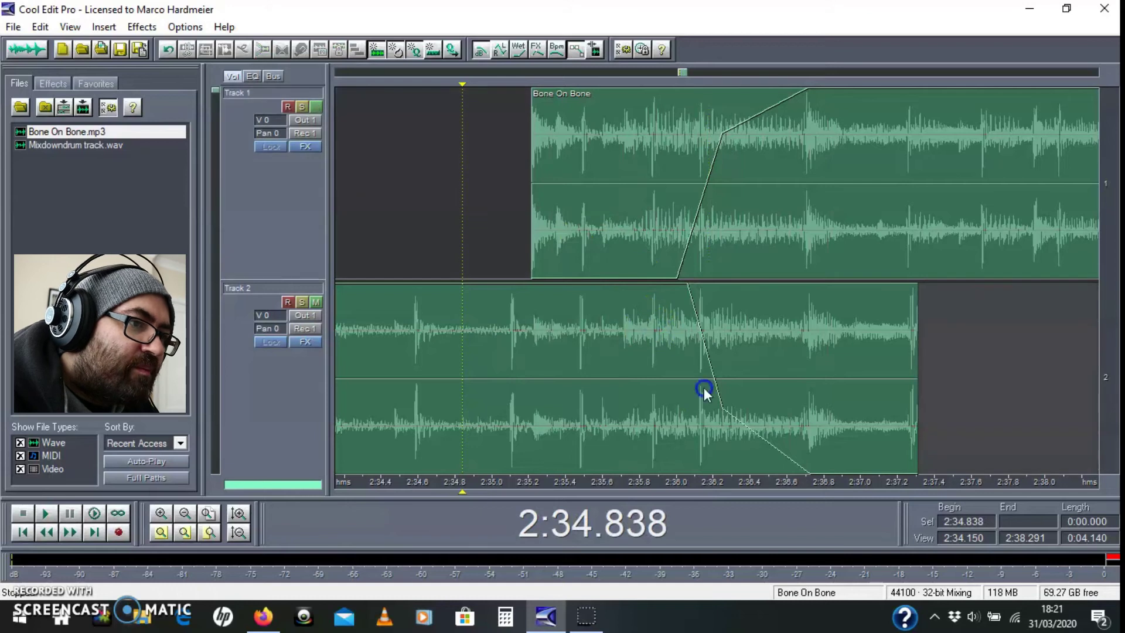
left_click_drag(721, 419, 710, 414)
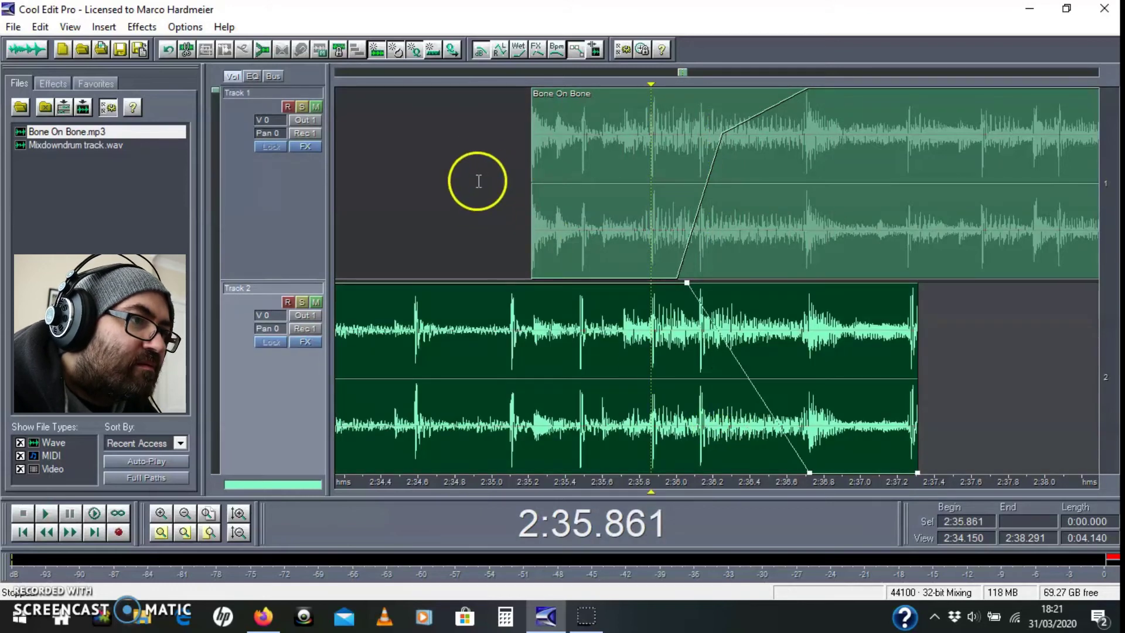
left_click(501, 211)
key("space")
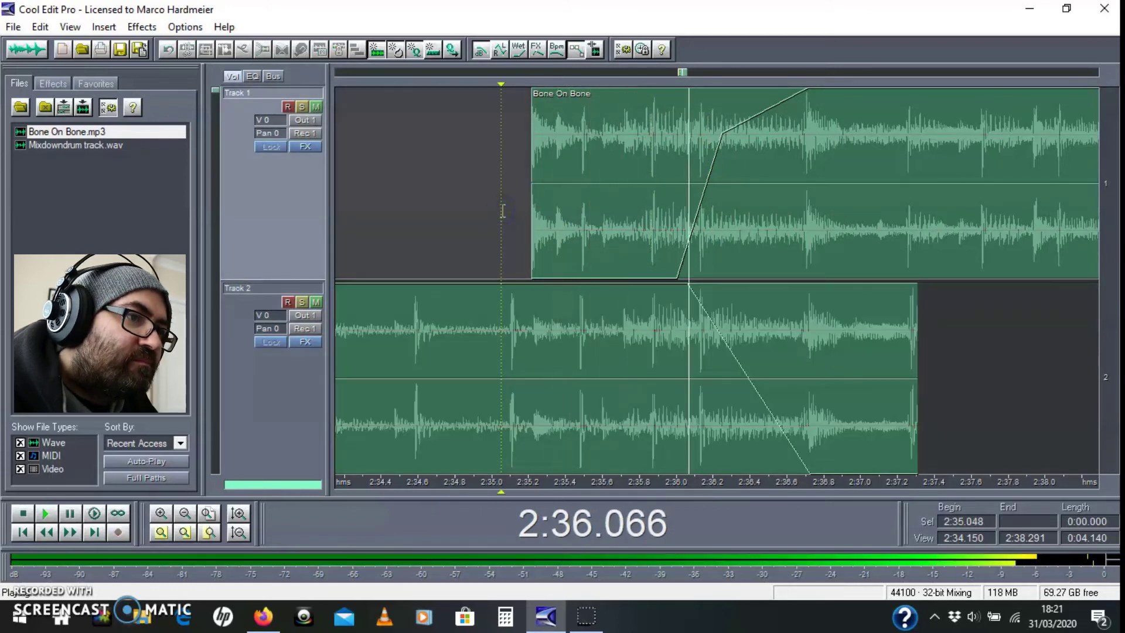
key("space")
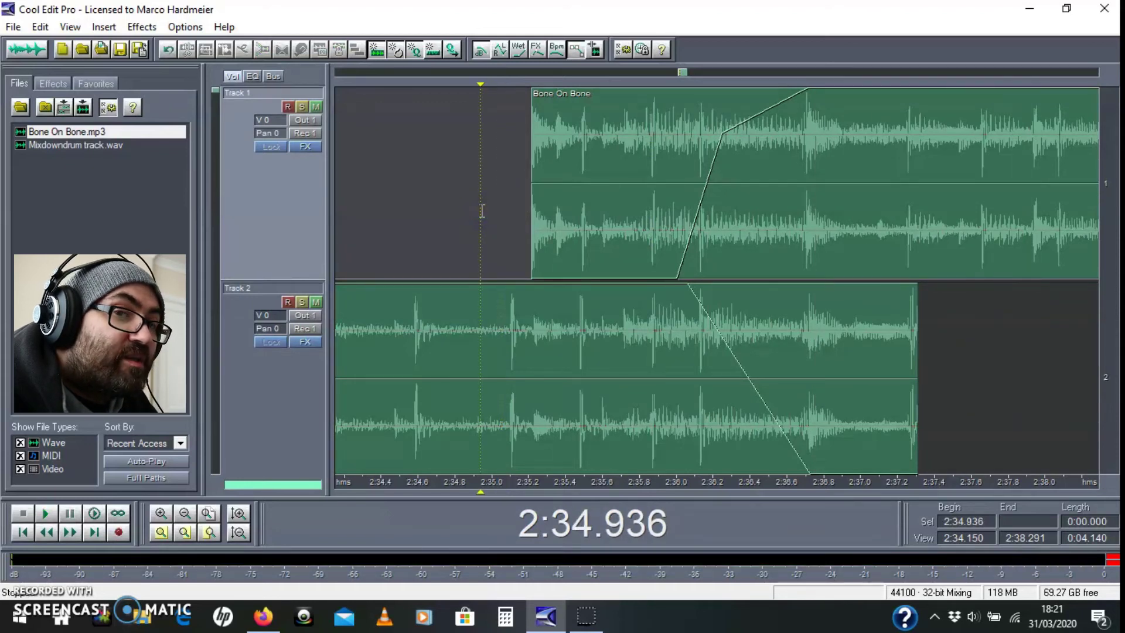
key("space")
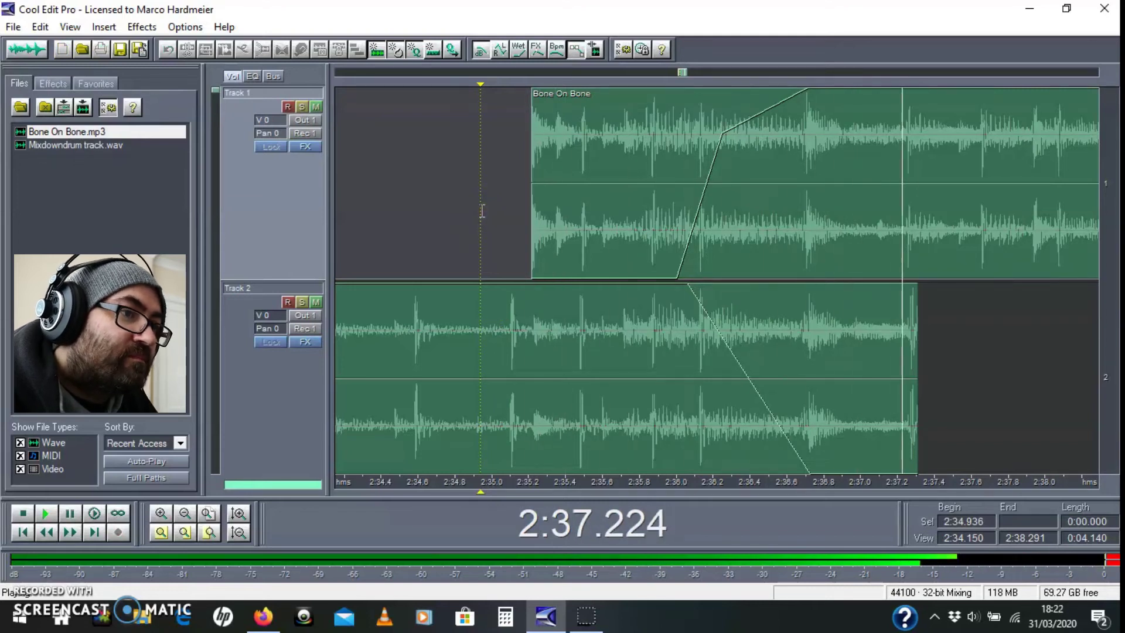
key("space")
Zoom out, scroll toward the song's start, and play from around 0:53
scroll(526, 240, "down", 2)
scroll(526, 240, "down", 5)
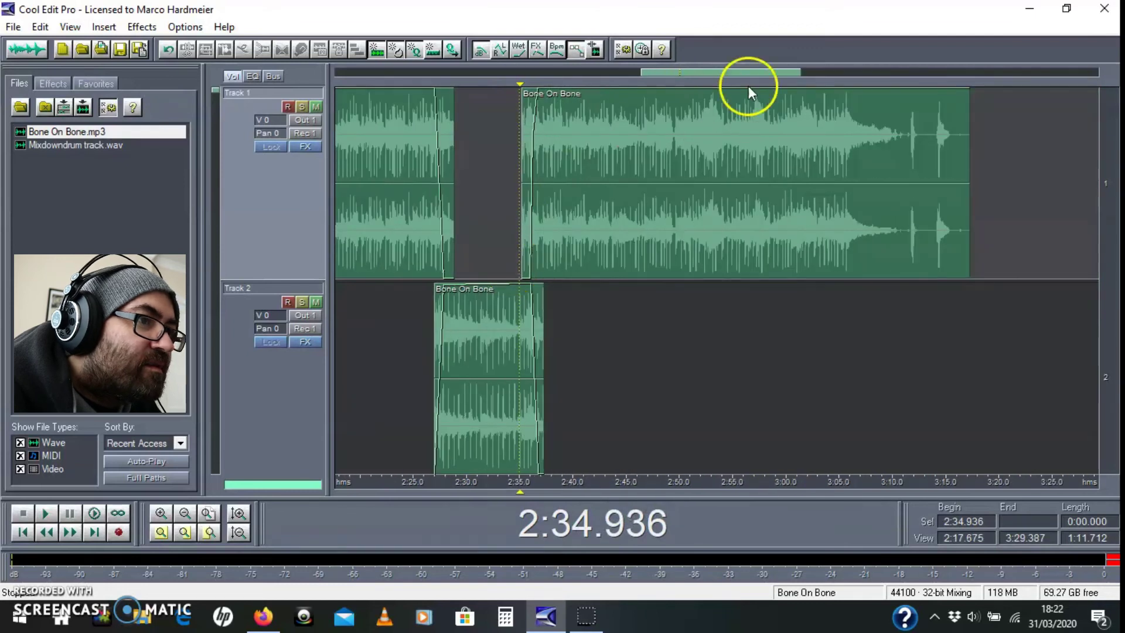
left_click_drag(716, 77, 484, 90)
left_click(550, 297)
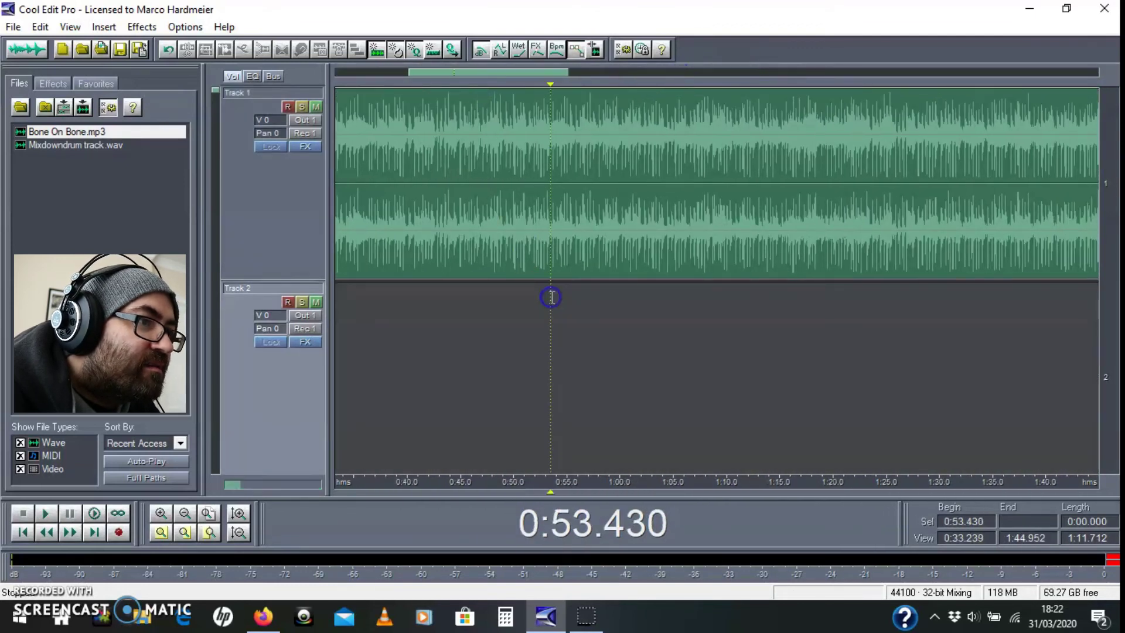
key("space")
key("space")
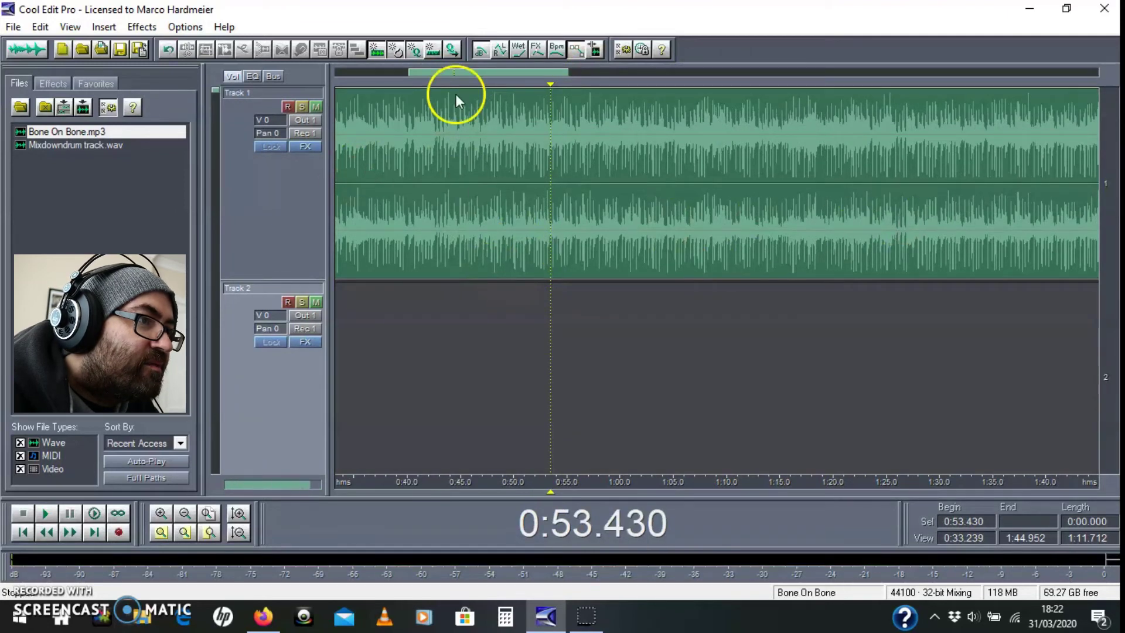
Scroll to the song's opening and play it from 0:15.679
left_click_drag(455, 87, 386, 85)
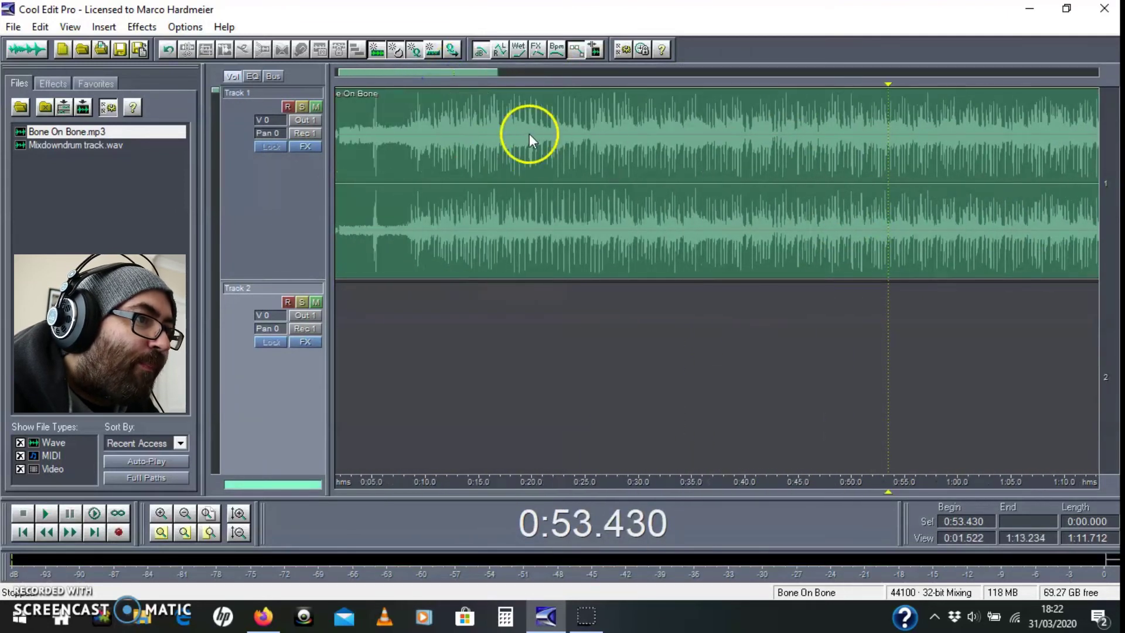
left_click(529, 134)
key("space")
key("space")
left_click(486, 131)
key("space")
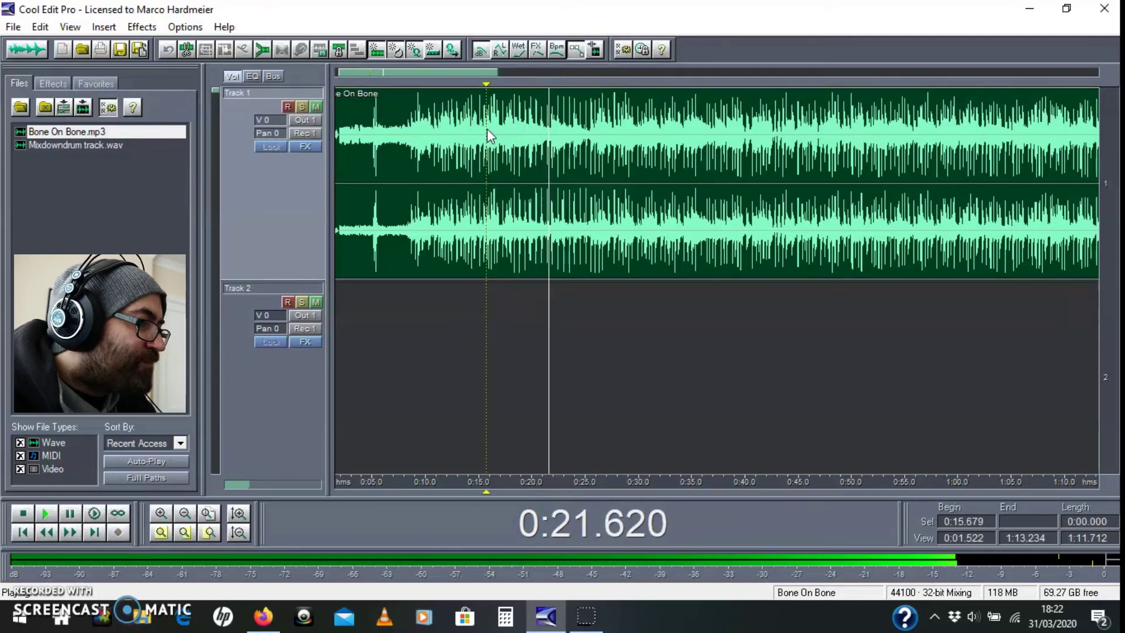
left_click(497, 124)
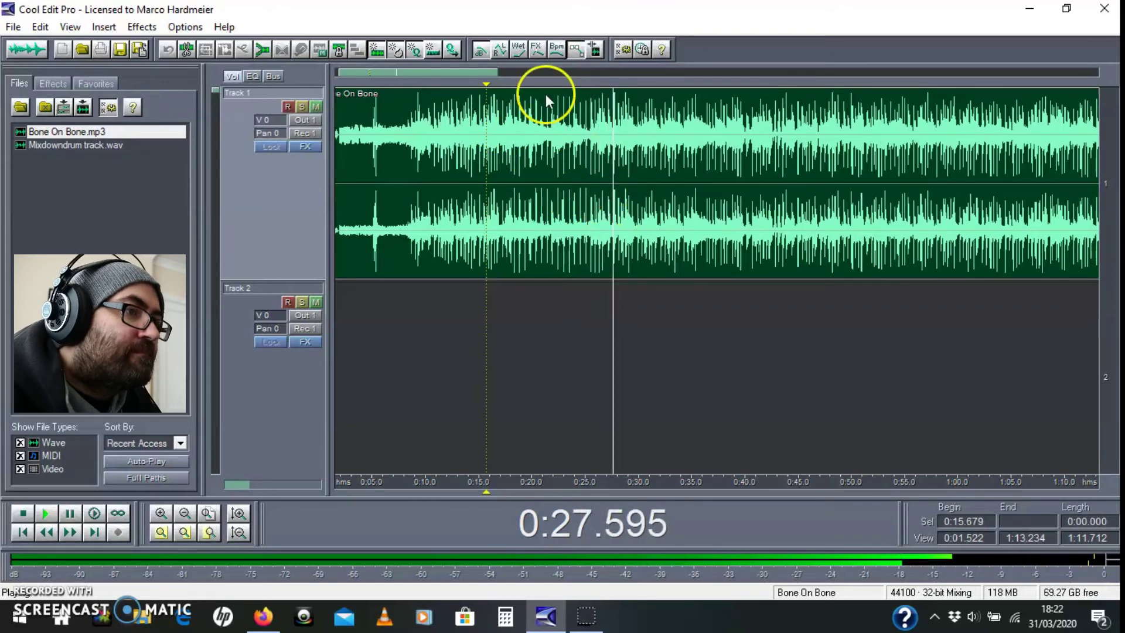
left_click_drag(471, 75, 736, 75)
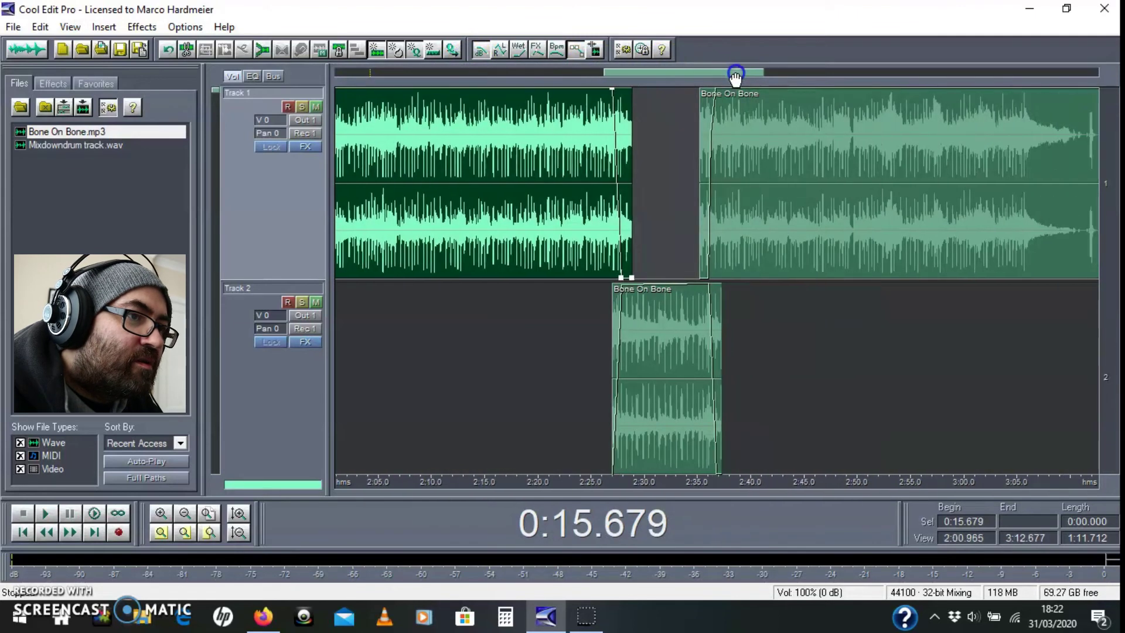
left_click(588, 374)
key("space")
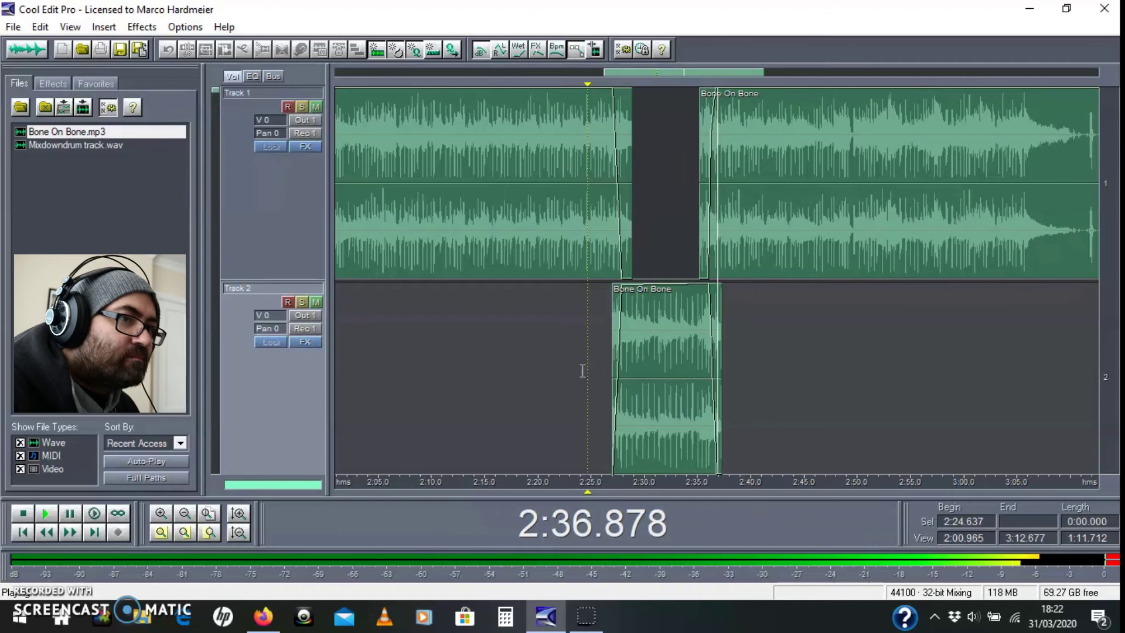
left_click(549, 237)
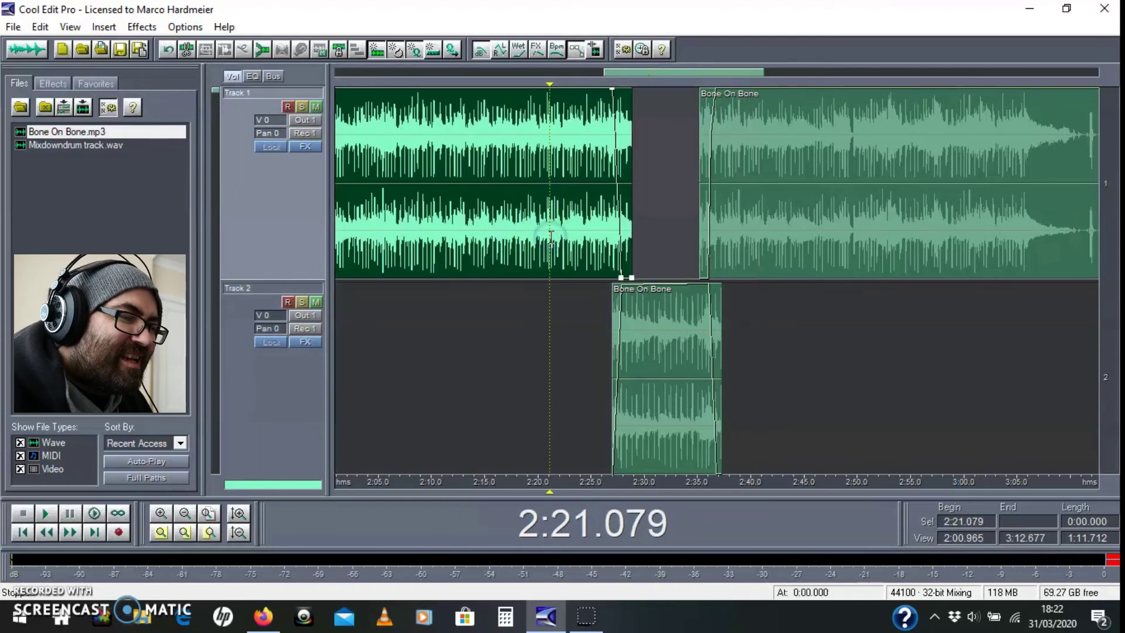
key("space")
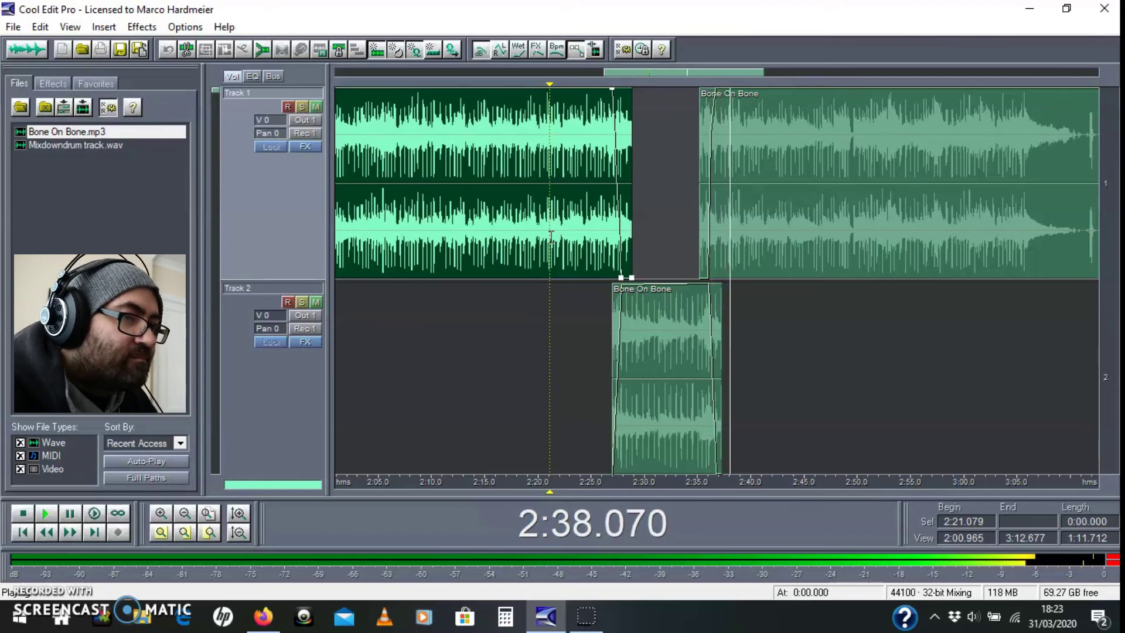
key("space")
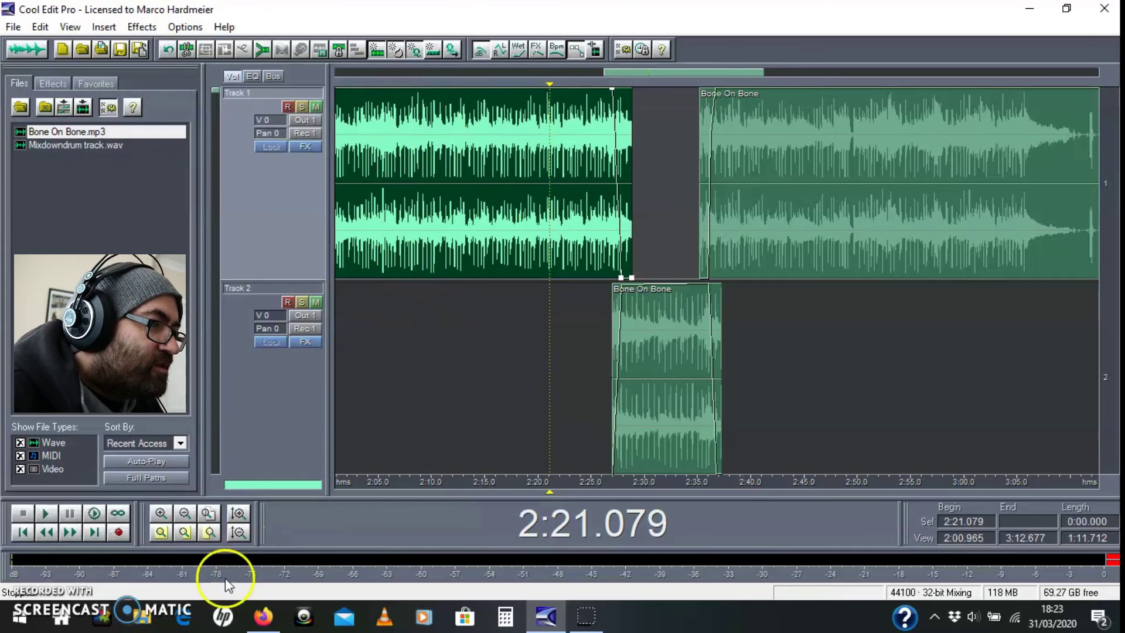
left_click(334, 497)
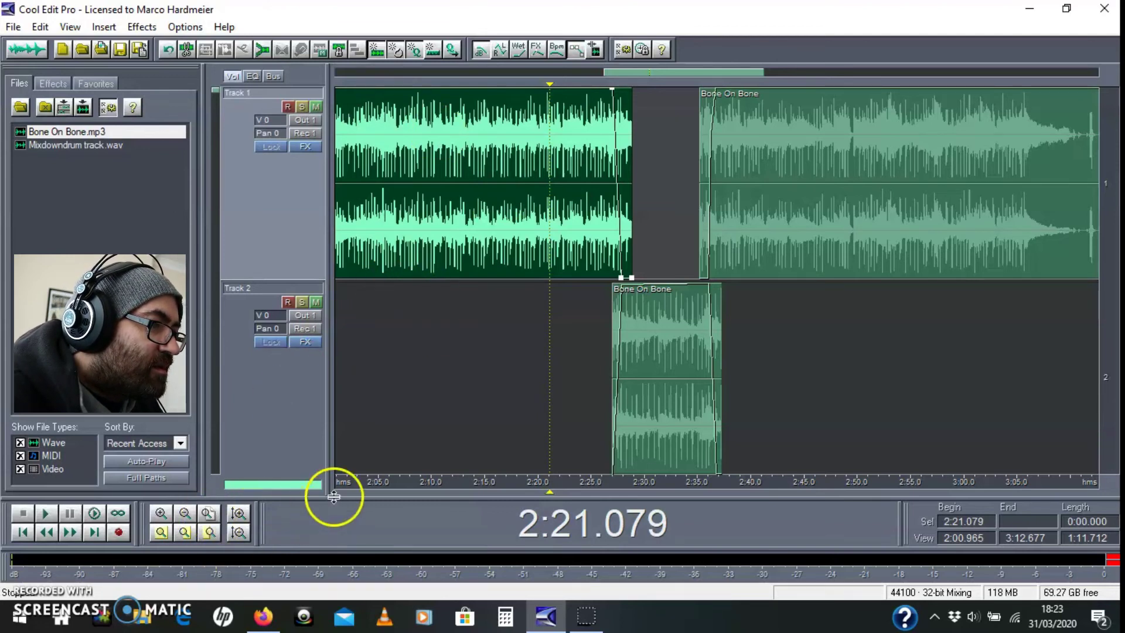
Zoom out fully on both axes and mix all waves down to a new stereo Mixdown file
left_click(208, 514)
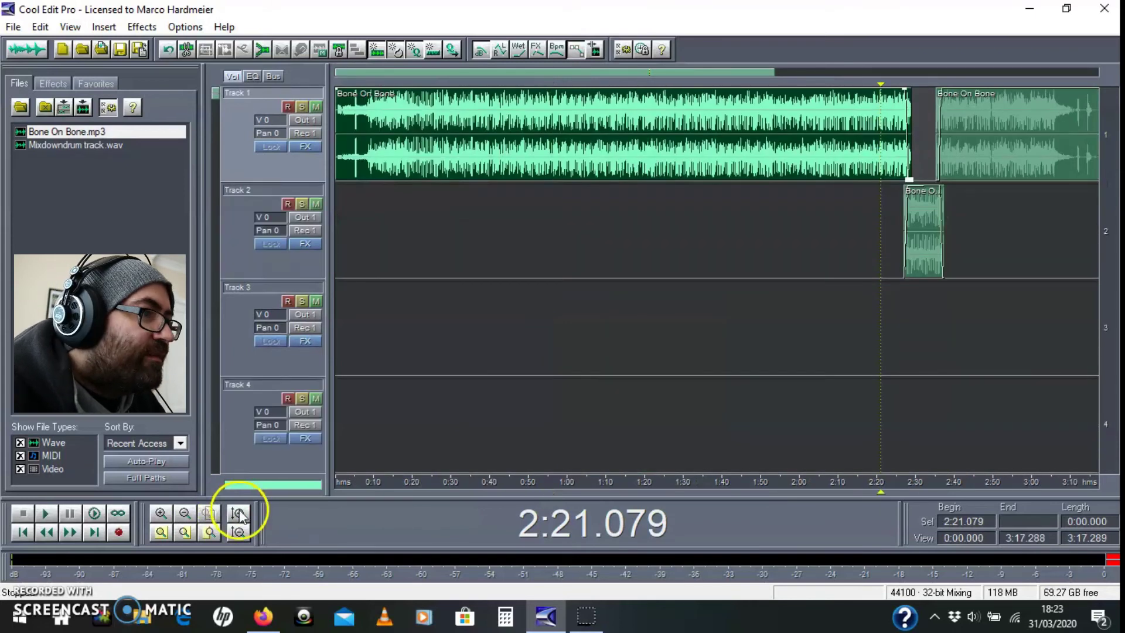
left_click(41, 27)
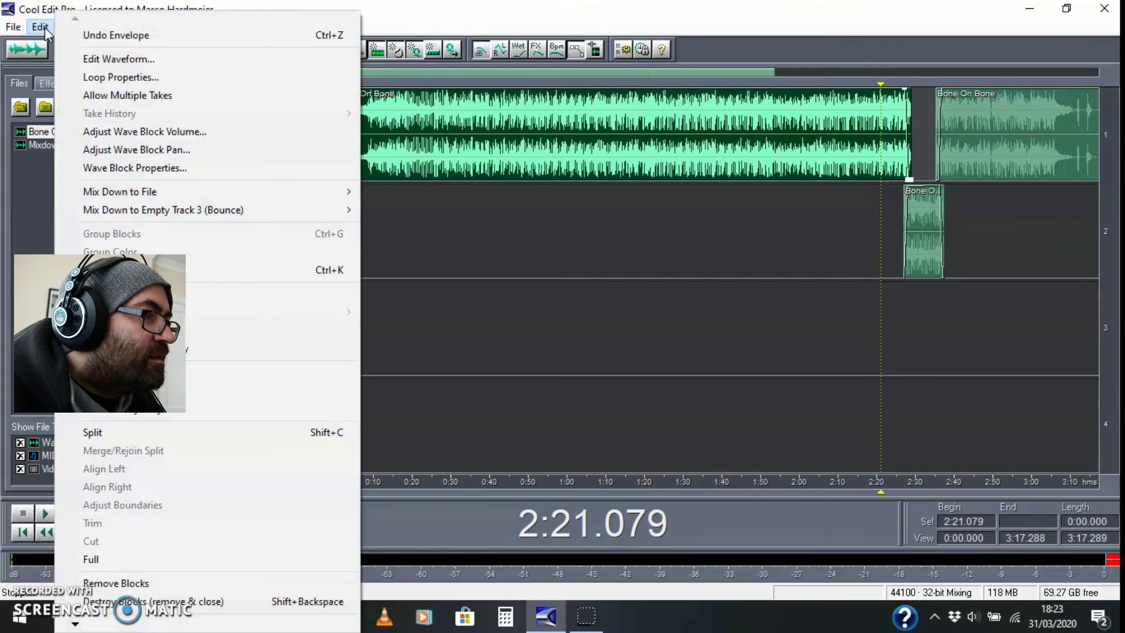
mouse_move(156, 191)
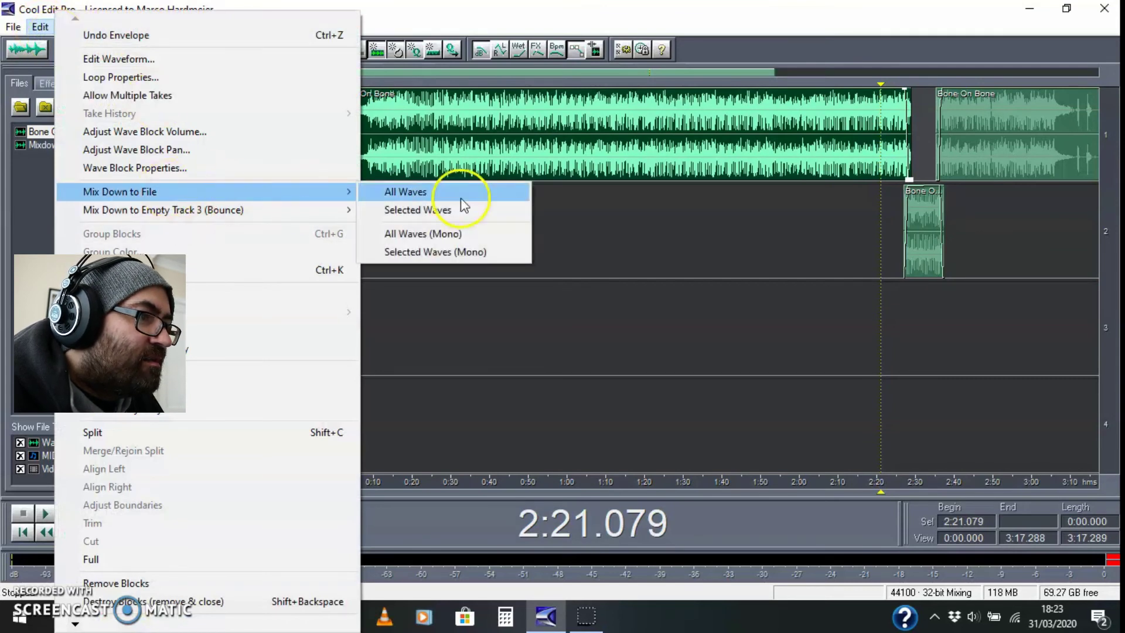
left_click(441, 194)
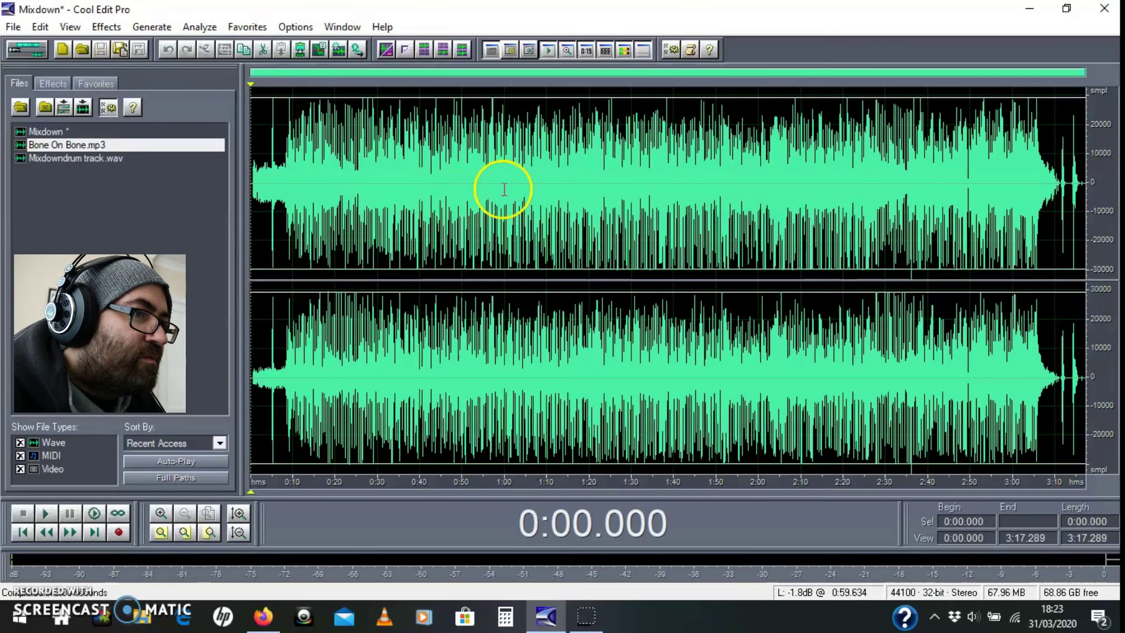
Start Save As for the mixdown with type Windows PCM (*.wav) as Mixdown.wav
left_click(12, 26)
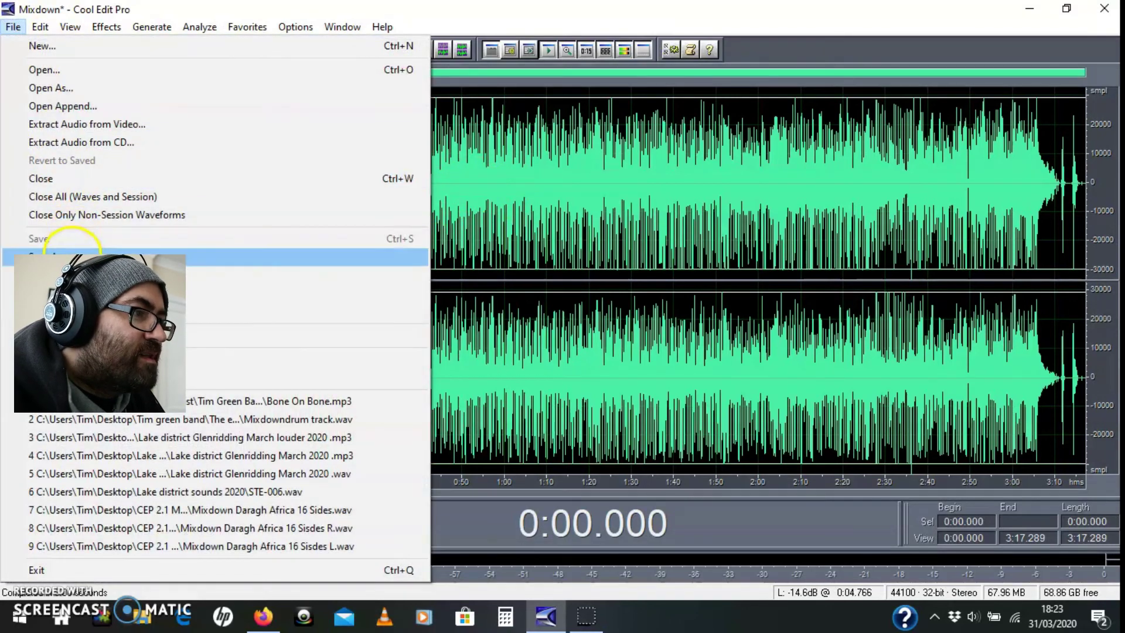
left_click(76, 257)
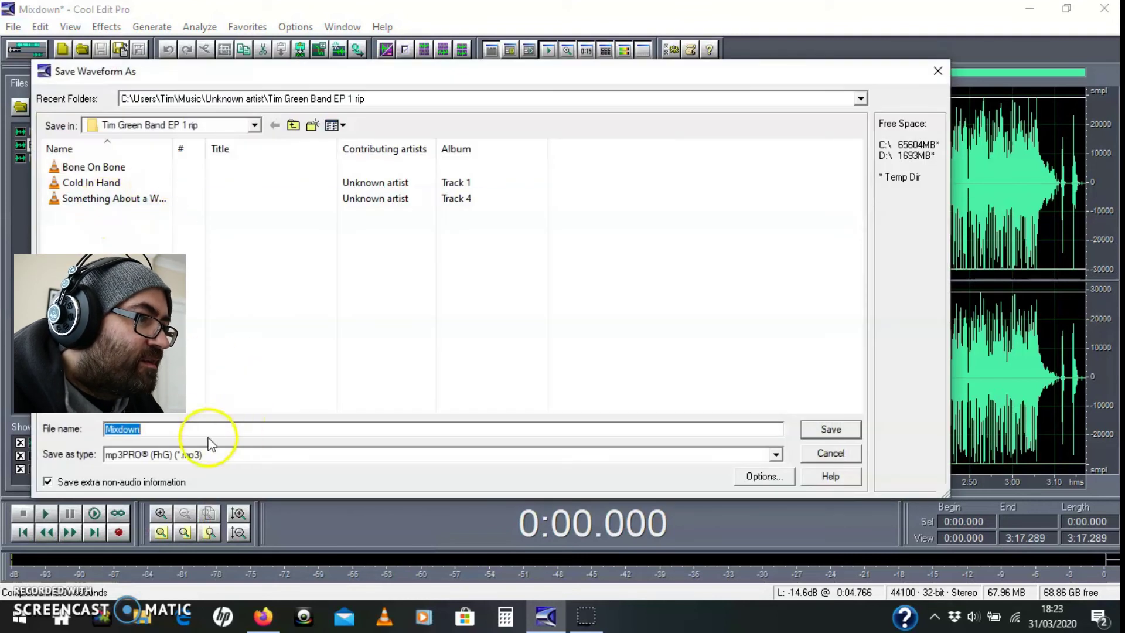
left_click(171, 455)
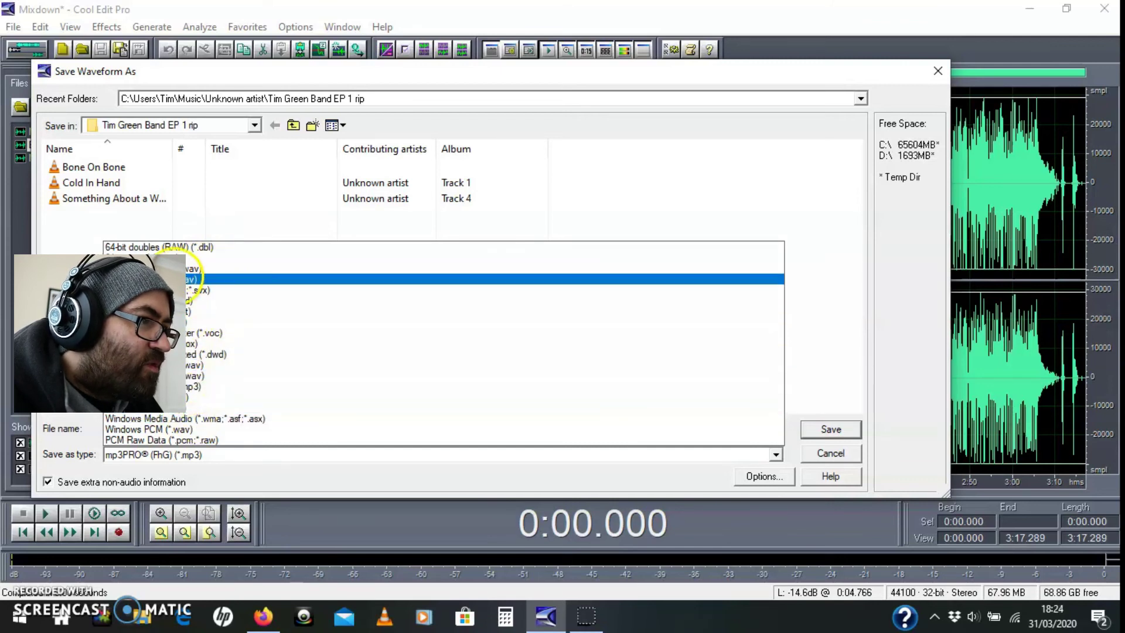
left_click(179, 429)
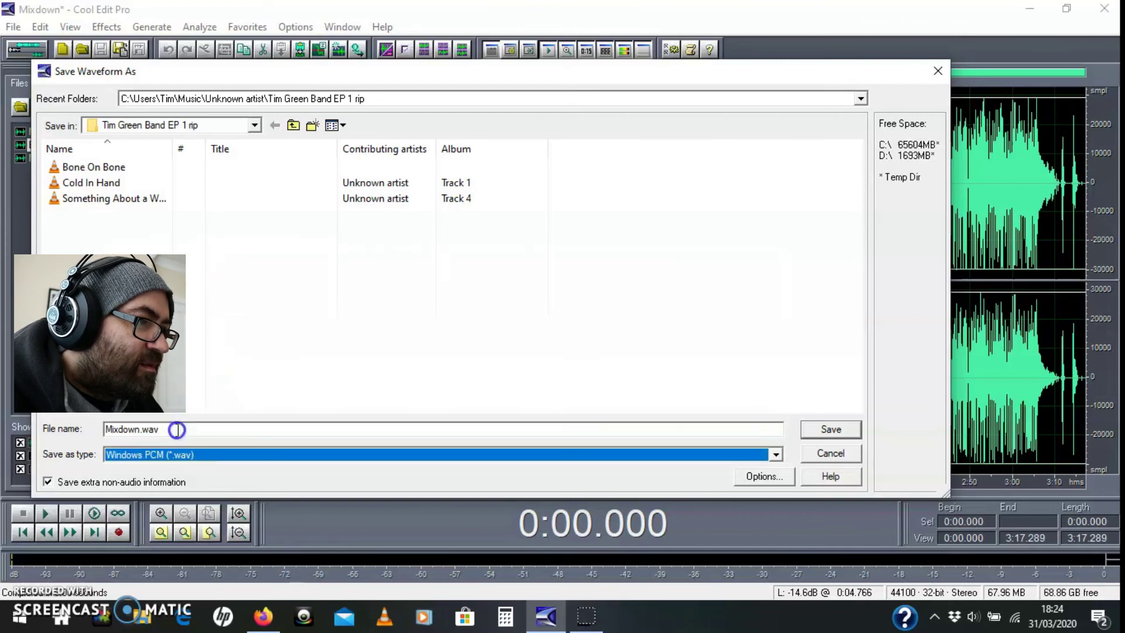
Review the WAV sample format options, keeping 24-bit packed int, and close them
left_click(760, 477)
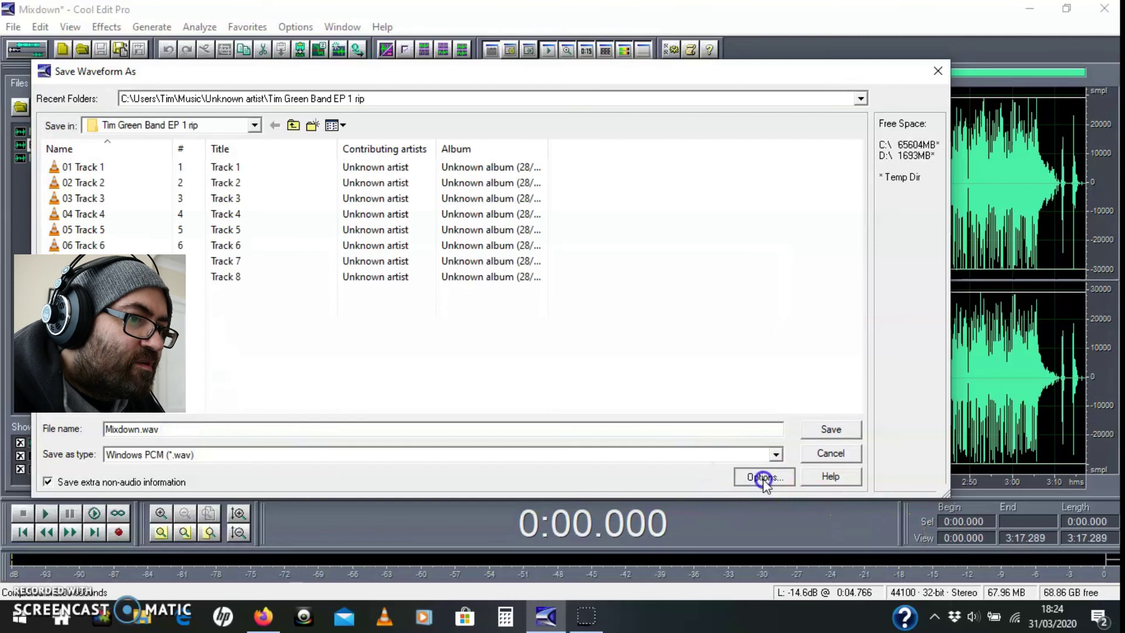
left_click(140, 138)
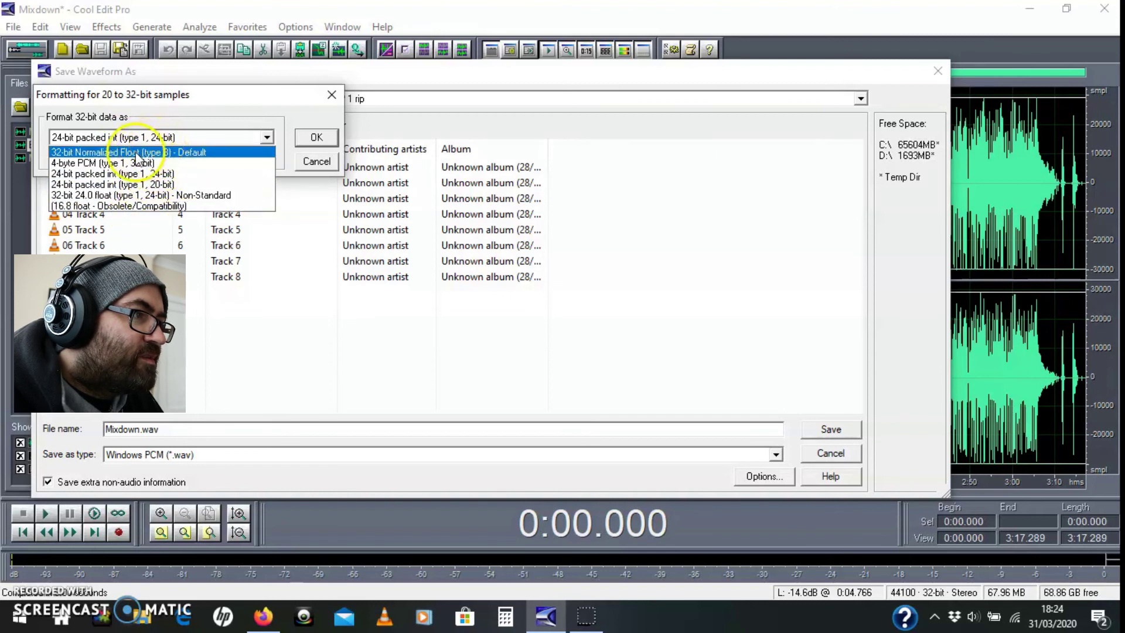
left_click(326, 163)
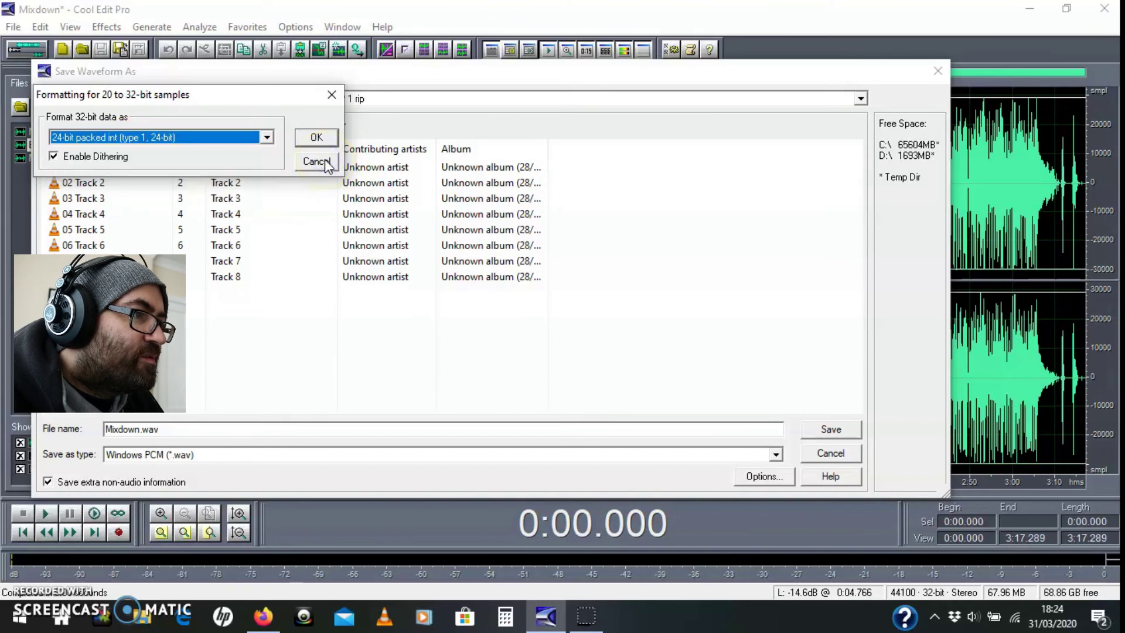
left_click(325, 164)
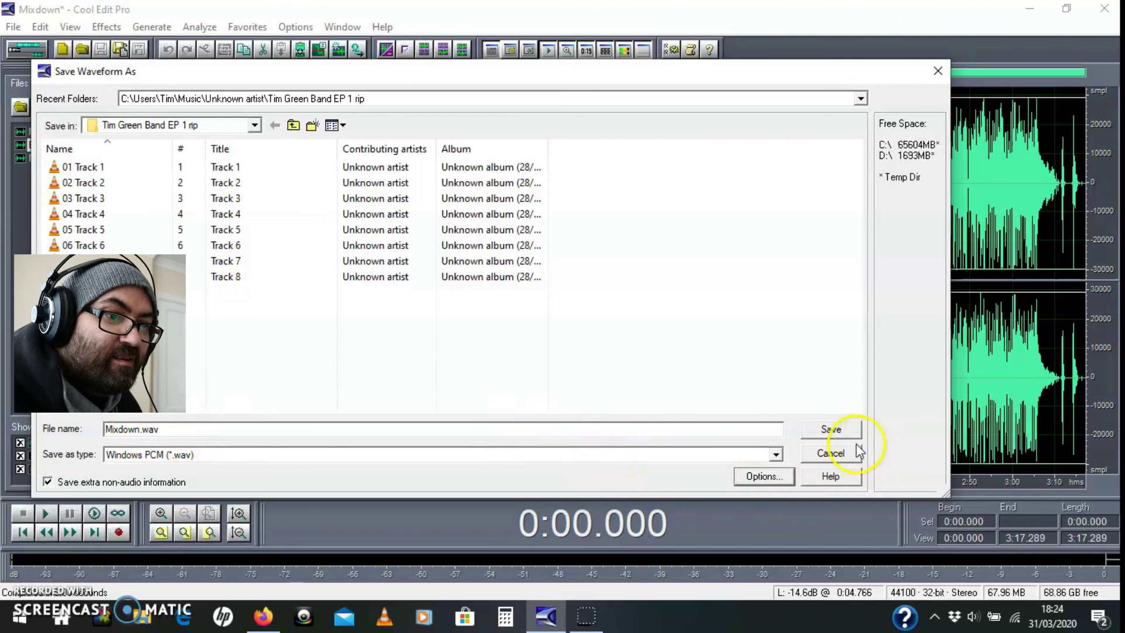
Switch to mp3PRO (*.mp3), review encoder options at 320 Kbps 44100 Hz stereo, then cancel saving
left_click(710, 455)
left_click(187, 384)
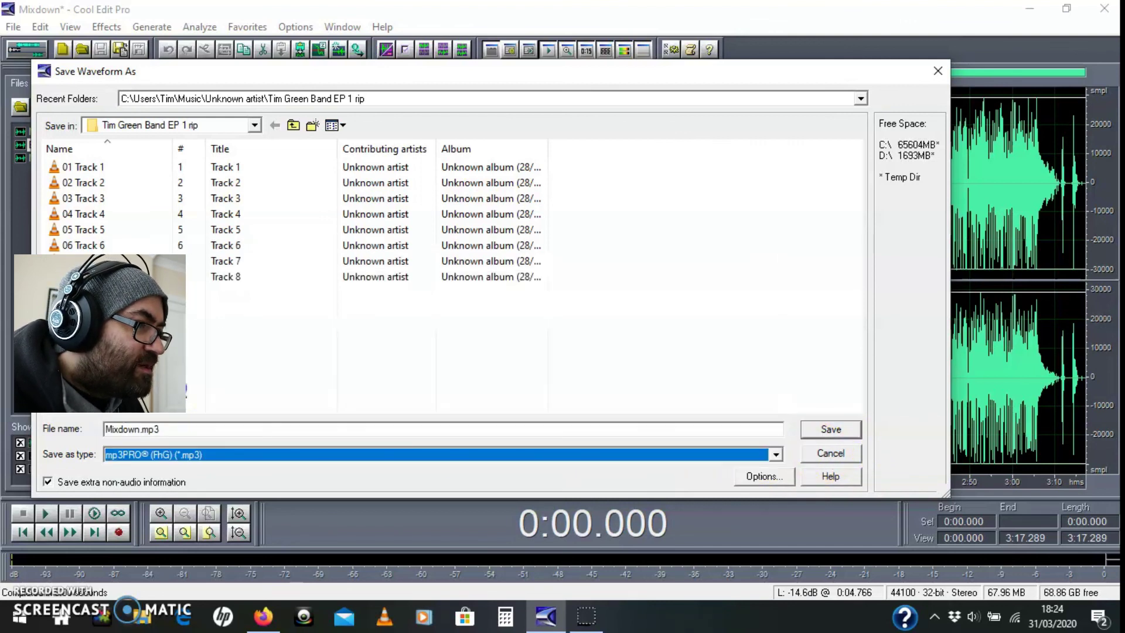
left_click(752, 475)
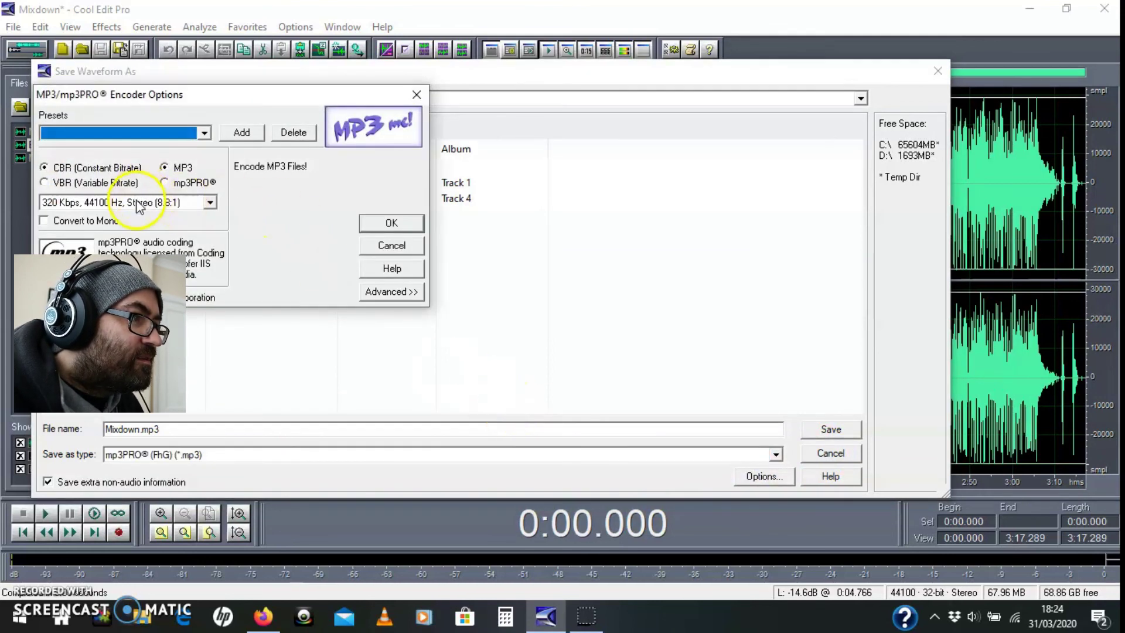
left_click(137, 203)
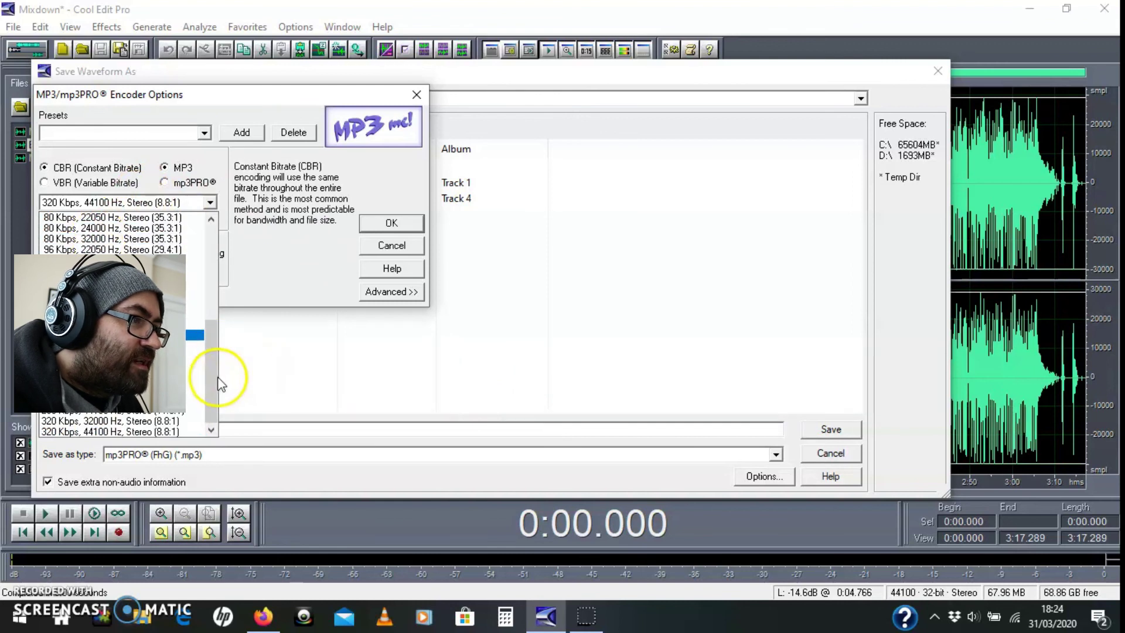
left_click_drag(214, 384, 201, 407)
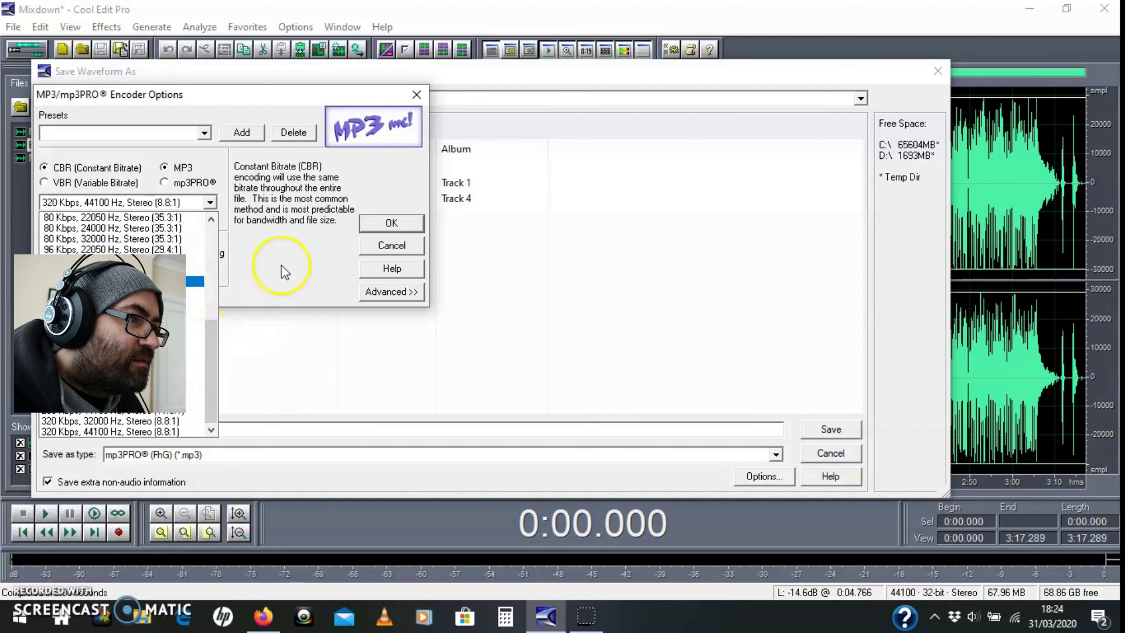
left_click(270, 281)
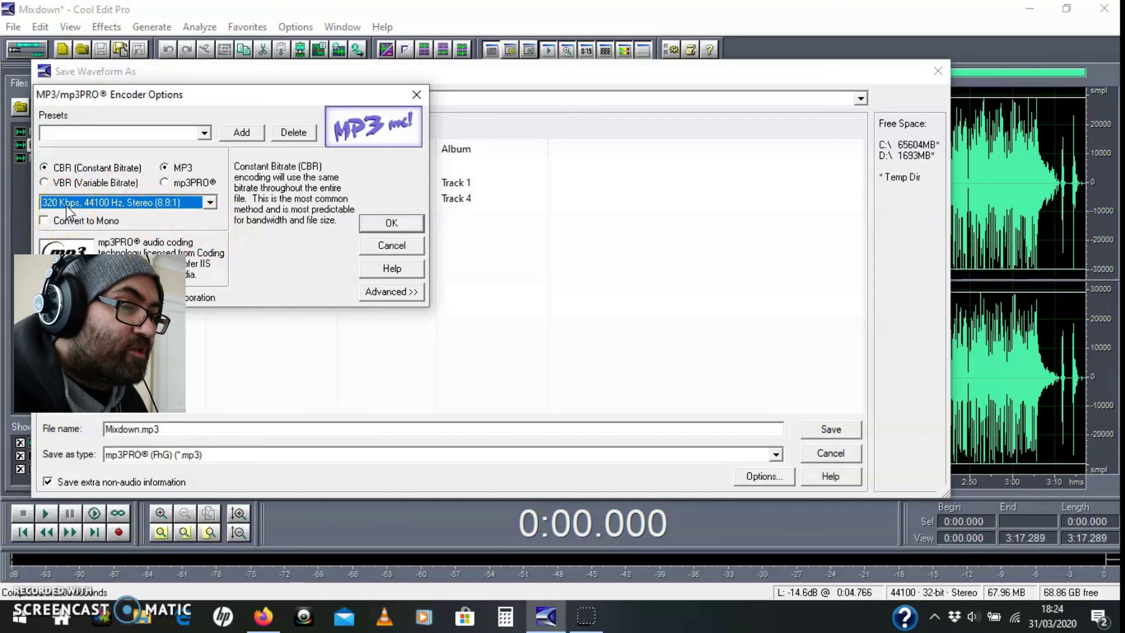
left_click(379, 249)
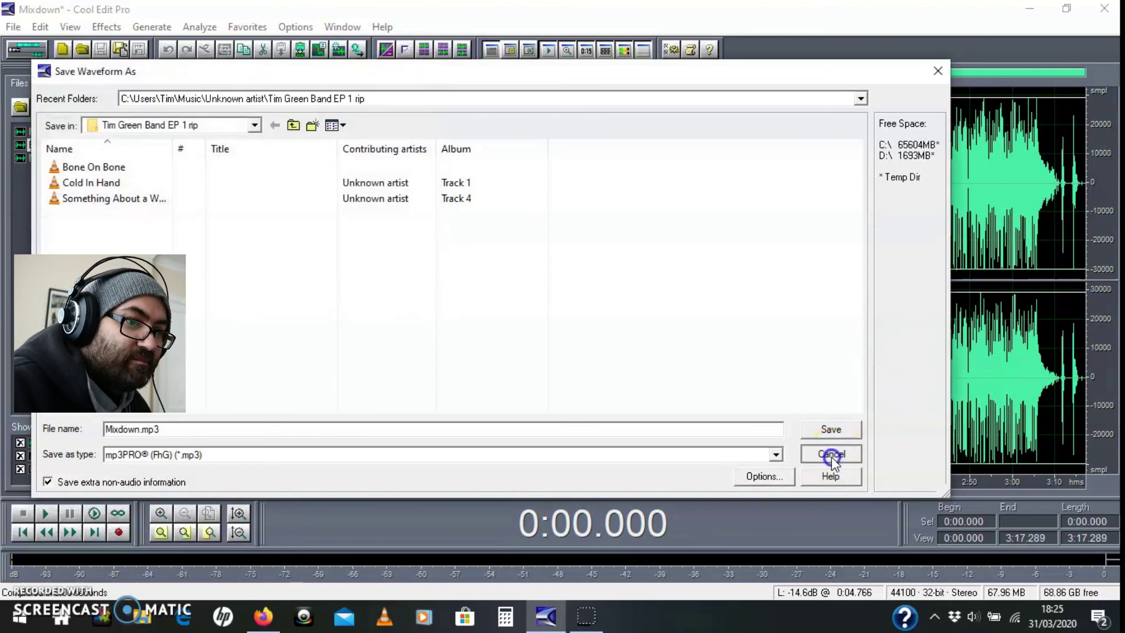
left_click(830, 454)
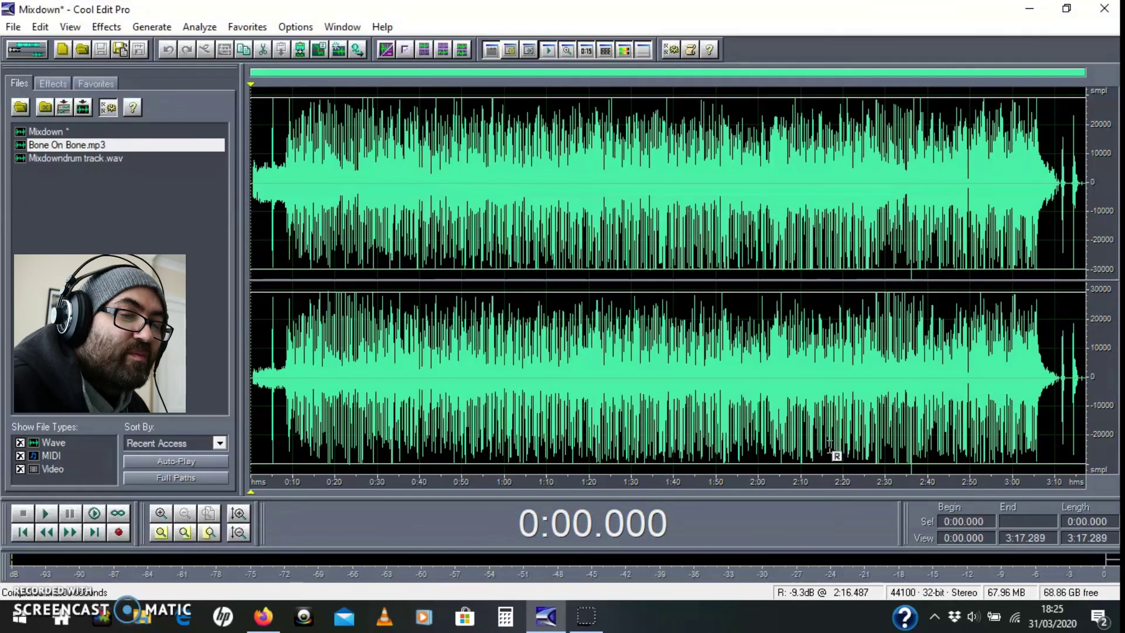